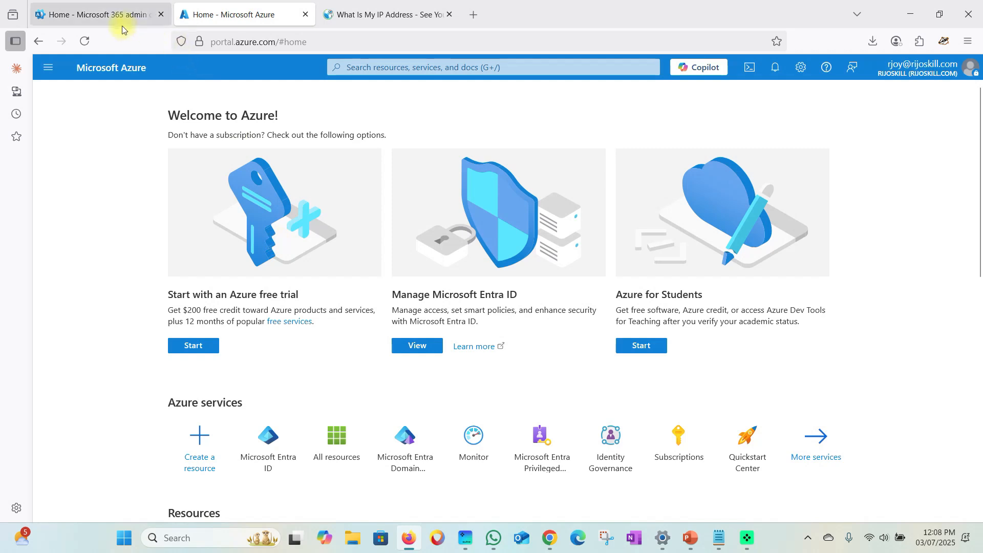
- From the Microsoft 365 admin center, show all admin centers and open the Identity admin center
left_click(116, 17)
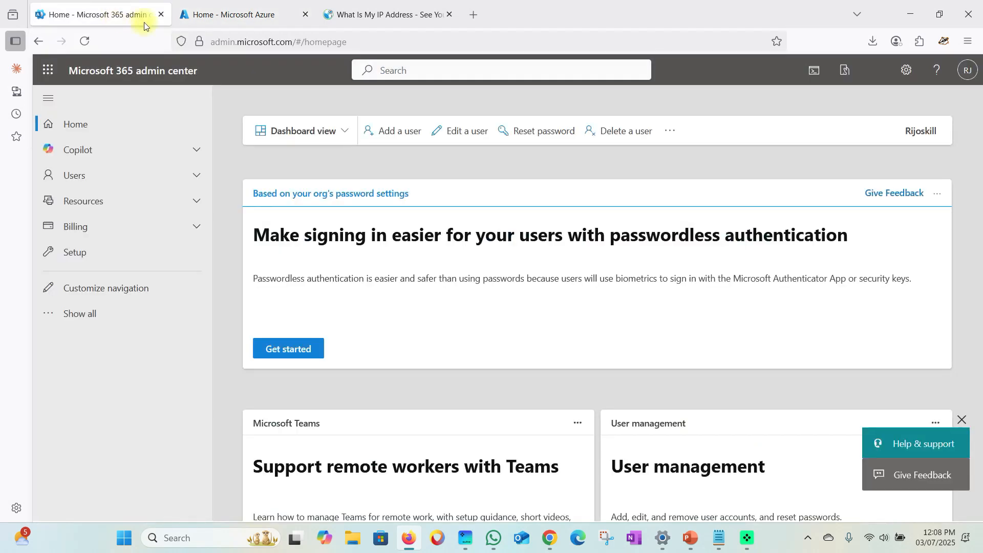
left_click(79, 324)
scroll(108, 353, "down", 5)
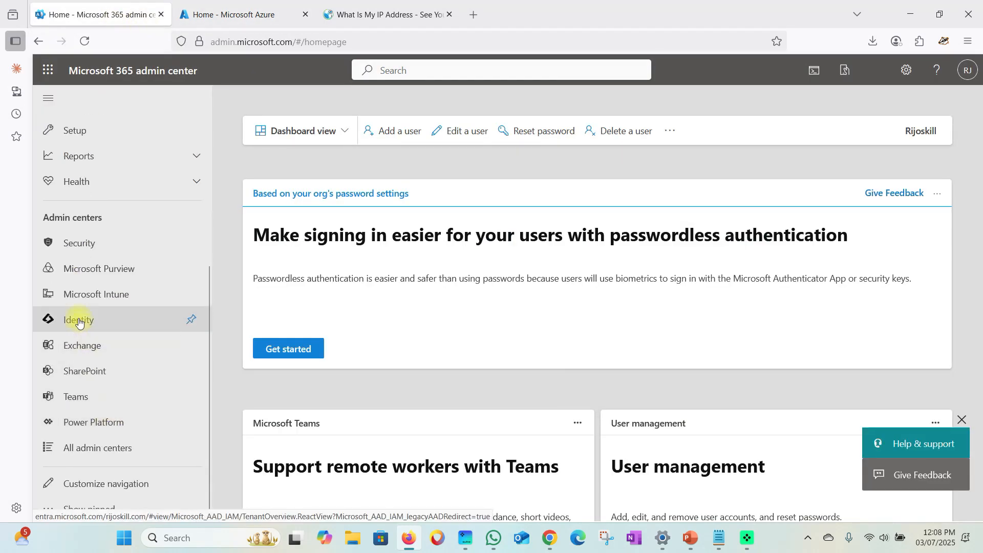
left_click(86, 322)
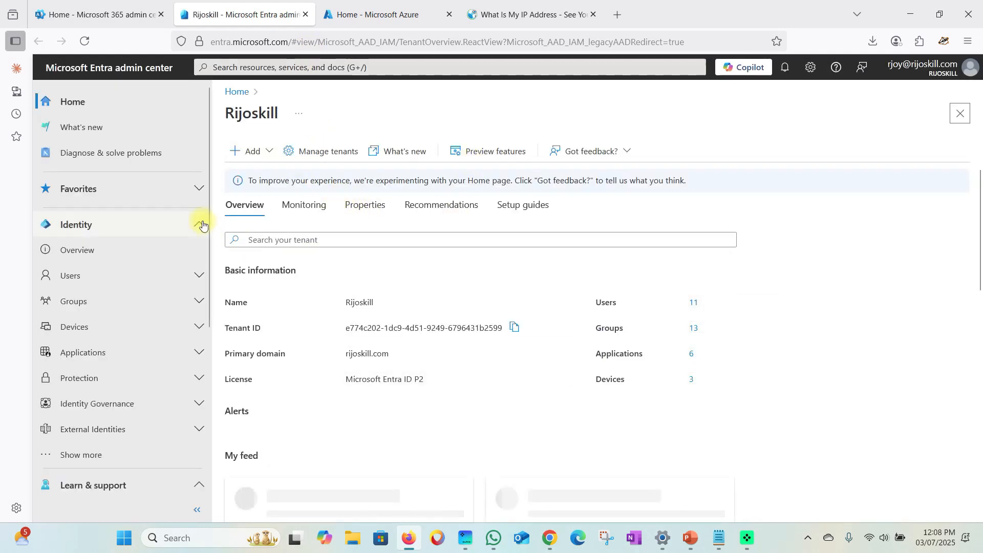
- Open the Identity Protection dashboard under Protection in the Entra admin center
left_click(123, 379)
scroll(136, 401, "down", 1)
left_click(111, 339)
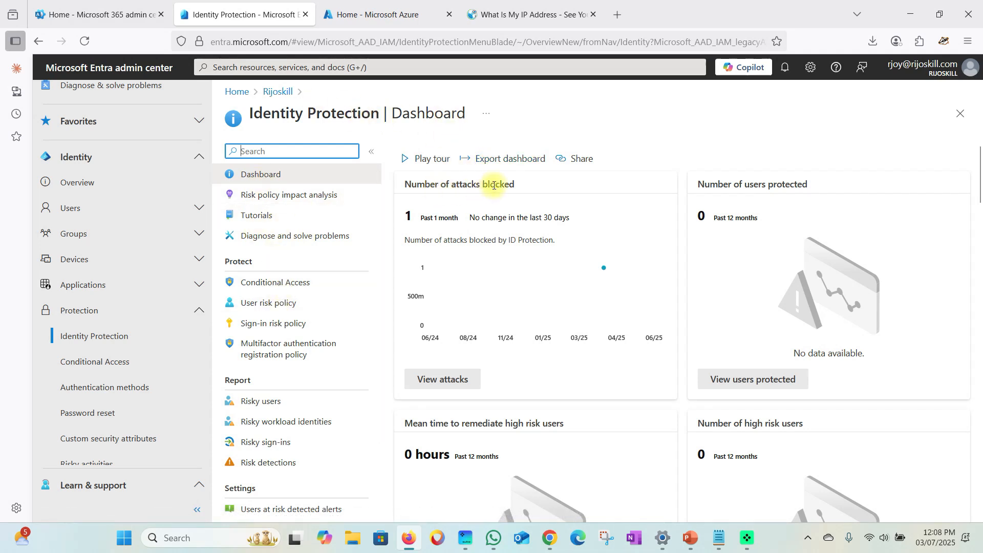
- Examine the Identity Protection dashboard's attack, high-risk user, risky activity, recommendation and recent activity sections
scroll(666, 310, "down", 2)
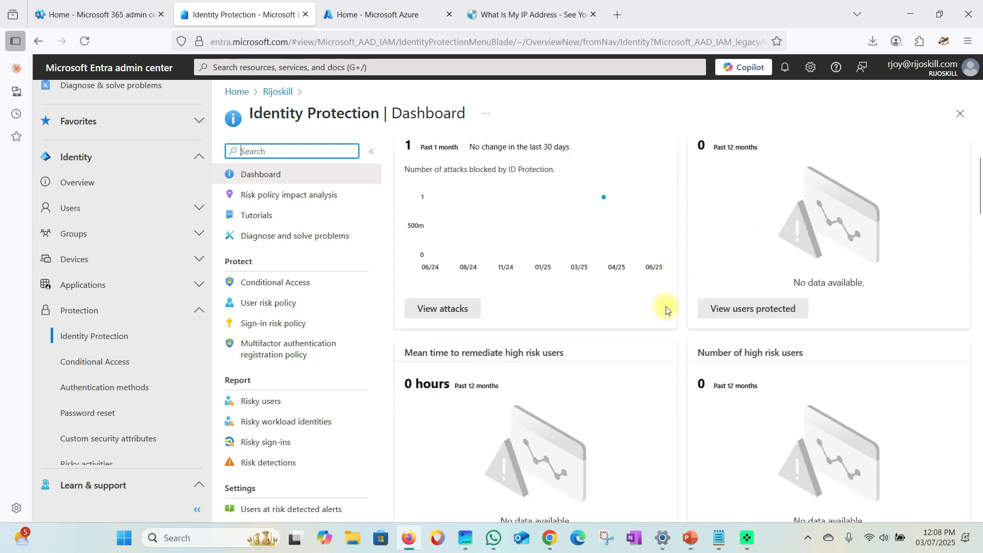
scroll(440, 366, "down", 2)
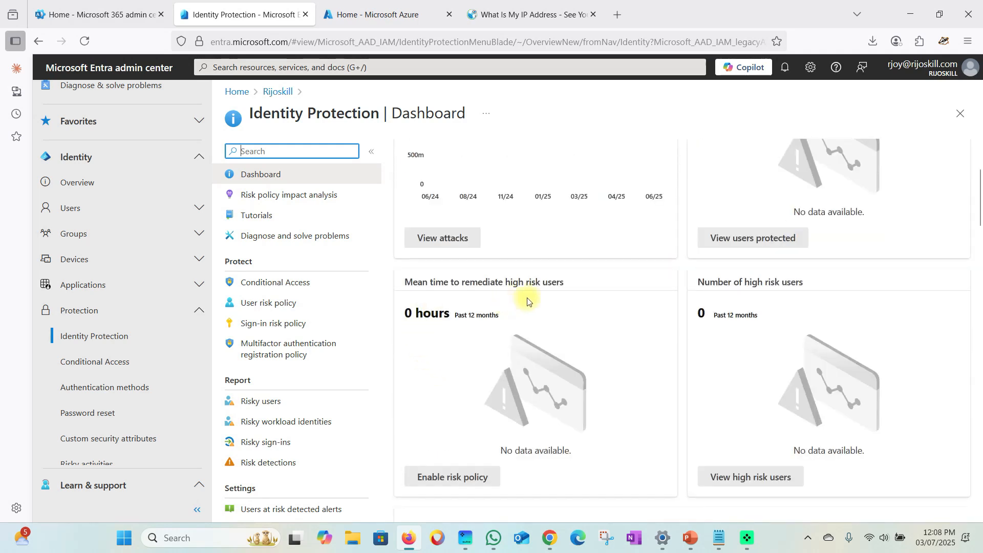
scroll(758, 307, "down", 8)
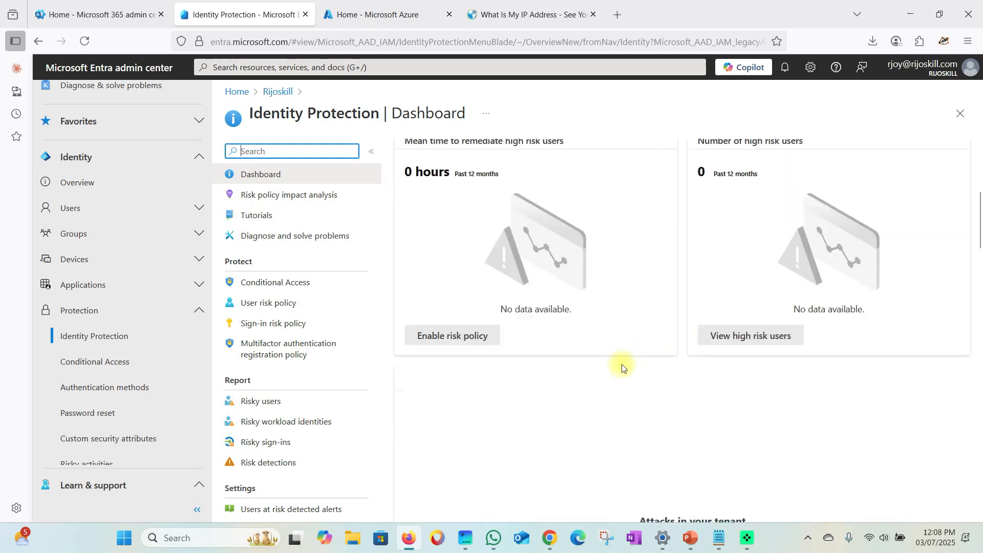
scroll(711, 389, "down", 4)
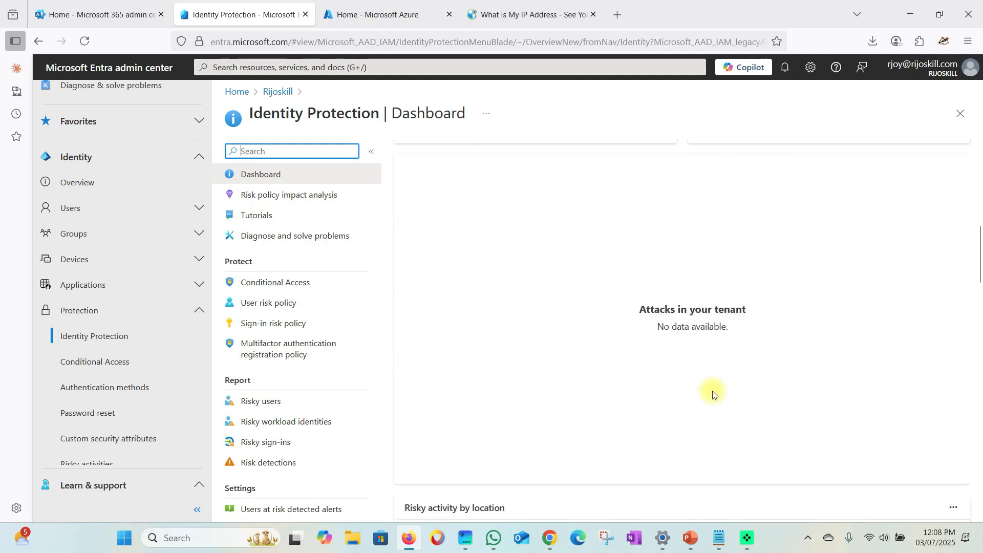
scroll(518, 289, "down", 5)
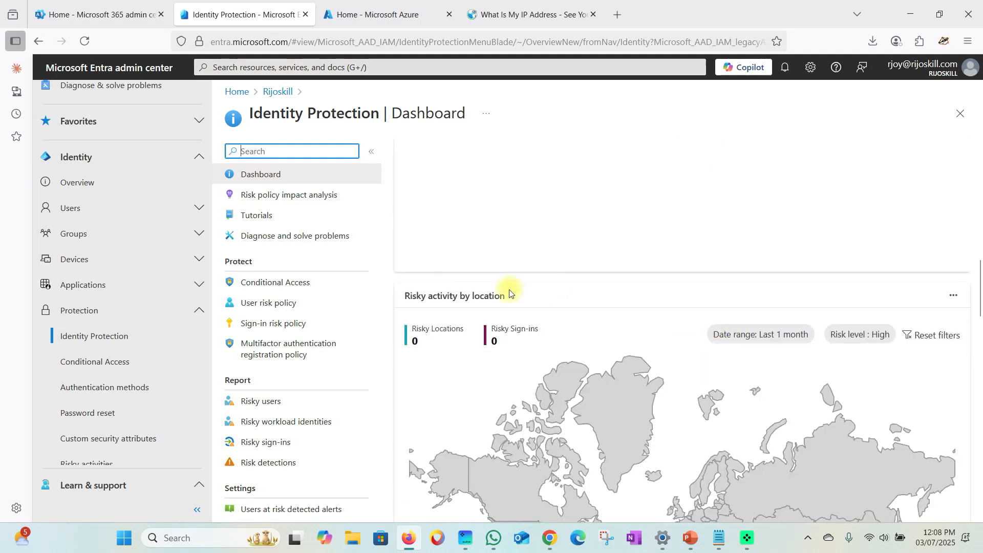
scroll(625, 404, "down", 5)
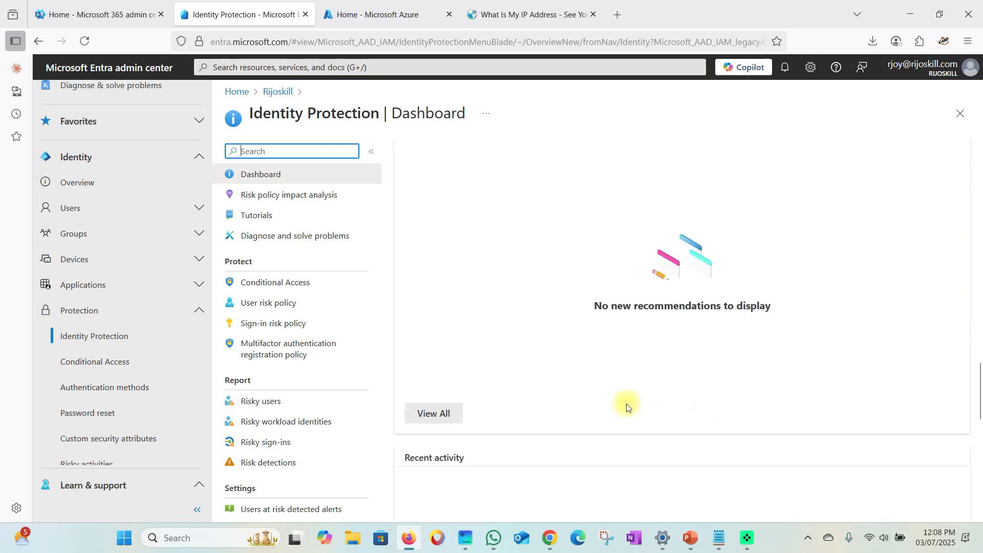
scroll(466, 287, "down", 4)
scroll(558, 351, "down", 4)
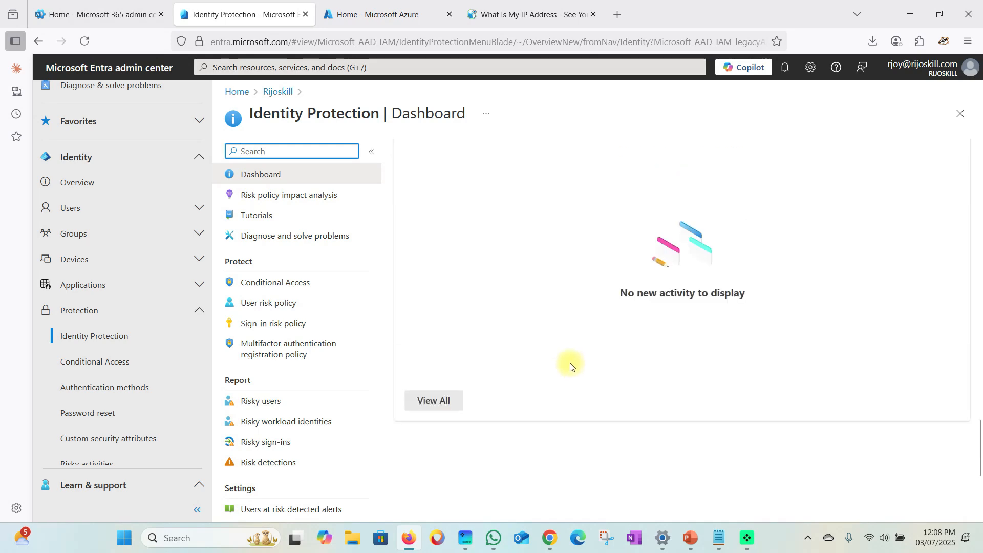
scroll(549, 358, "up", 12)
scroll(545, 355, "up", 2)
scroll(636, 354, "down", 3)
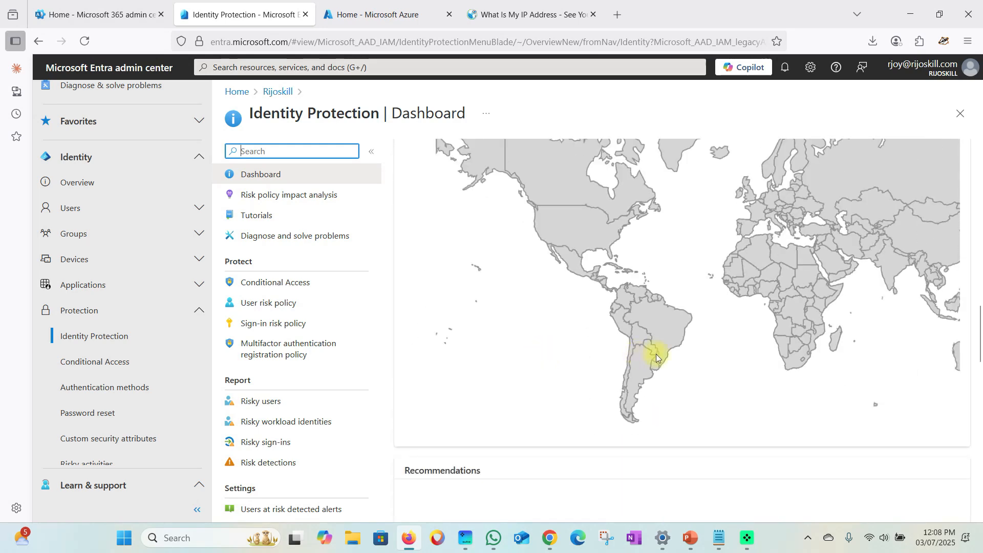
left_click_drag(980, 327, 774, 154)
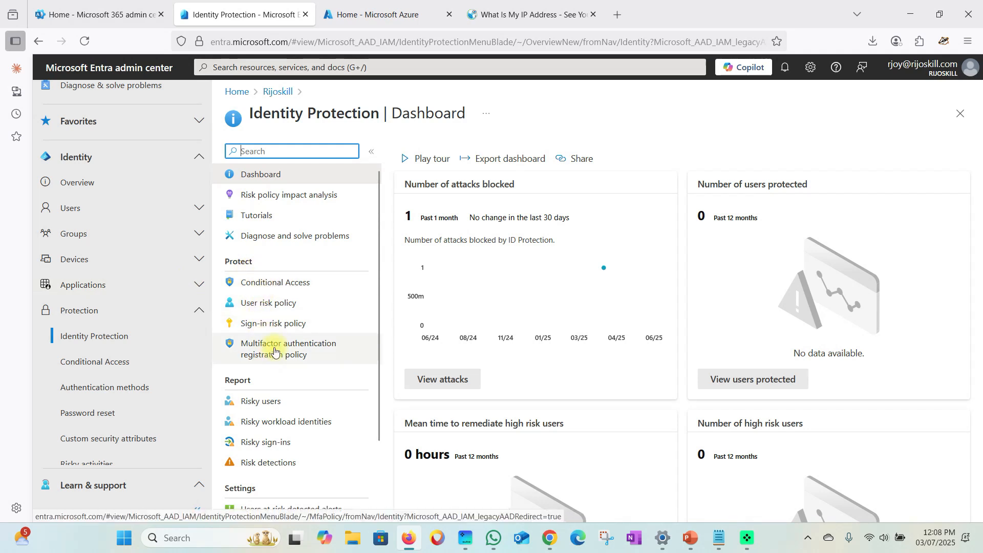
- Review the Protect, Report and Settings pages offered within Identity Protection
scroll(274, 351, "down", 2)
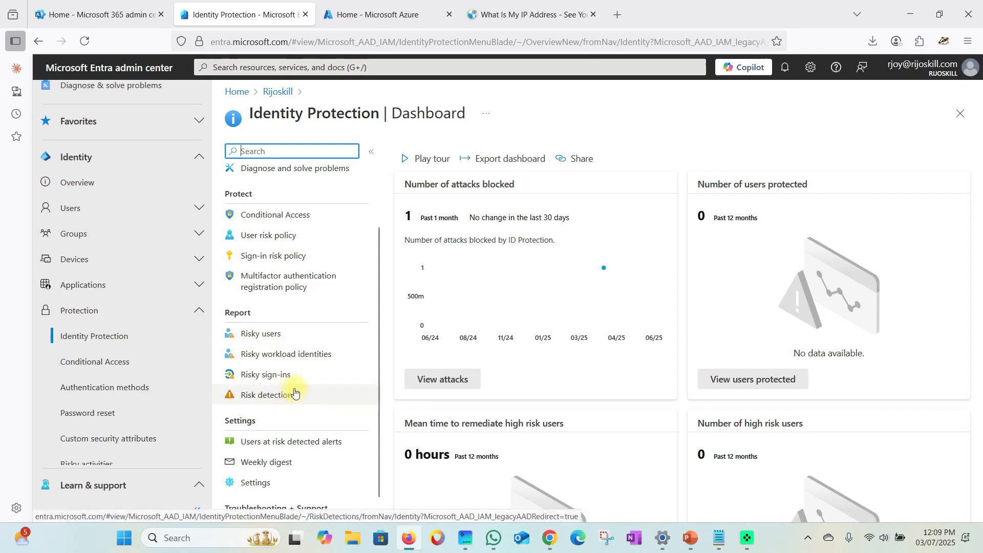
scroll(250, 341, "down", 1)
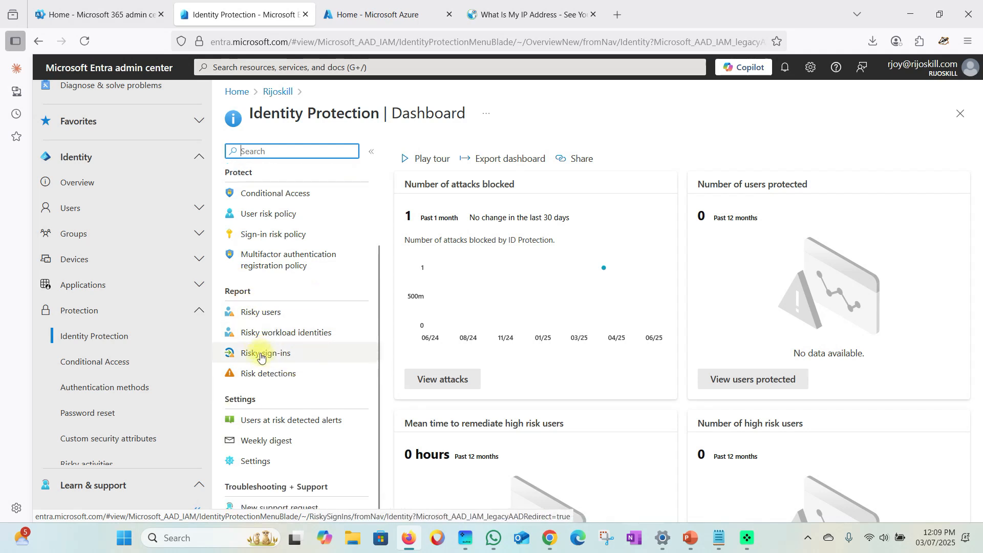
scroll(303, 359, "up", 3)
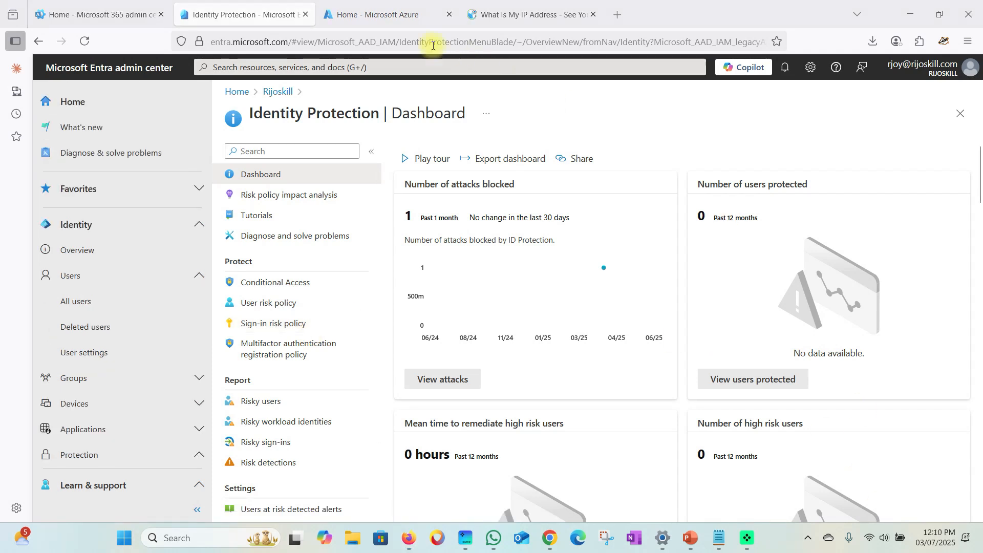
- Switch to the Azure portal and open Identity Protection from Microsoft Entra ID's Security page
left_click(386, 15)
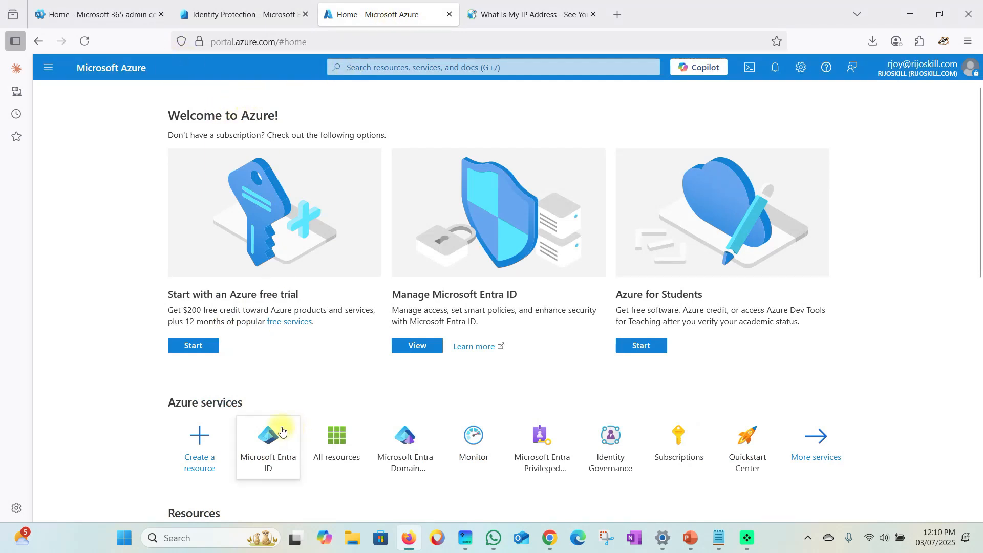
left_click(274, 451)
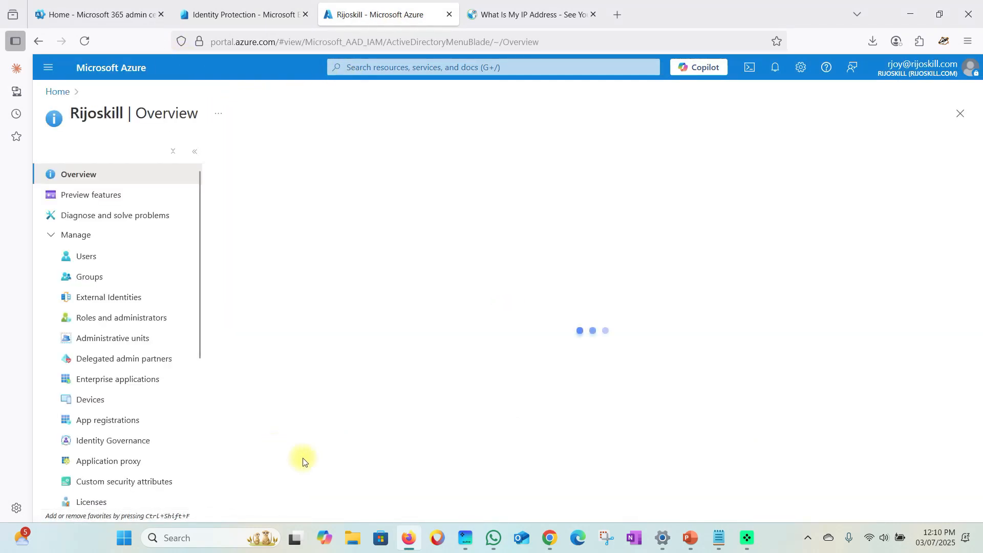
scroll(102, 287, "down", 2)
scroll(106, 297, "down", 2)
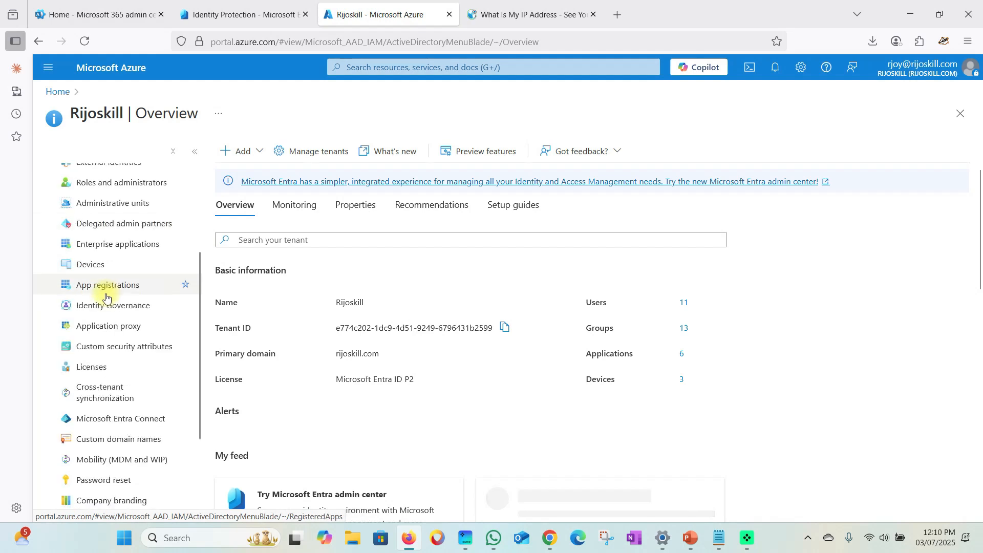
scroll(106, 297, "down", 3)
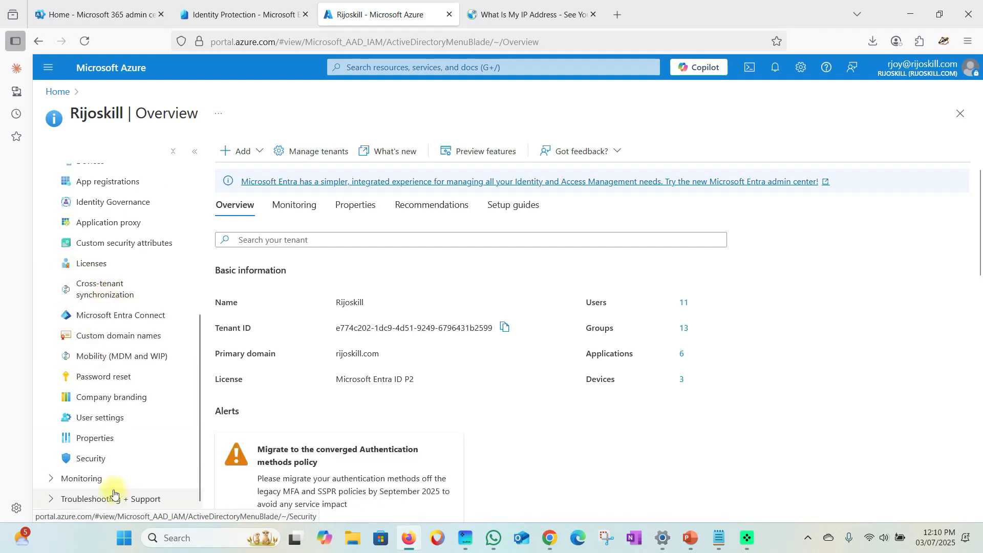
left_click(90, 459)
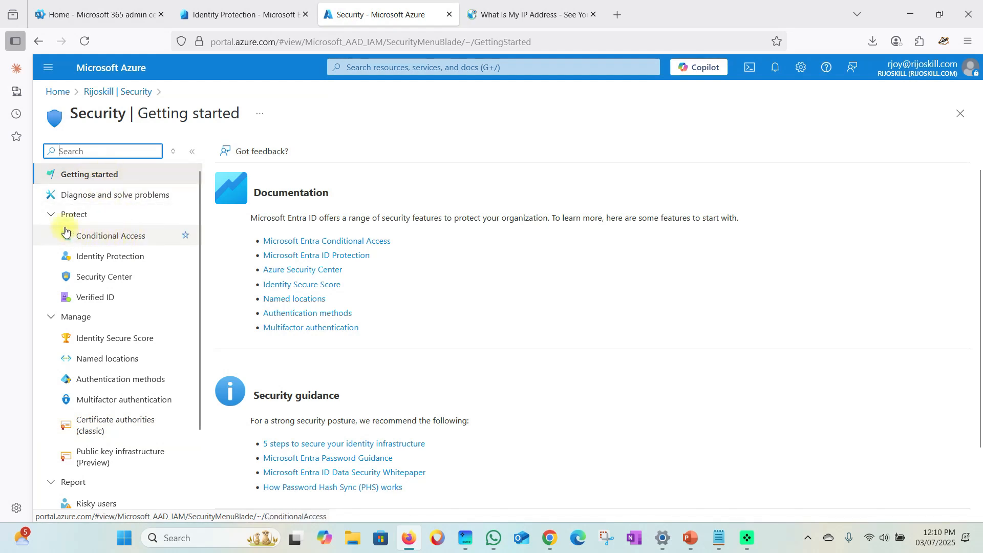
left_click(109, 256)
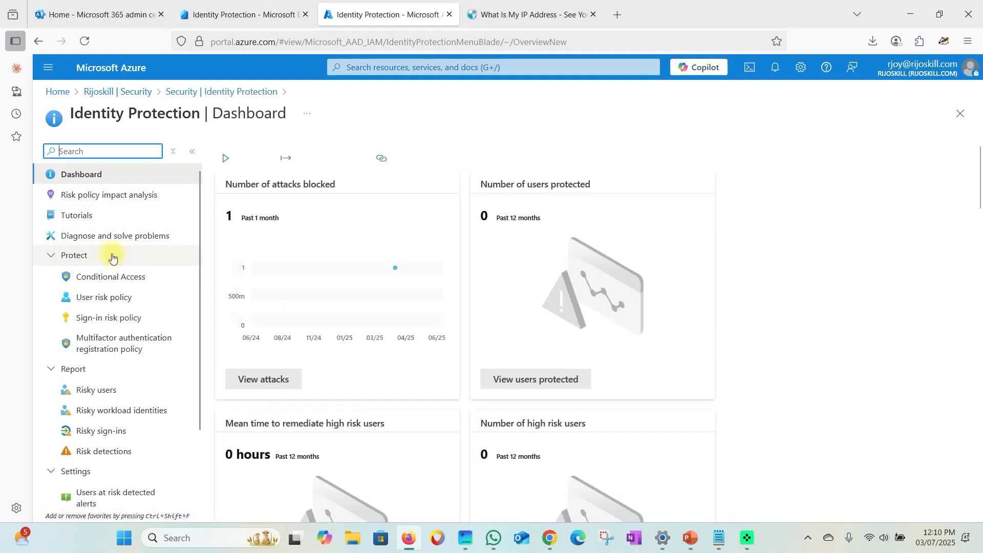
- Examine the Azure portal's Identity Protection dashboard and its pages, and compare them with the Entra admin center version
scroll(395, 302, "down", 5)
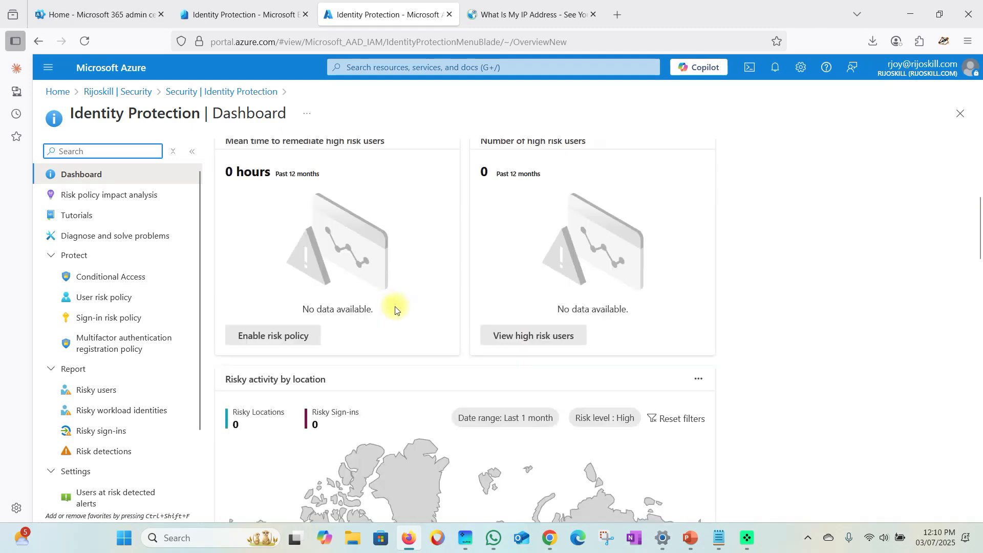
scroll(394, 307, "down", 12)
scroll(615, 314, "down", 4)
scroll(770, 381, "up", 4)
left_click_drag(979, 364, 982, 175)
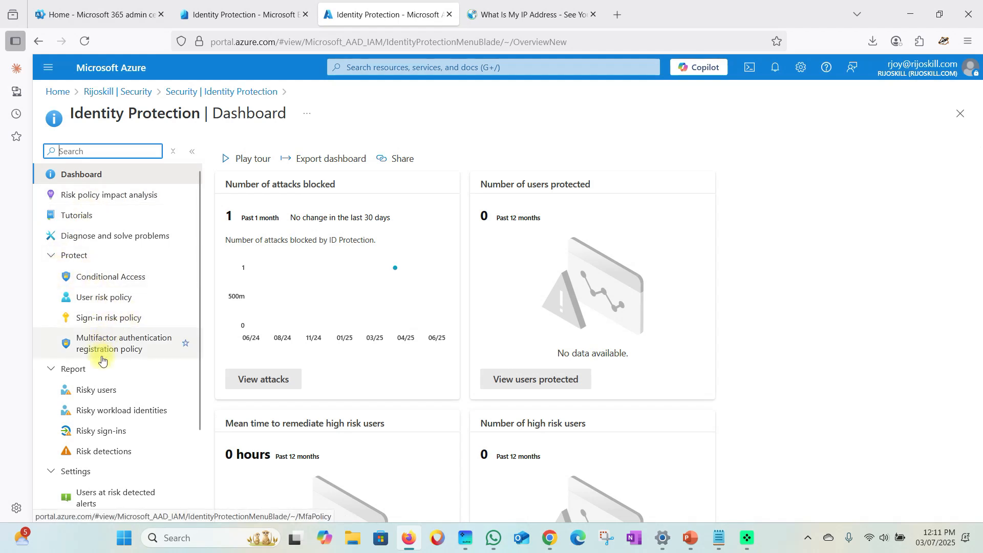
scroll(95, 348, "down", 2)
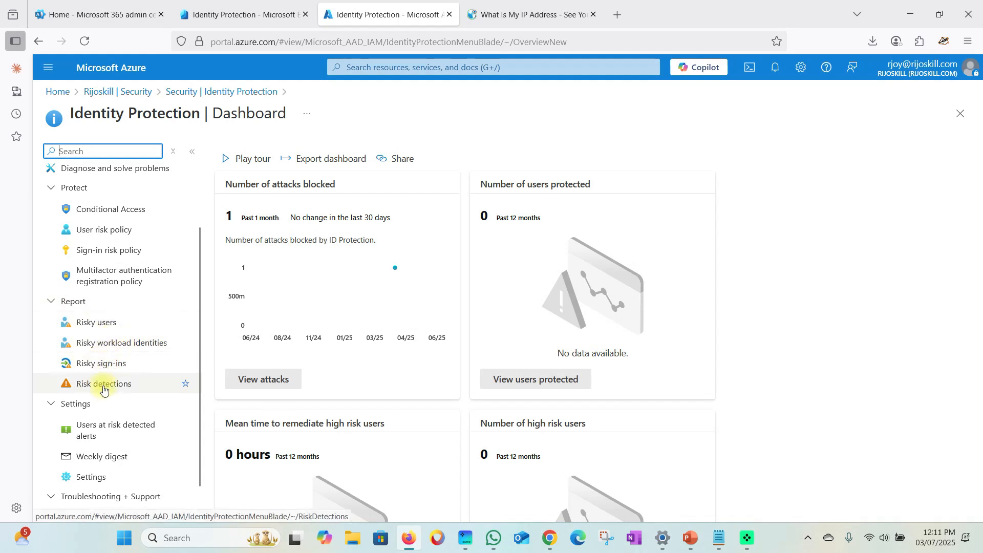
scroll(95, 392, "down", 1)
scroll(115, 366, "up", 3)
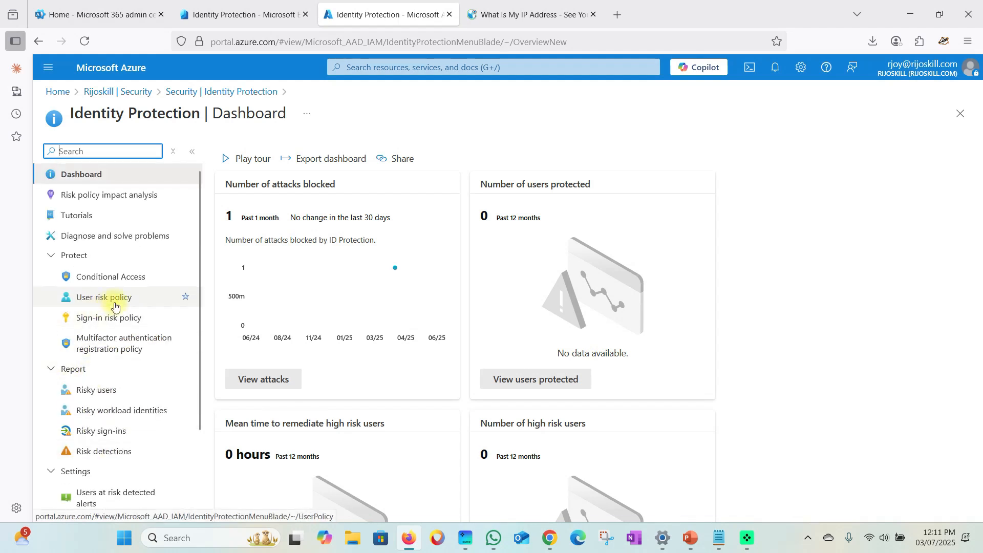
left_click(248, 14)
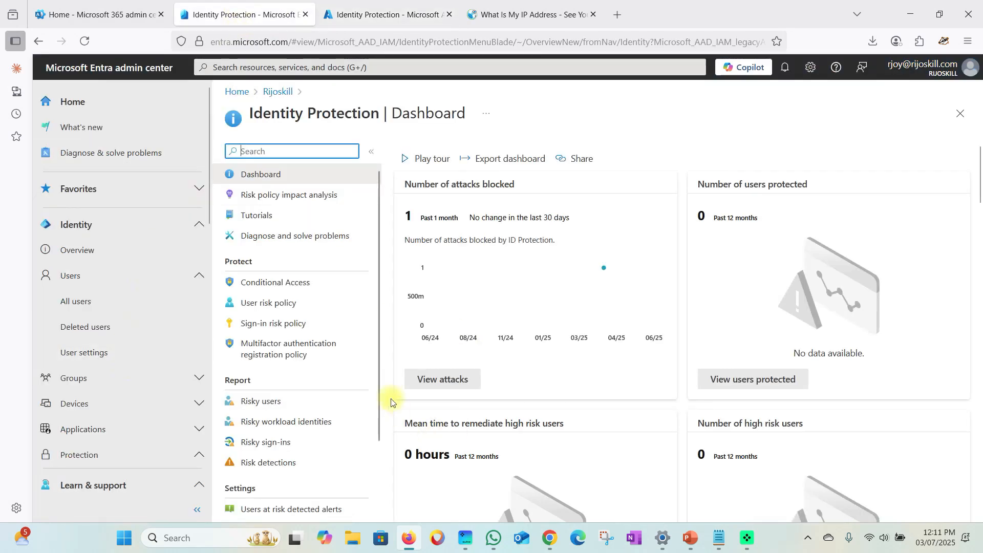
left_click(384, 15)
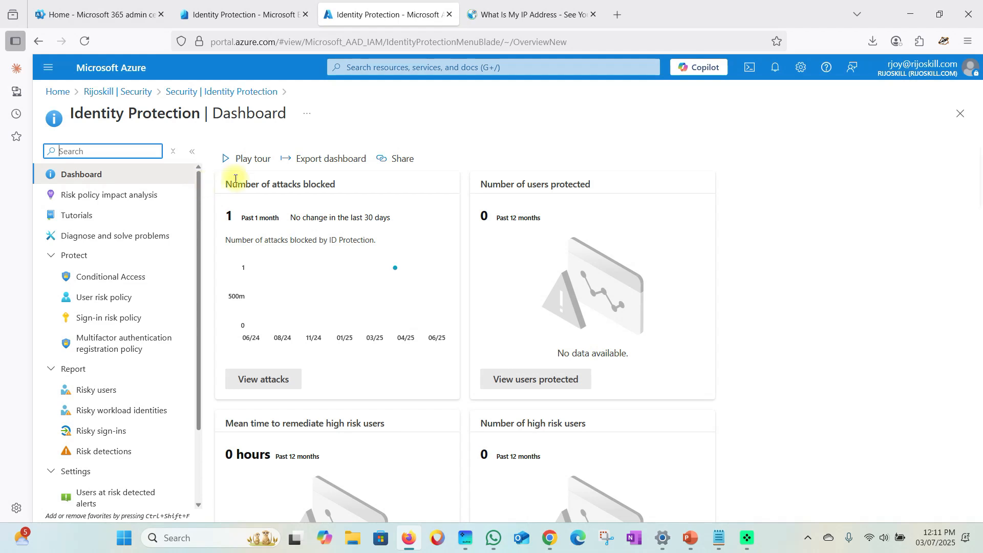
- In the Entra admin center, search All users for the test user and open that user's overview
left_click(238, 15)
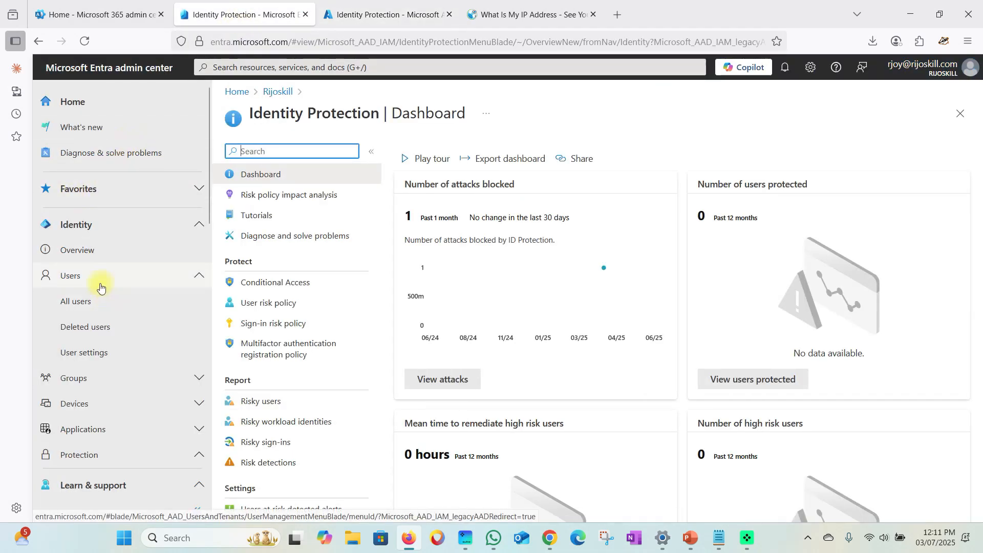
left_click(82, 305)
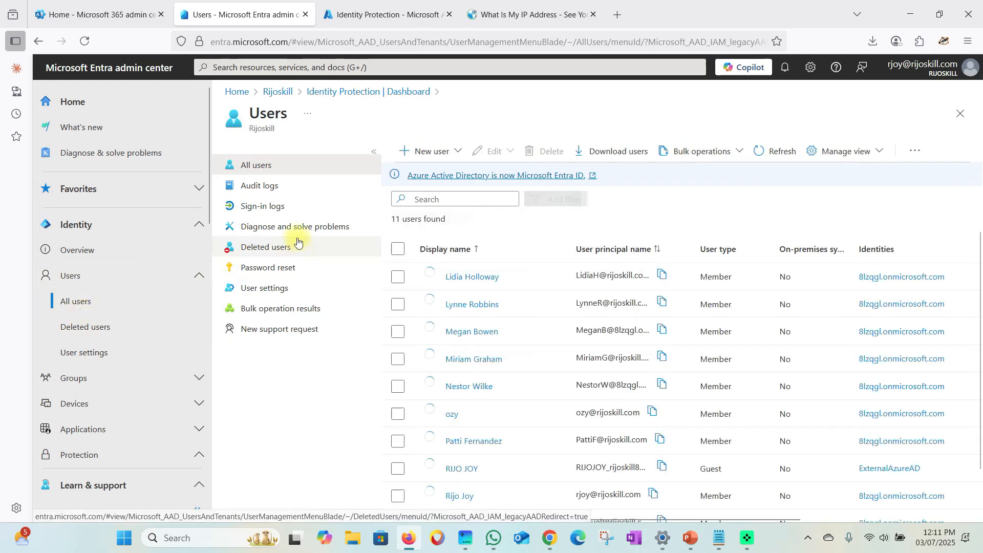
left_click(456, 199)
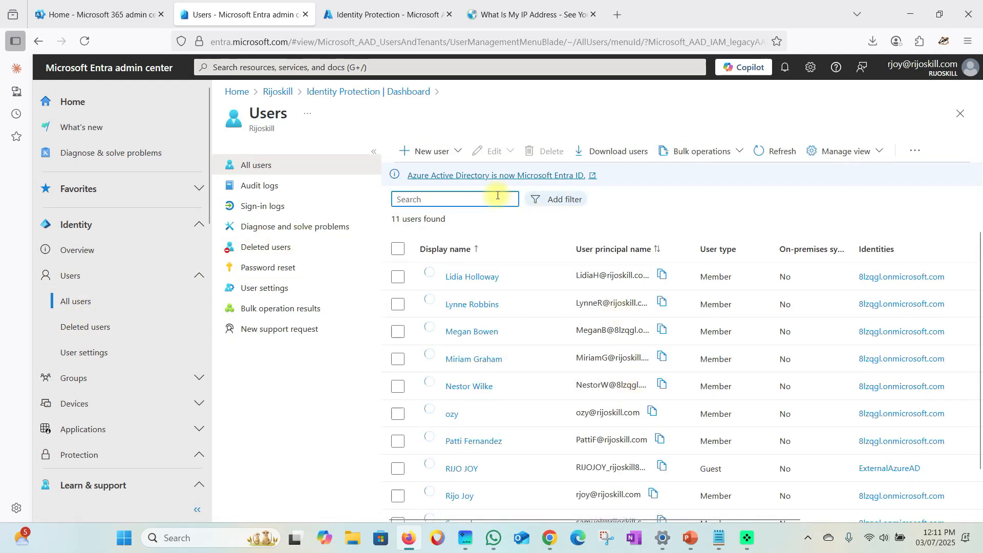
type("to")
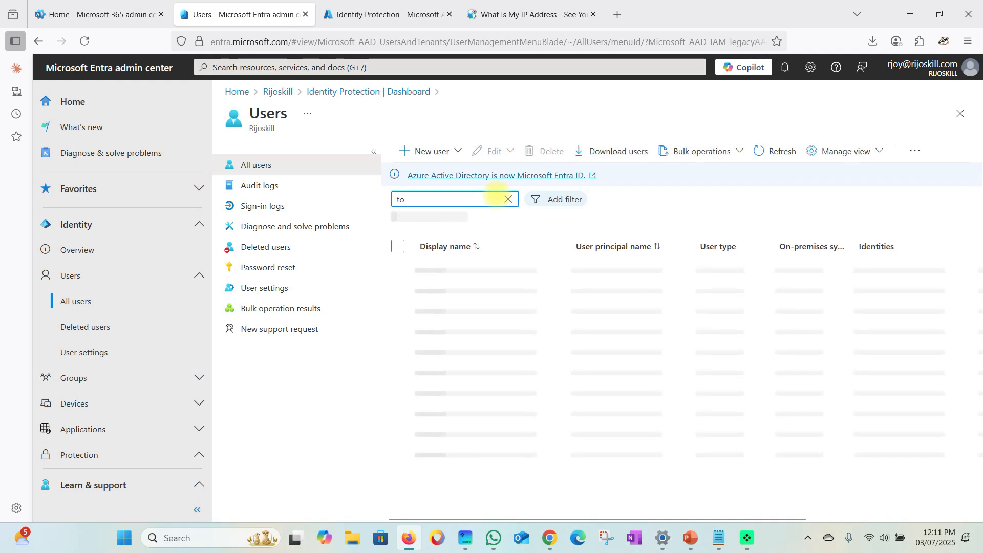
key("BackSpace")
left_click(469, 280)
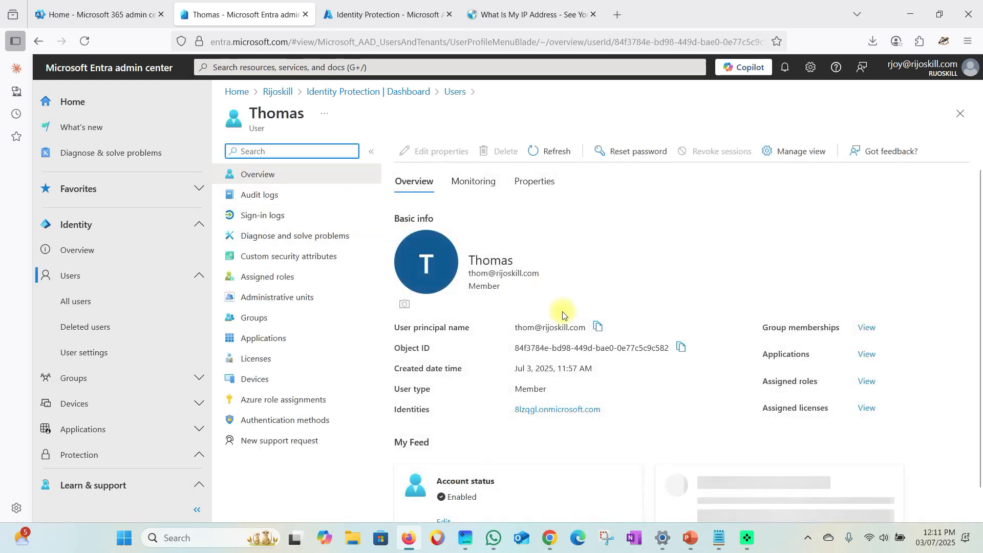
- Copy the user's principal name shown below the display name on the overview page
left_click_drag(468, 273, 560, 272)
right_click(530, 272)
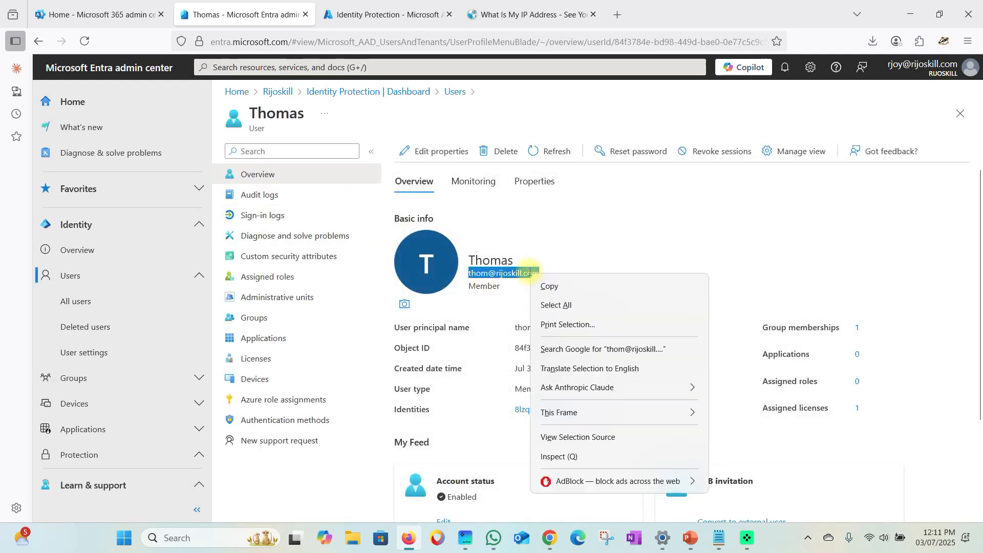
left_click(586, 258)
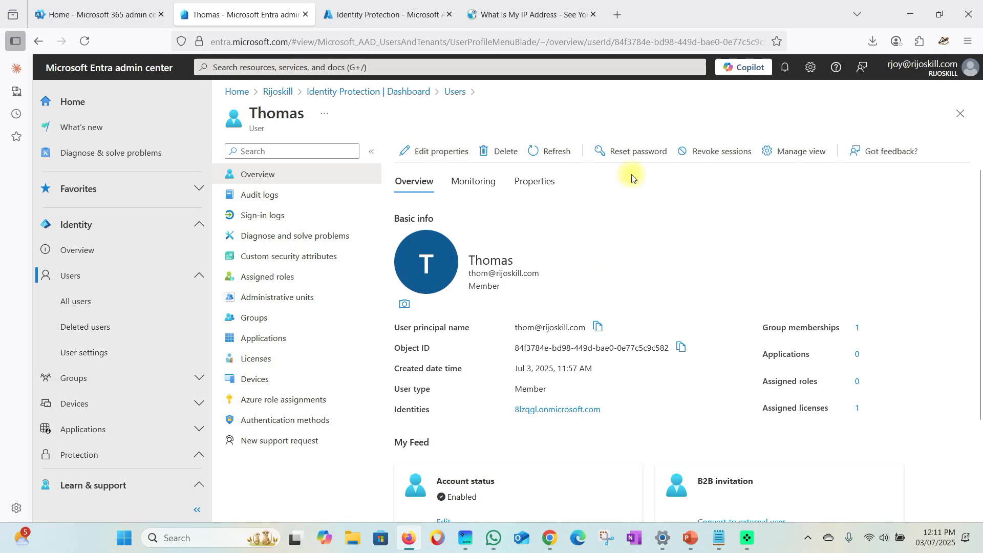
- Check the connection's IP location on the What Is My IP Address page, and open Conditional Access Named locations from Identity Protection in the Azure portal
left_click(481, 15)
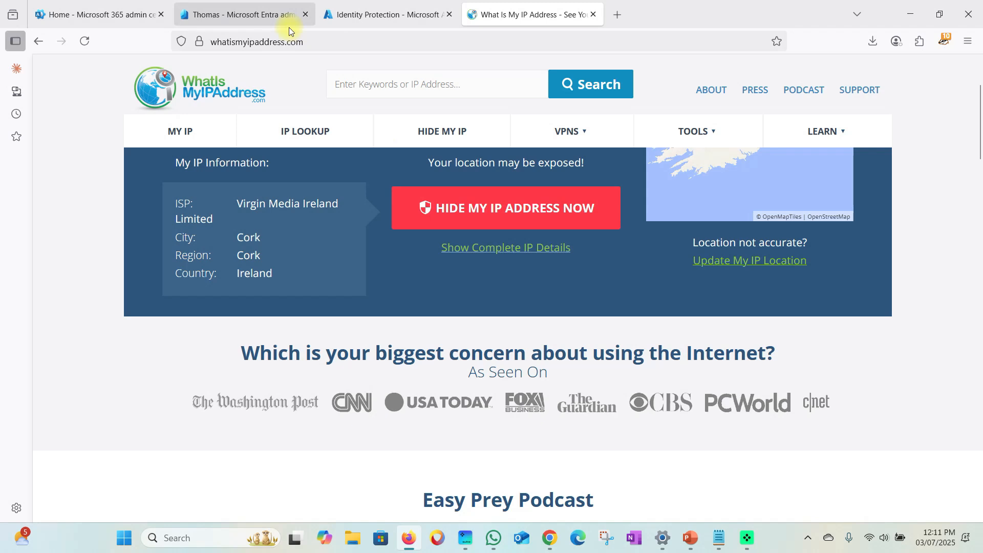
mouse_move(358, 9)
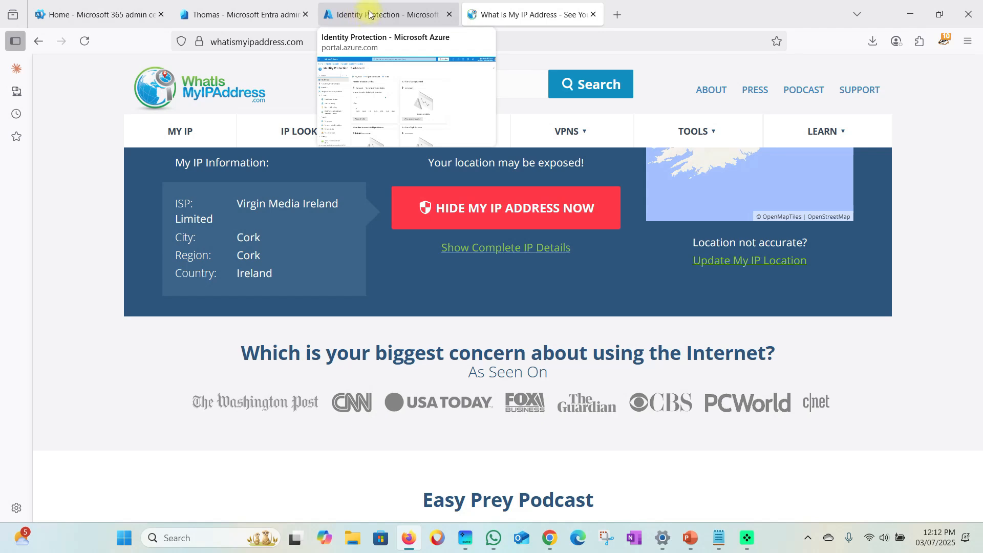
left_click(370, 15)
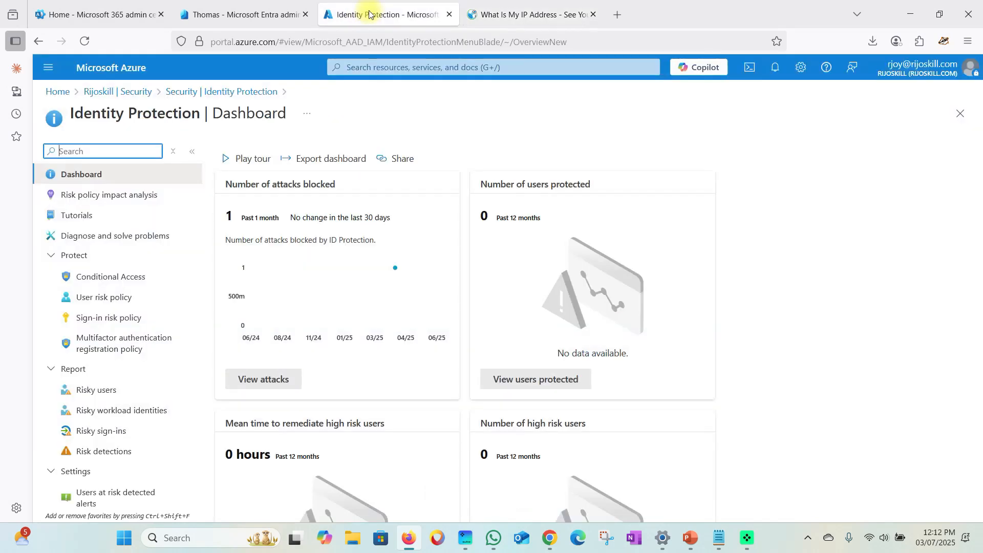
left_click(128, 277)
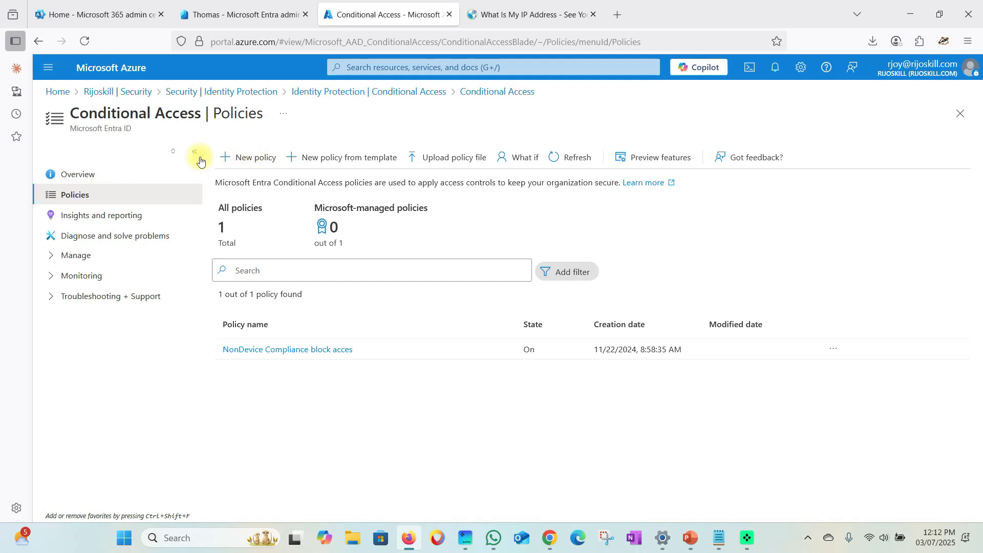
left_click(53, 256)
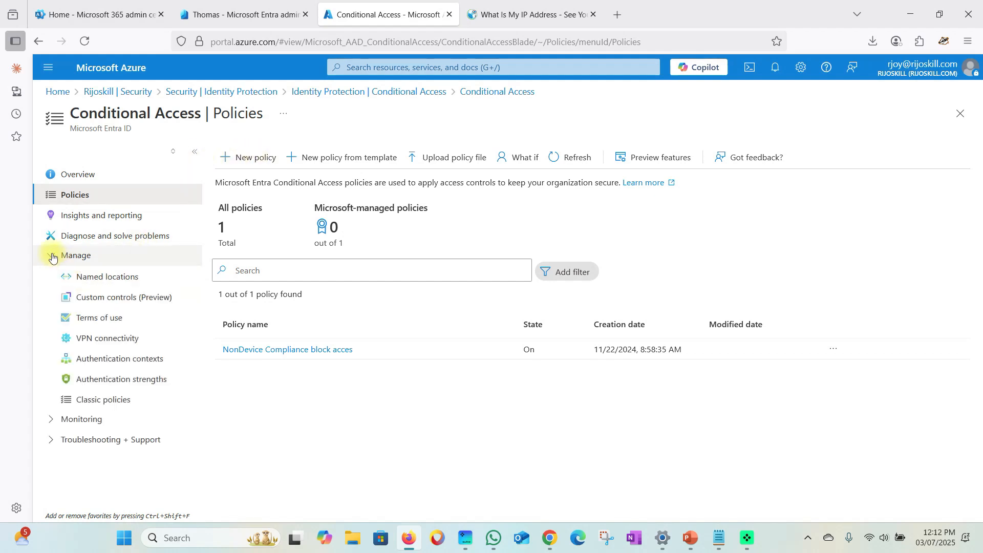
left_click(106, 282)
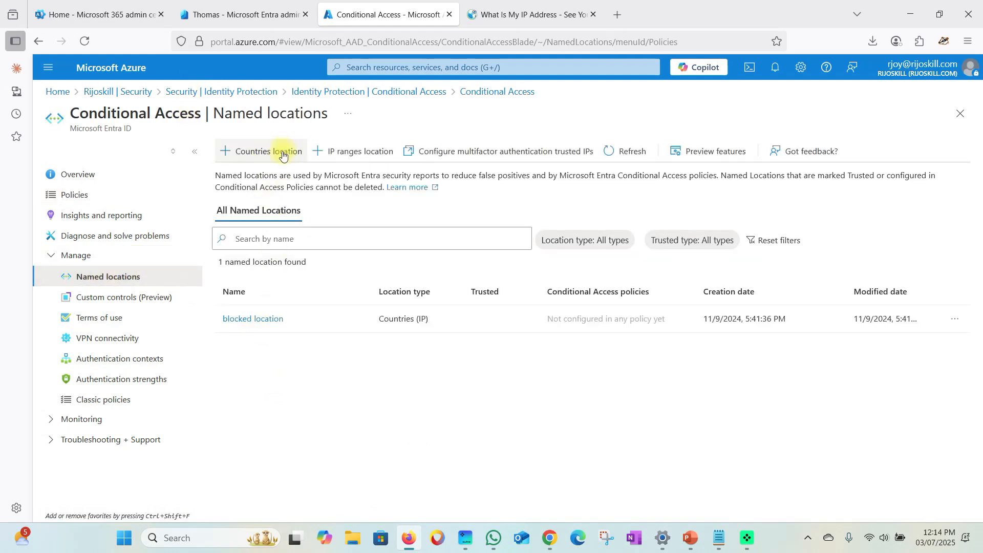
- Start a new countries-based named location and name it "trust conuntry ireland"
left_click(352, 150)
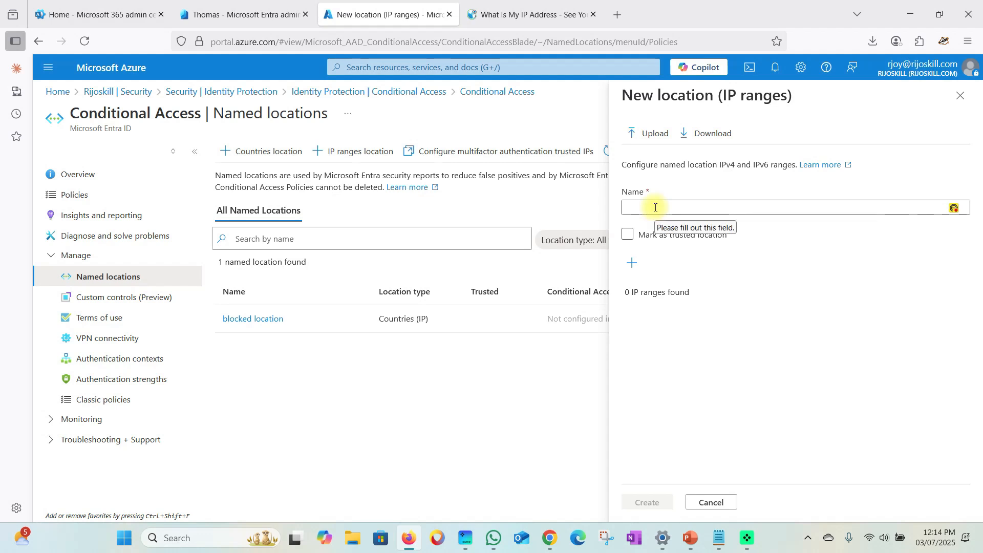
left_click(266, 154)
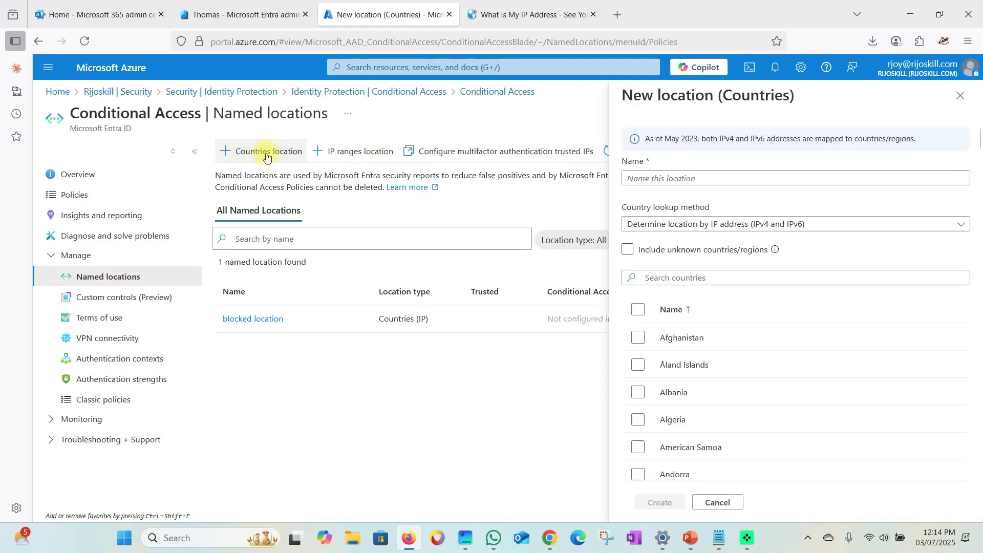
left_click(648, 180)
type("trust conuntry ireland")
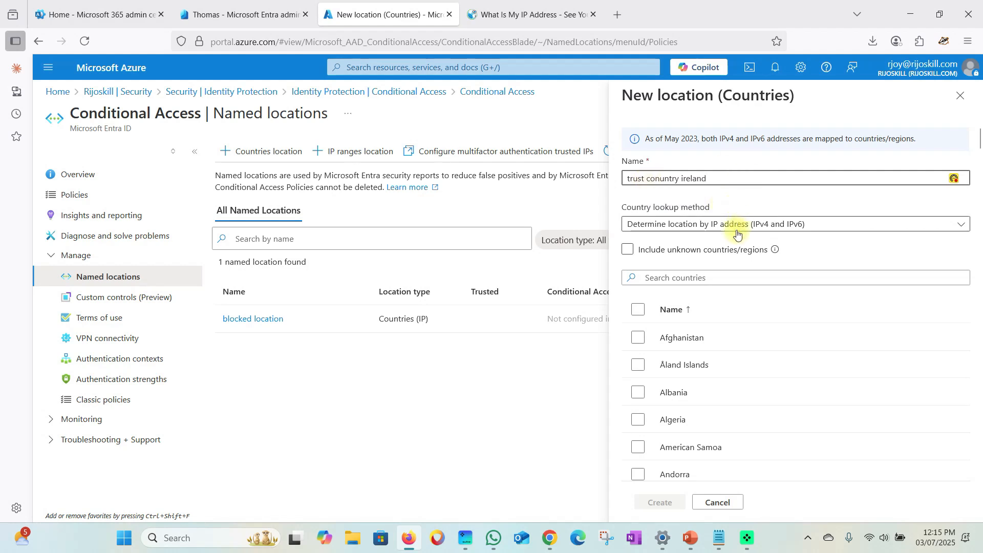
- Set the country lookup to IP address (IPv4 and IPv6), include Ireland, create the location, and refresh the named locations list
left_click(679, 224)
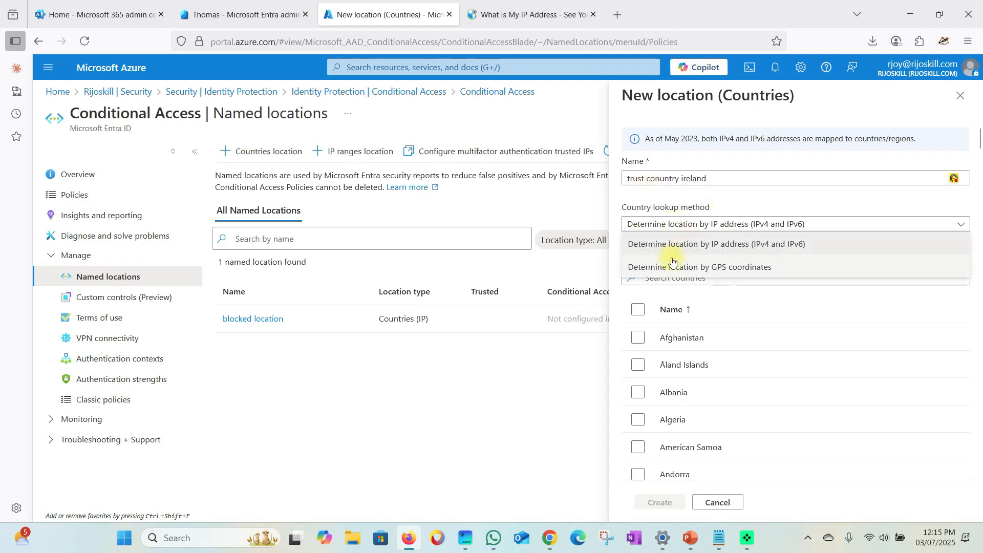
left_click(697, 245)
left_click(666, 278)
type("irel")
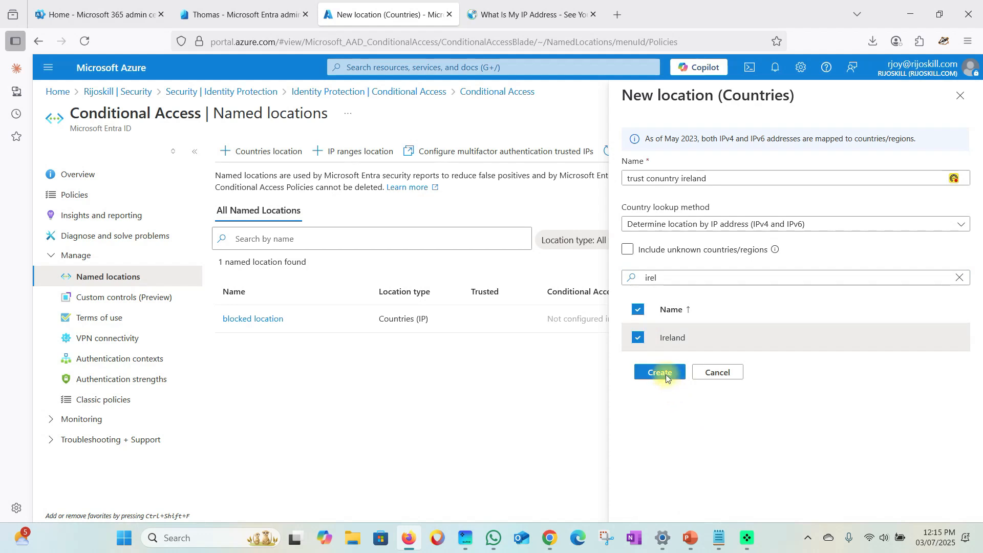
left_click(666, 375)
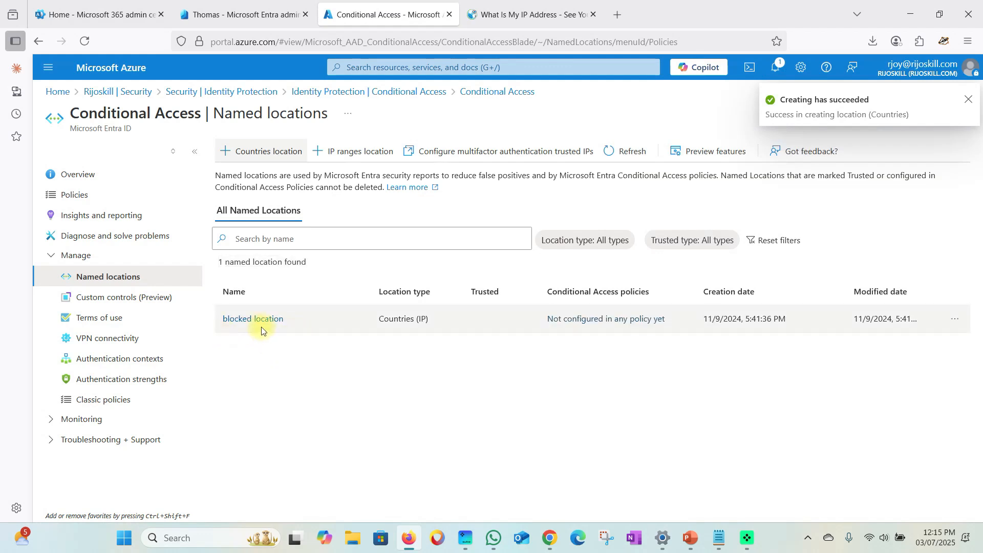
left_click(614, 150)
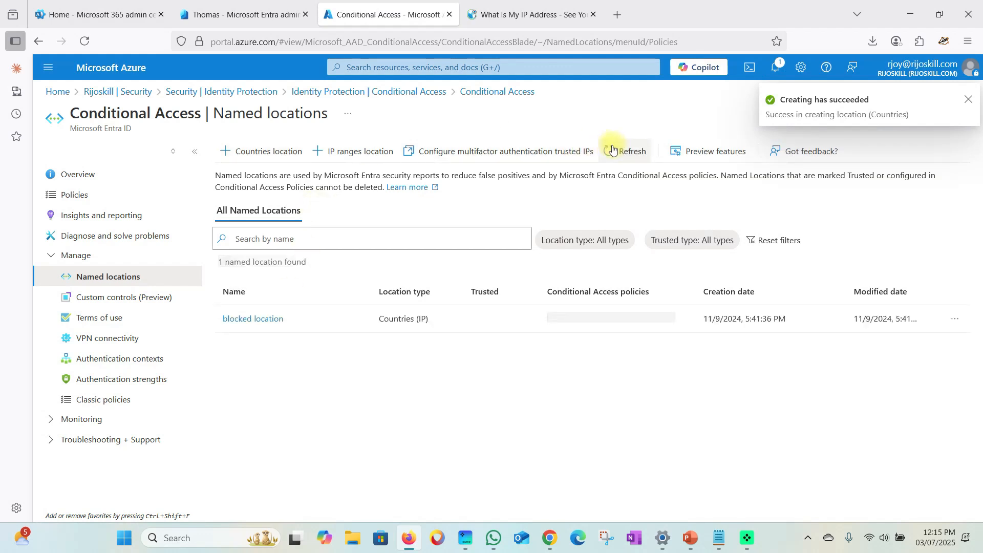
left_click(612, 149)
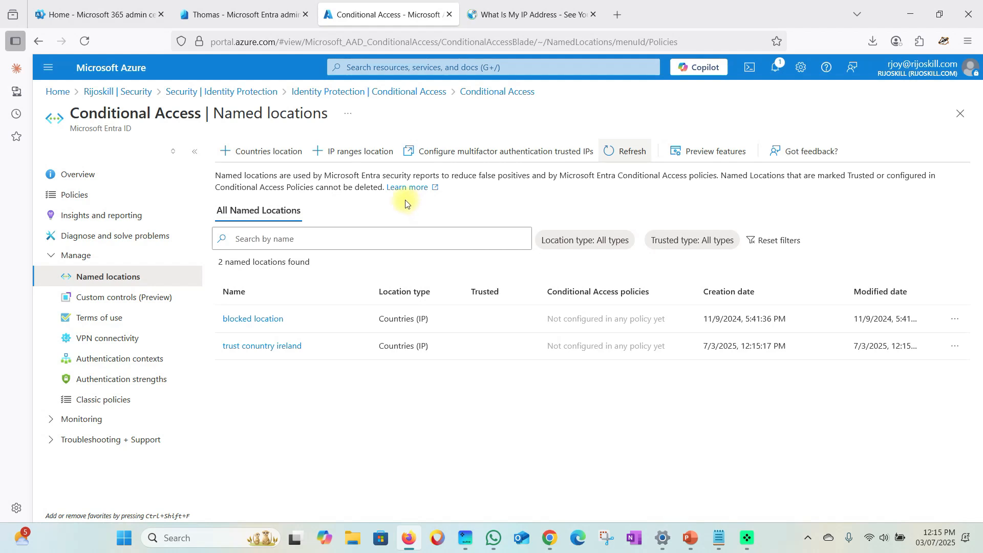
- Switch to Chrome and open outlook.office.com/mail/ in a new Incognito window
left_click(552, 538)
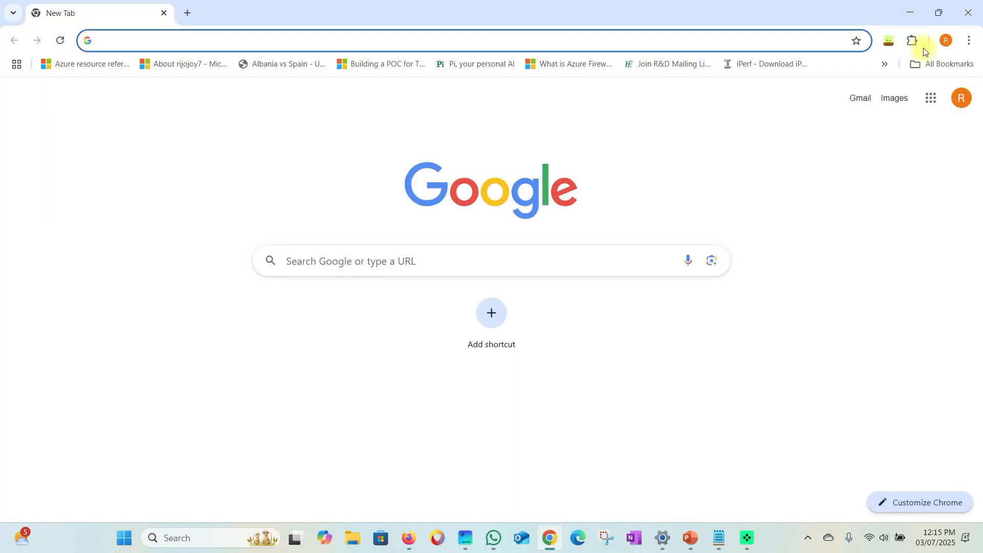
left_click(970, 41)
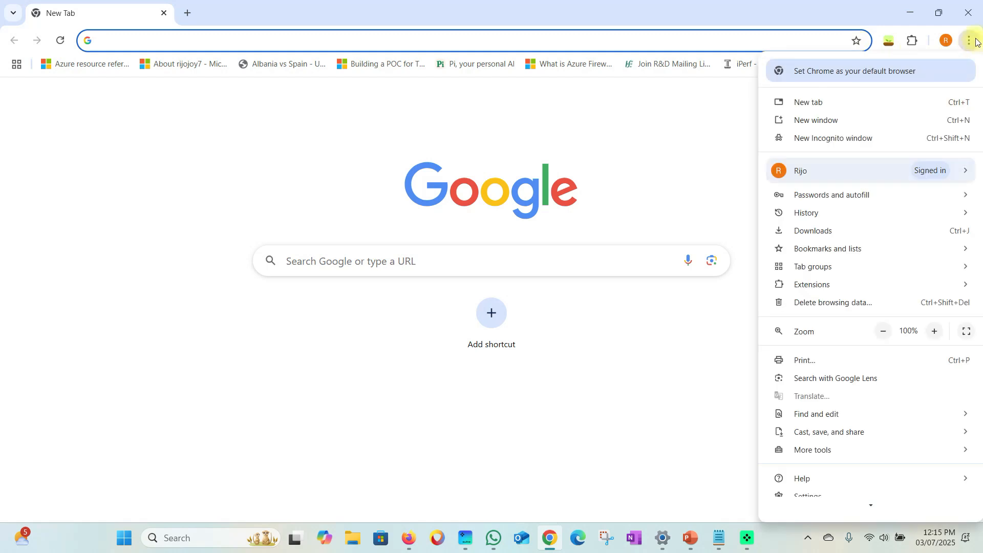
left_click(826, 137)
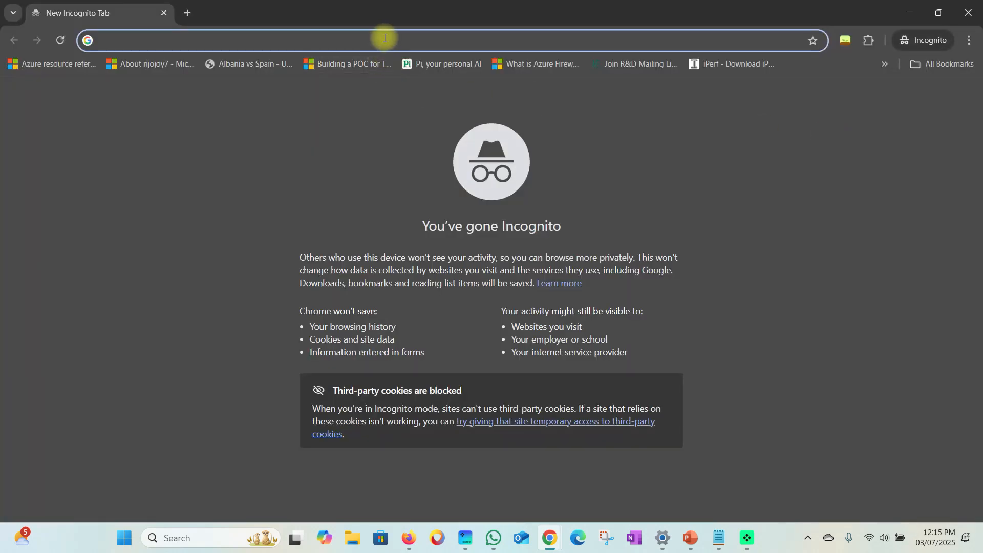
type("outlook.office.com/mail/")
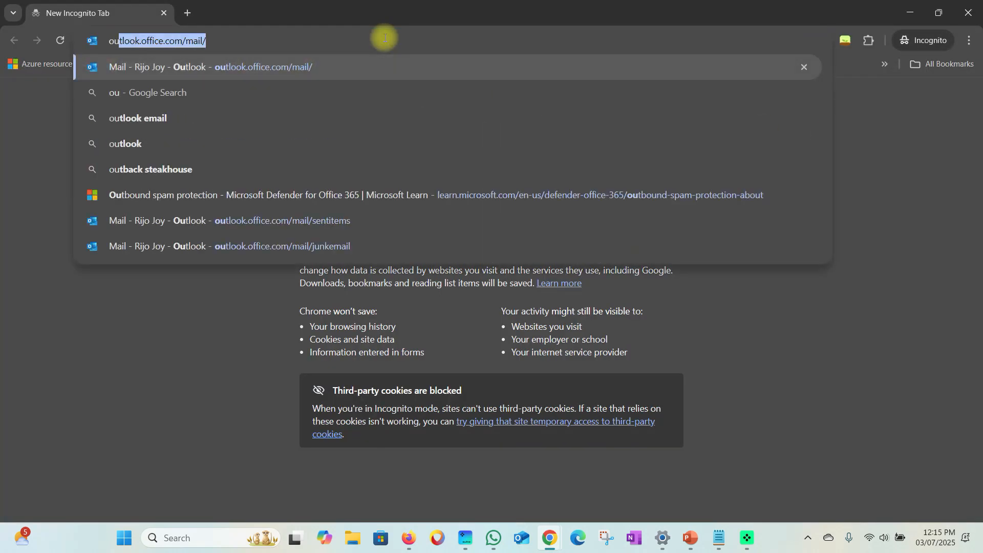
key("Return")
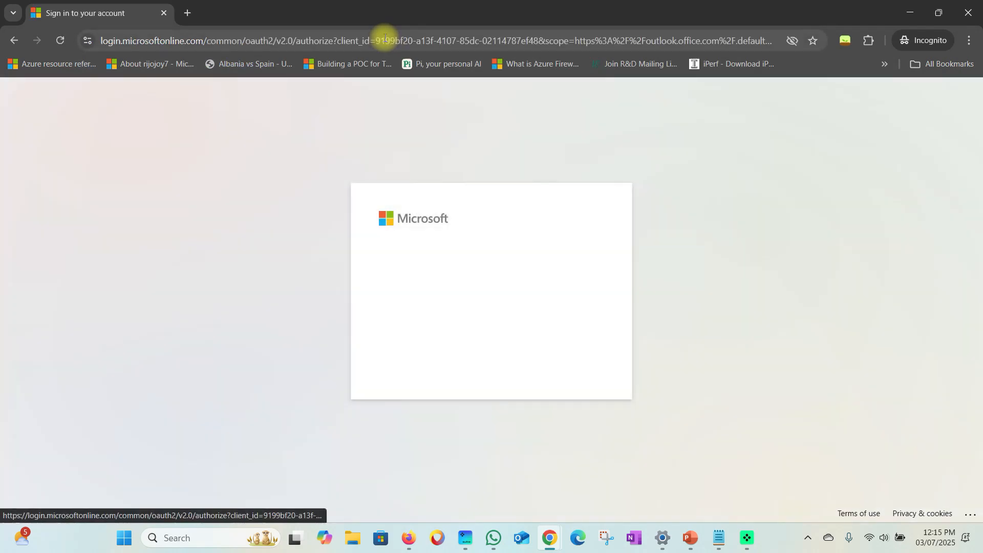
- Sign in to Outlook with the test user's e-mail and account password, and open the Inbox
left_click(443, 250)
key("ctrl+v")
left_click(562, 338)
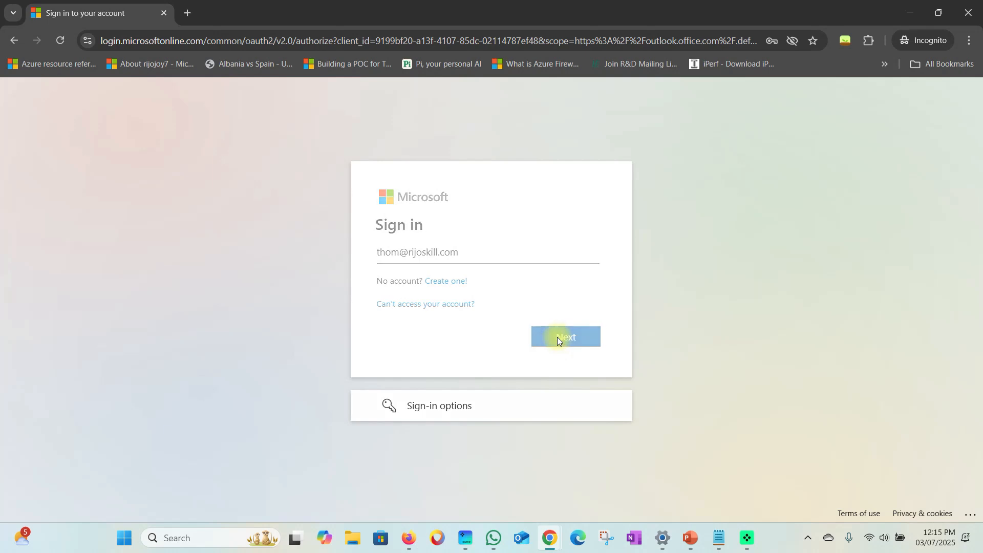
left_click(409, 295)
key("ctrl+v")
left_click(562, 357)
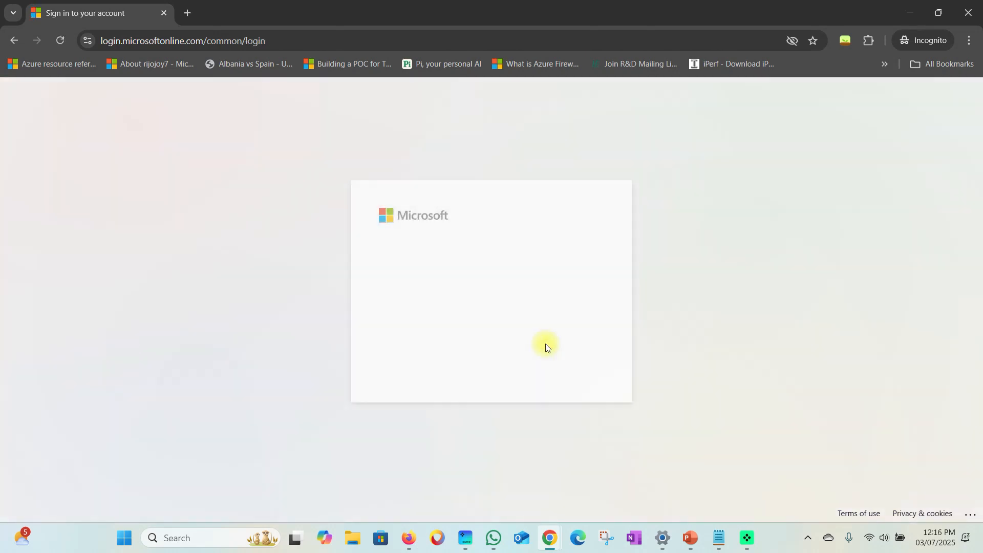
left_click(569, 360)
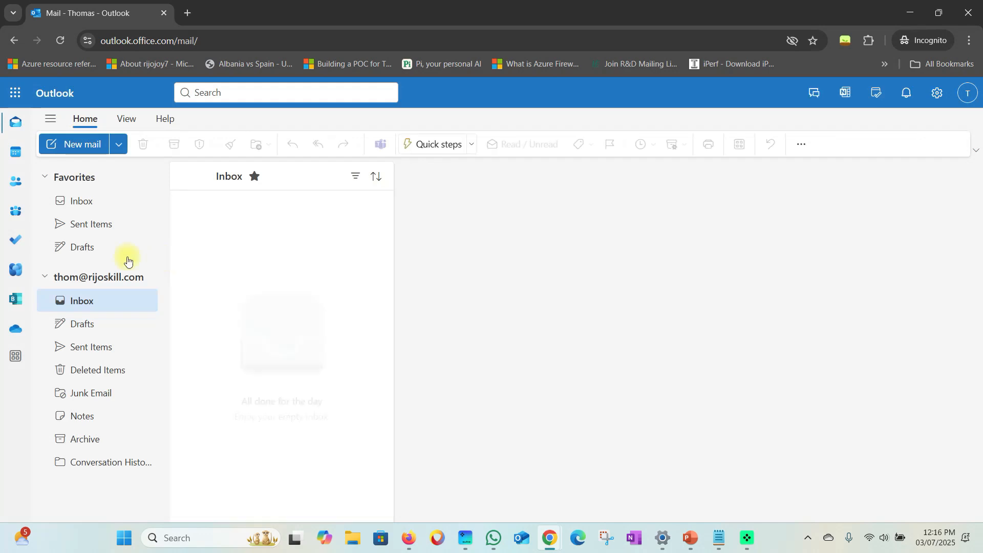
left_click(108, 210)
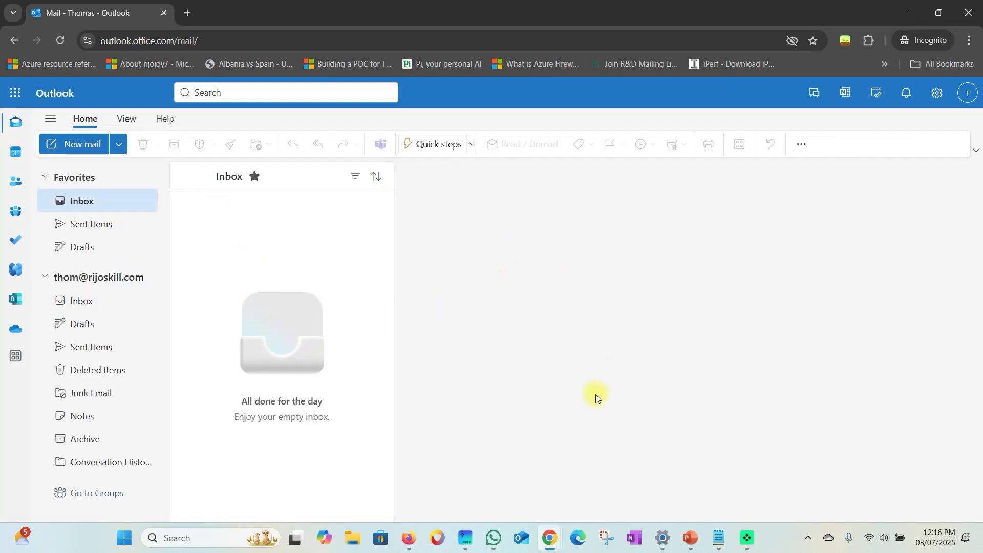
- Switch back to the Entra admin center in Firefox, and open and refresh the test user's sign-in logs
left_click(361, 440)
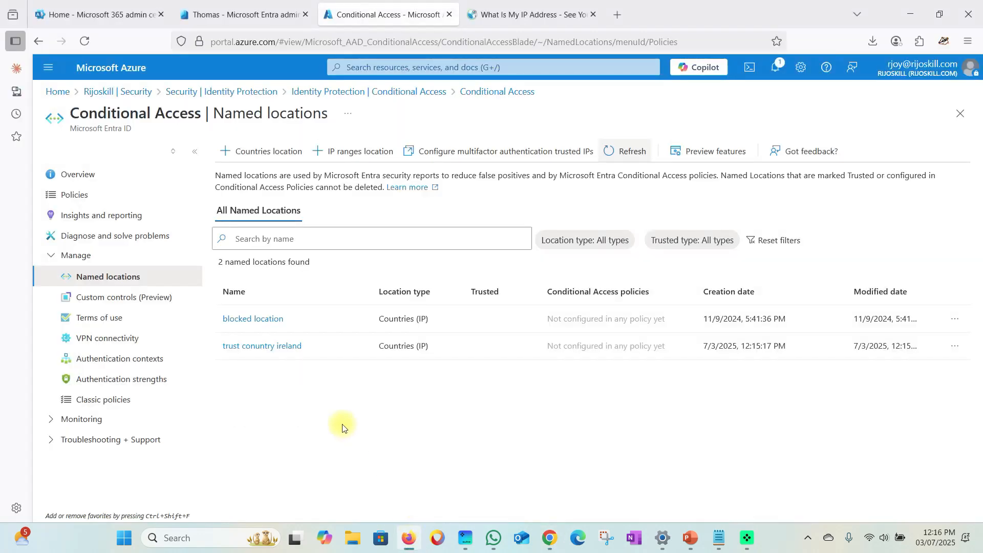
left_click(266, 18)
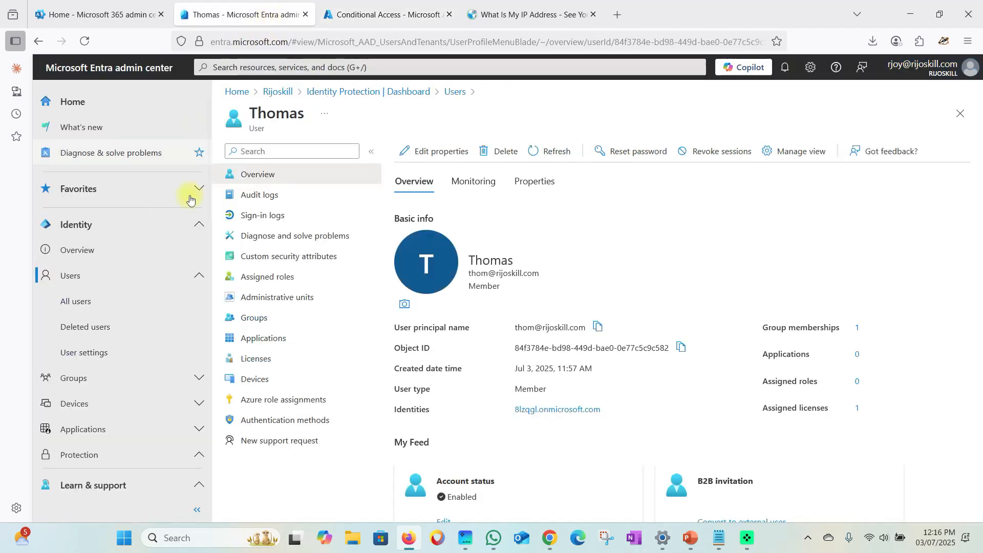
left_click(264, 219)
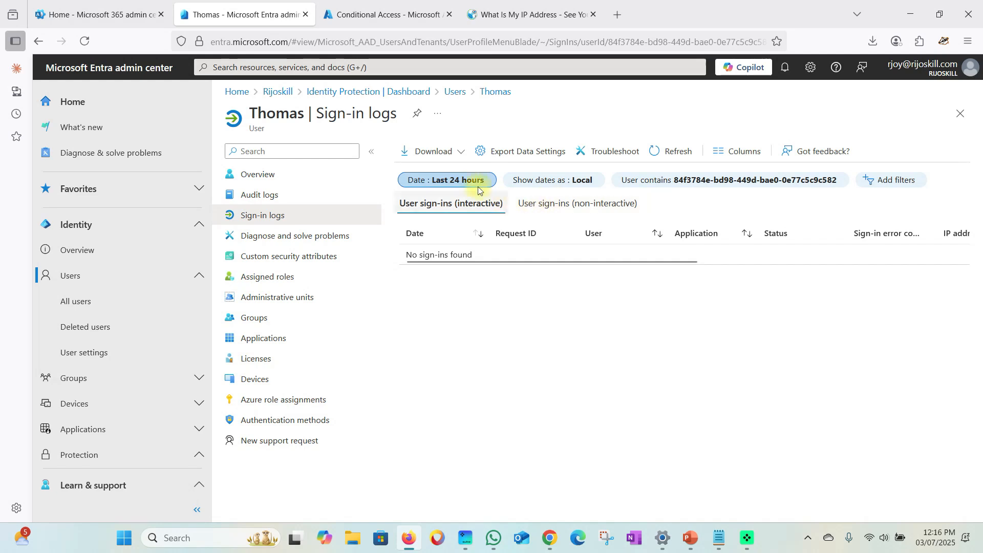
left_click(671, 151)
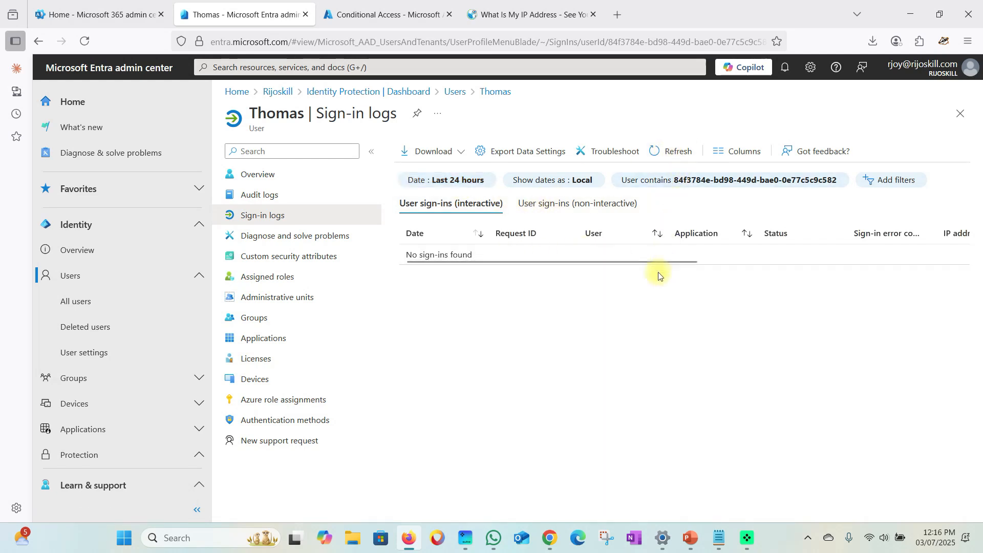
- In the Azure portal, review the Conditional Access policies list and Identity Protection's sign-in risk policy
left_click(433, 14)
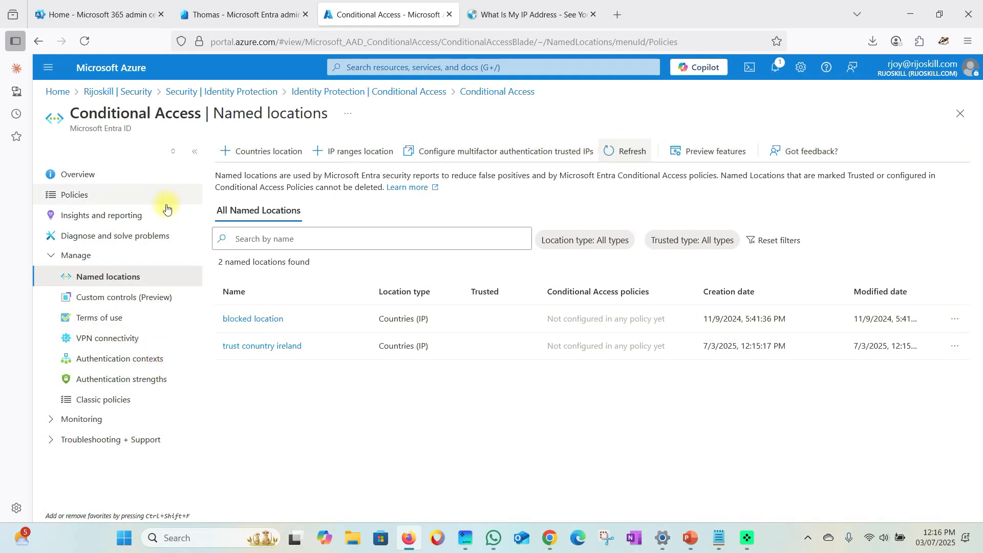
left_click(960, 114)
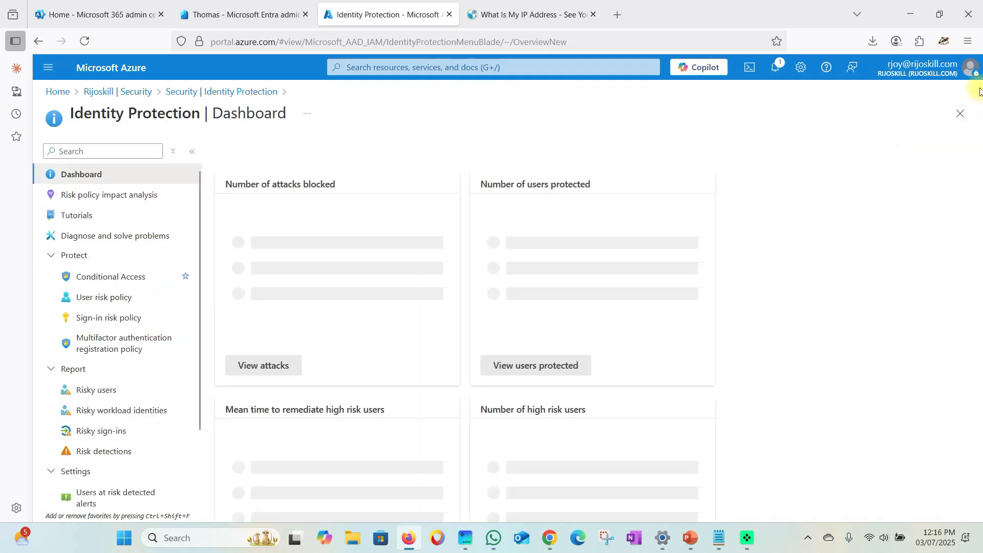
left_click(117, 280)
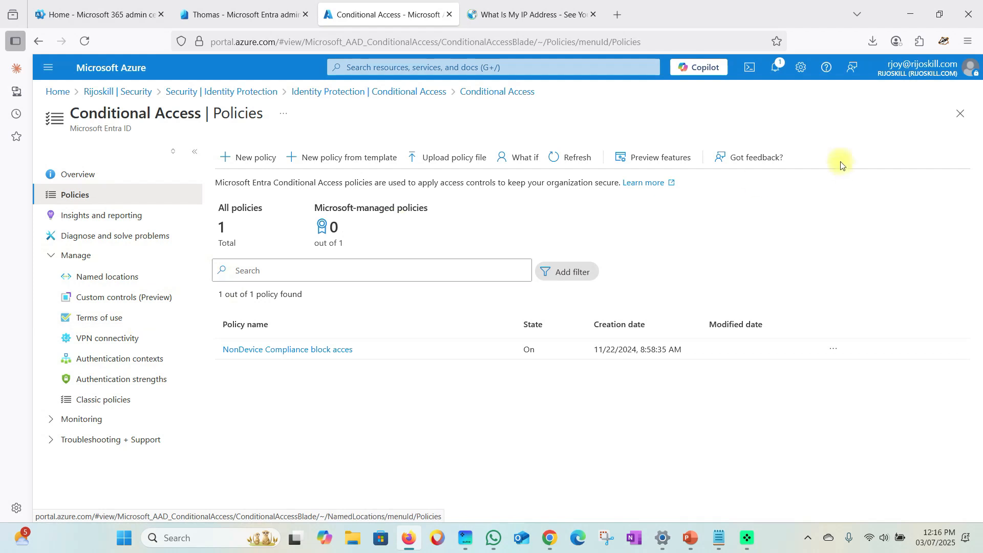
left_click(960, 113)
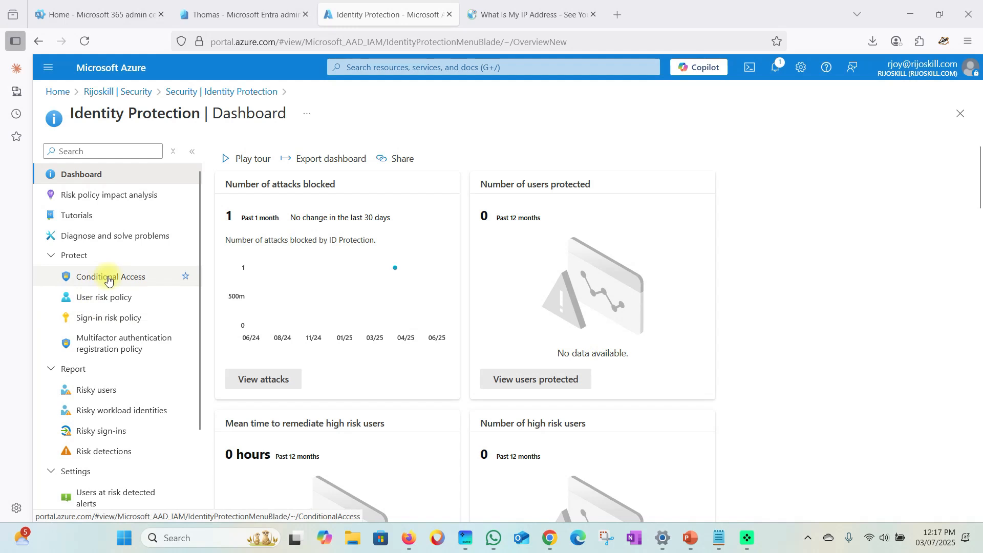
left_click(104, 317)
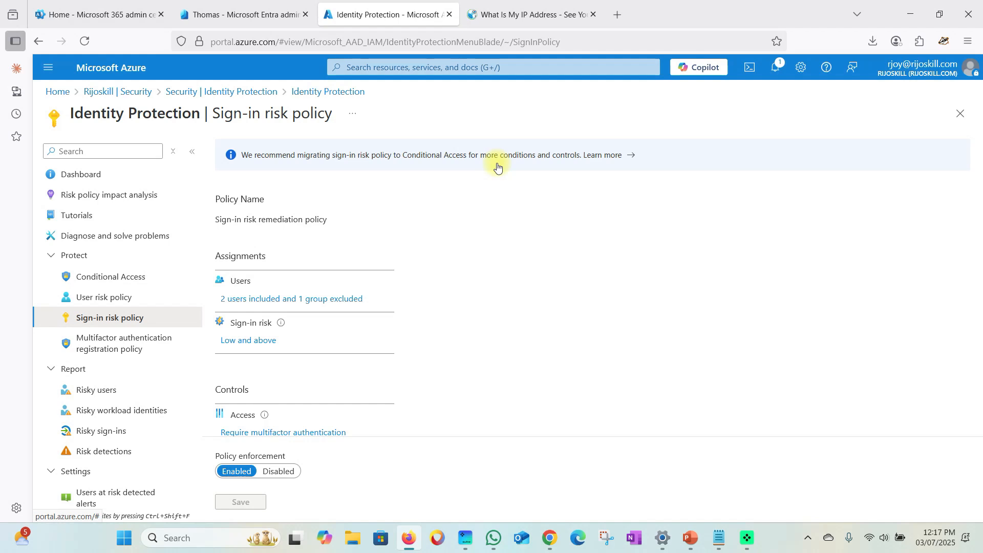
- Start a new Conditional Access policy from Identity Protection and name it "outside ireland will block"
left_click(107, 277)
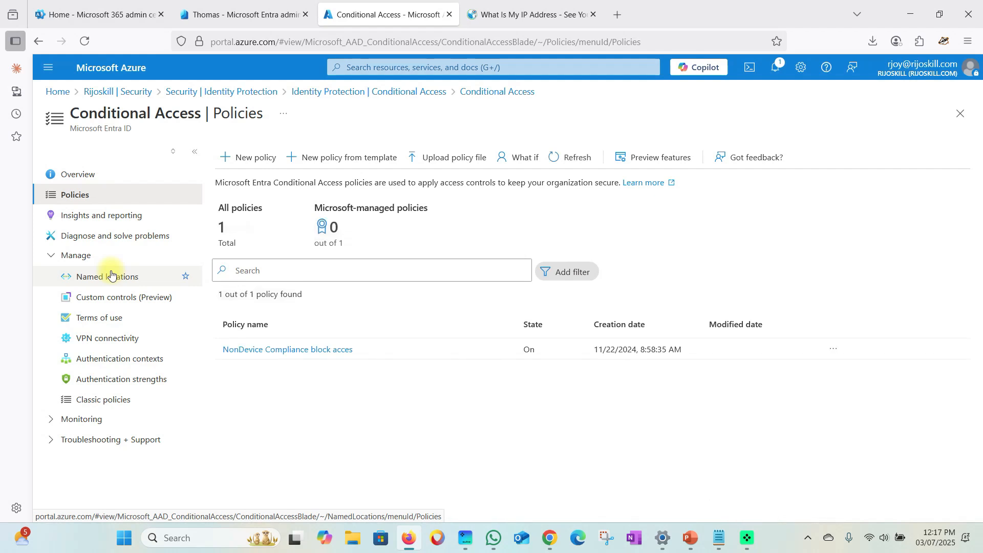
left_click(243, 165)
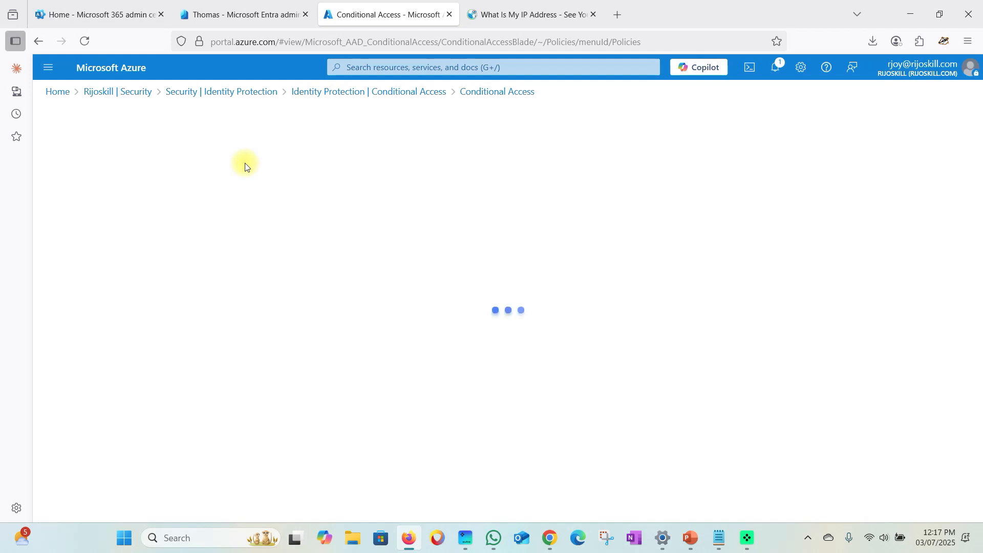
left_click(51, 231)
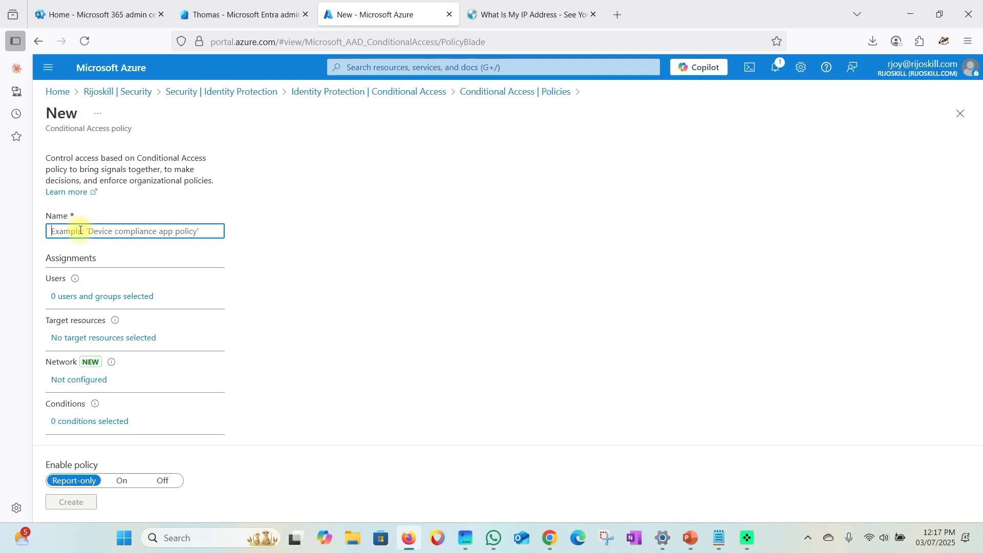
type("outside ireland will block")
left_click_drag(146, 231, 66, 278)
- Include only the test user in the policy's user assignment through specific users and groups
left_click(85, 297)
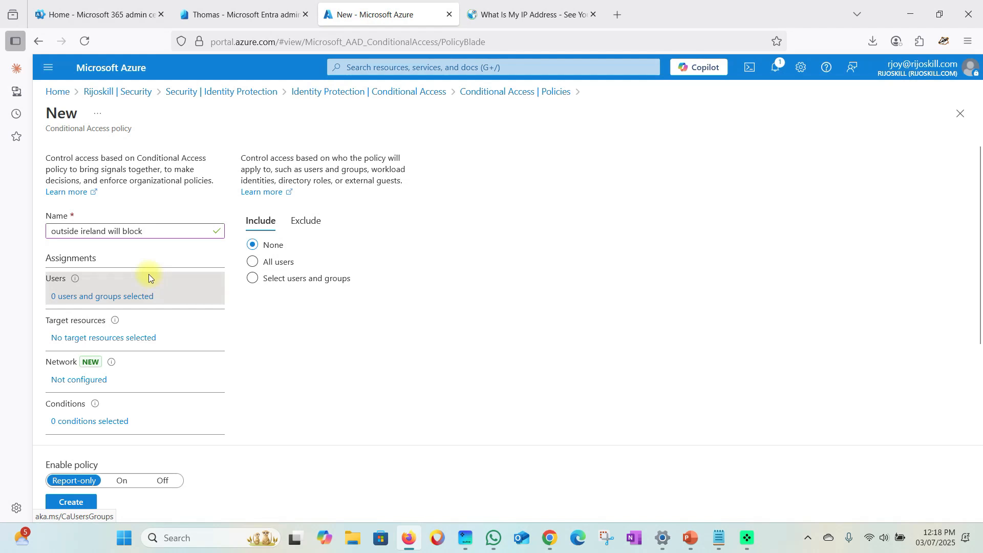
left_click(258, 285)
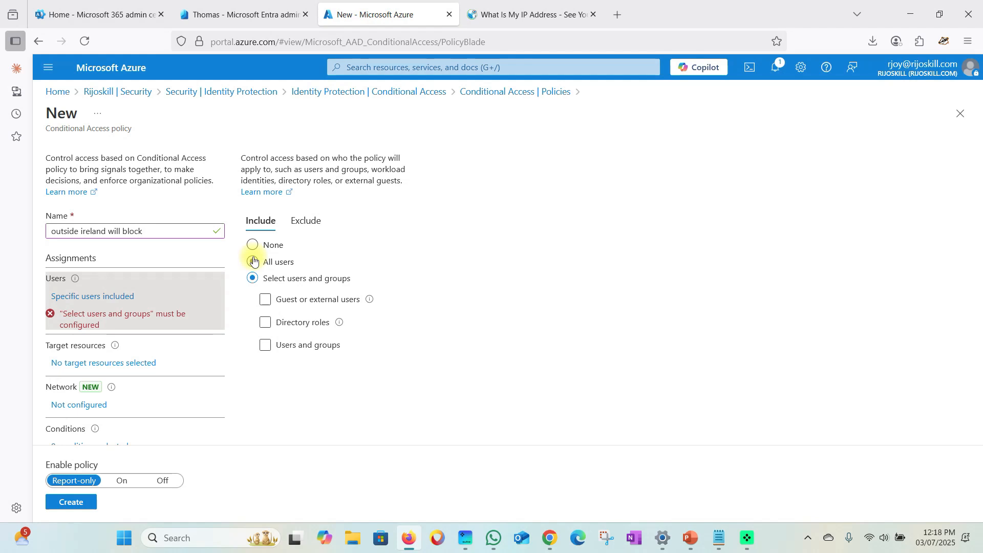
left_click(277, 346)
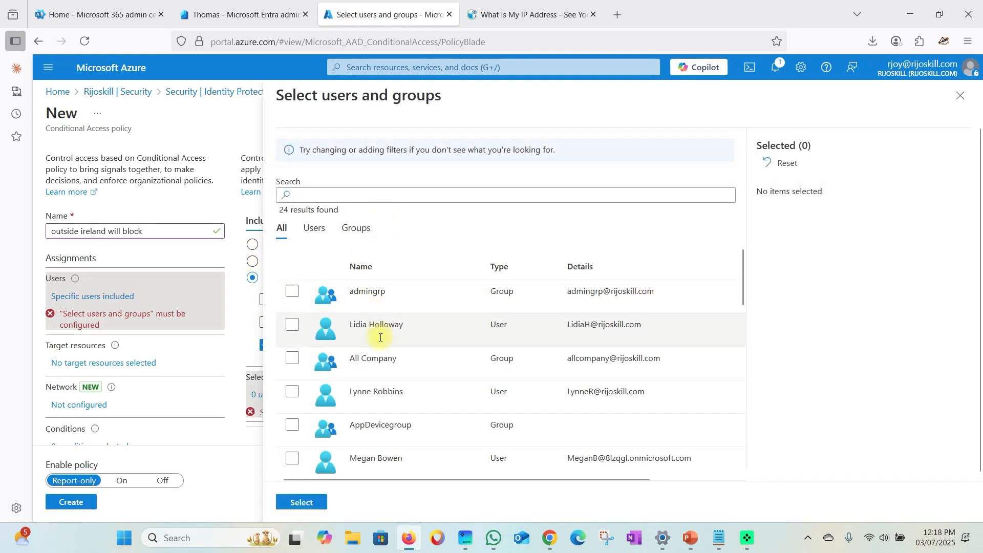
scroll(384, 403, "down", 10)
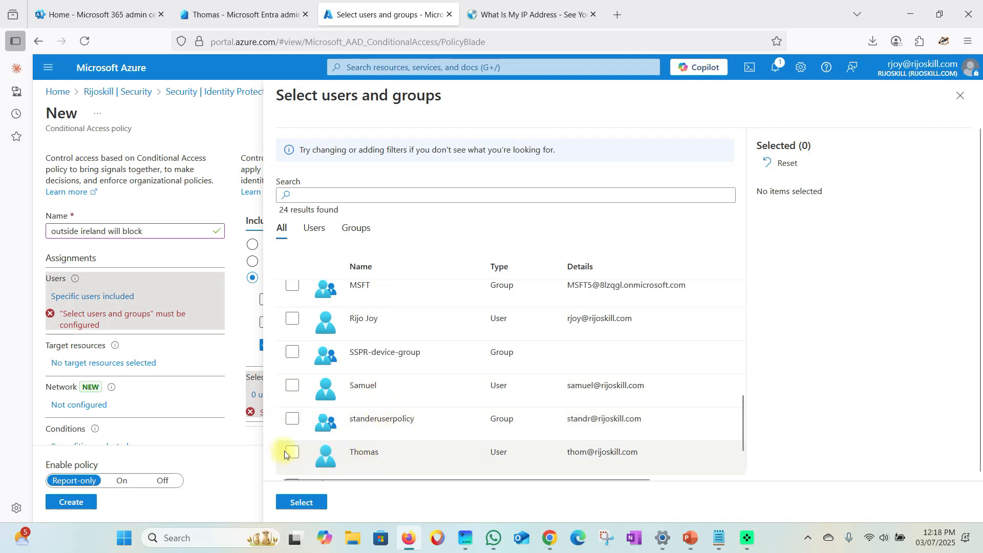
left_click(292, 452)
left_click(301, 502)
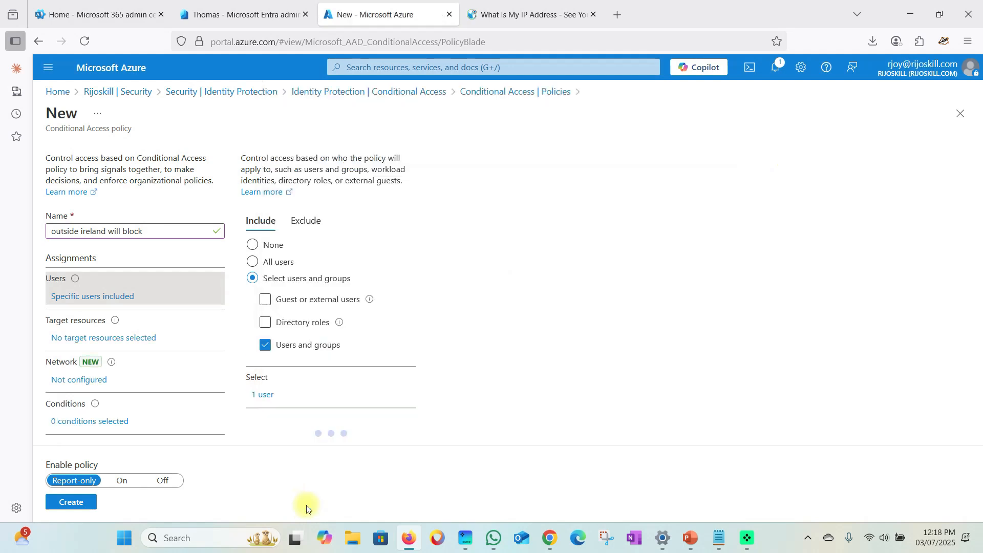
- Exclude the Break-Glass group from the policy's user assignment and open the target resources settings
left_click(303, 220)
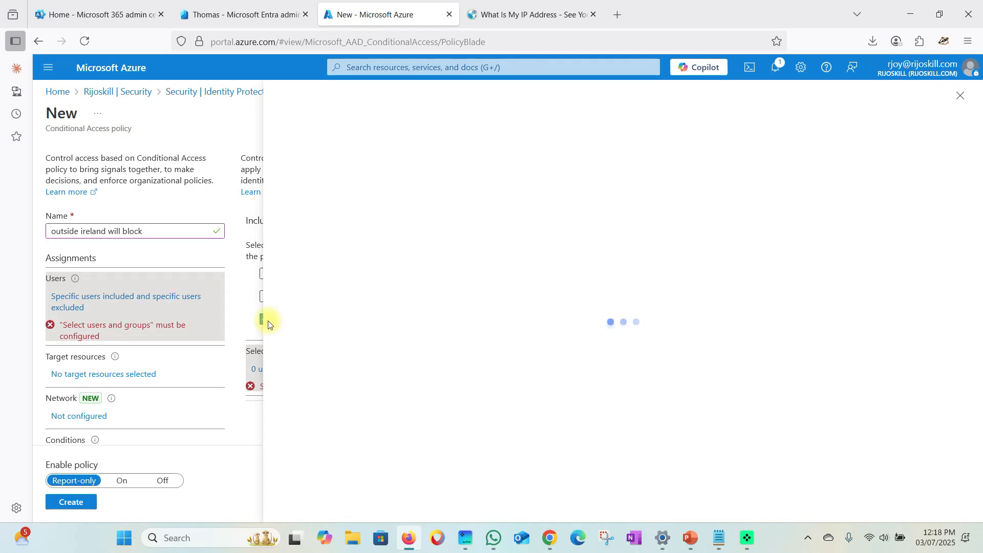
type("bre")
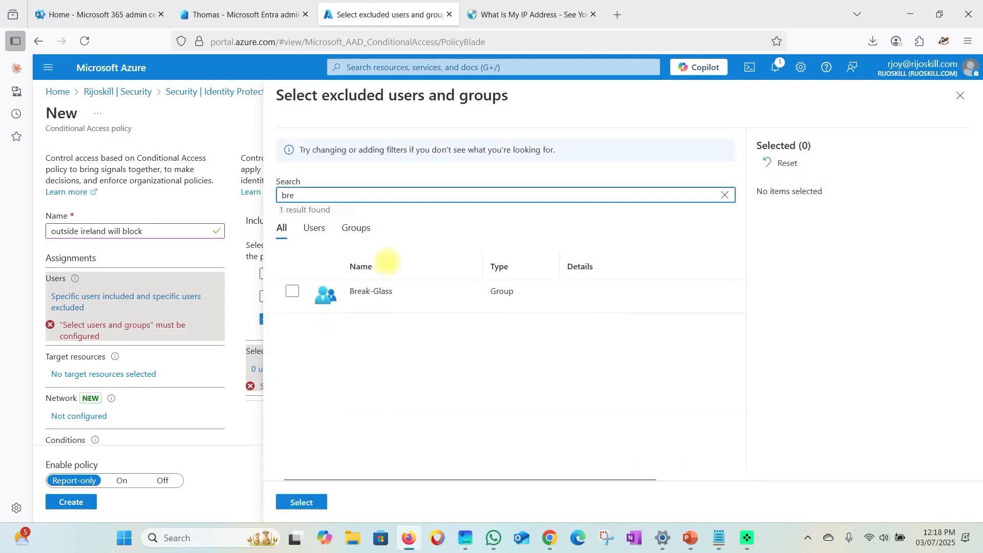
left_click(296, 292)
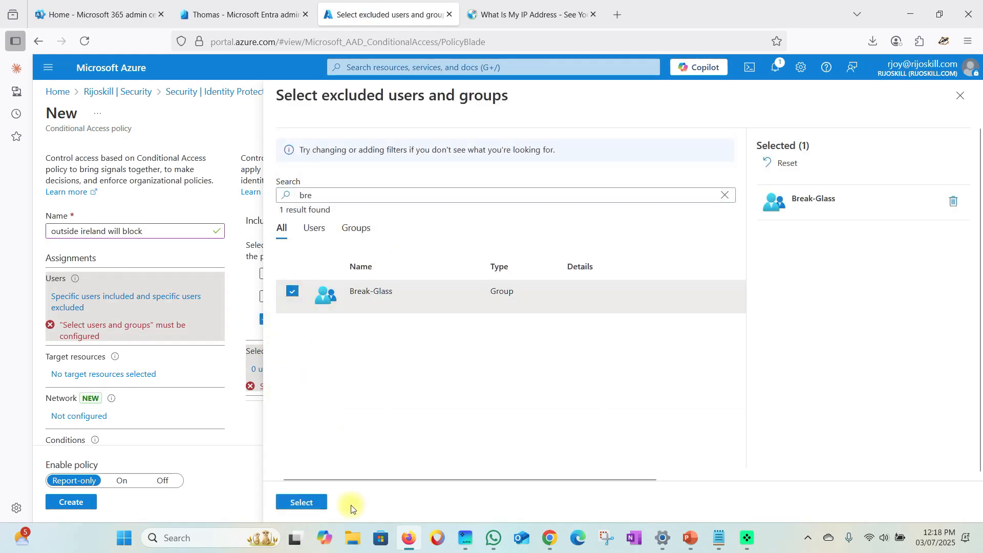
left_click(318, 502)
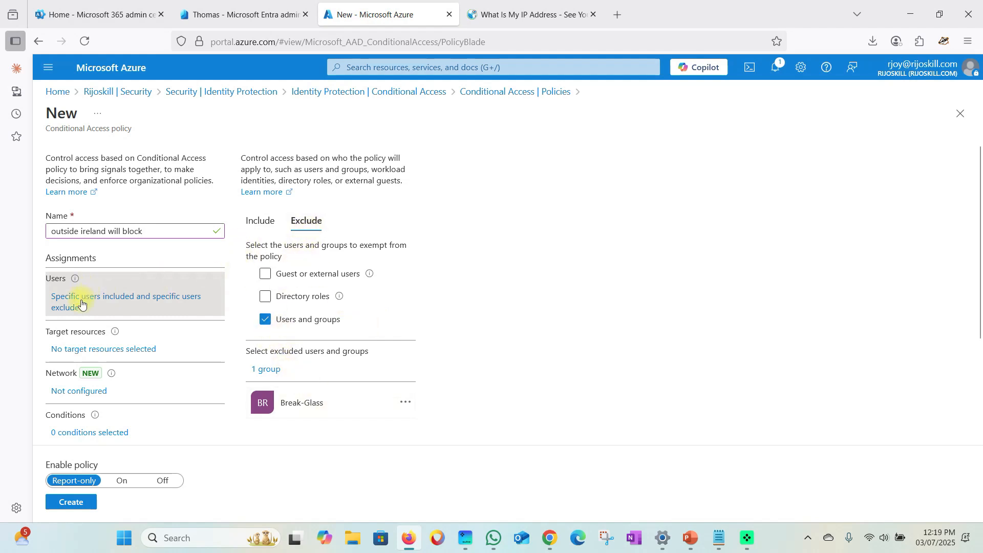
left_click(260, 221)
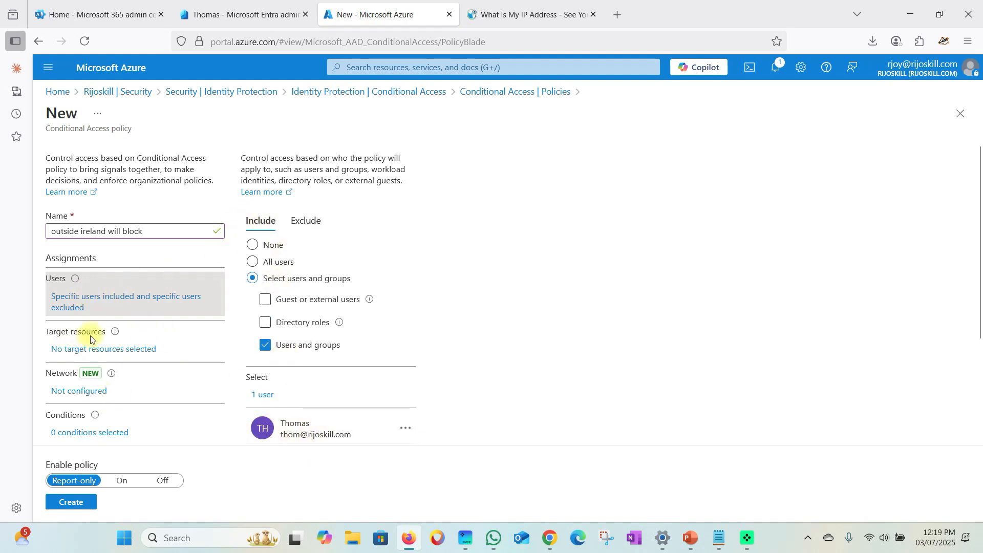
left_click(94, 351)
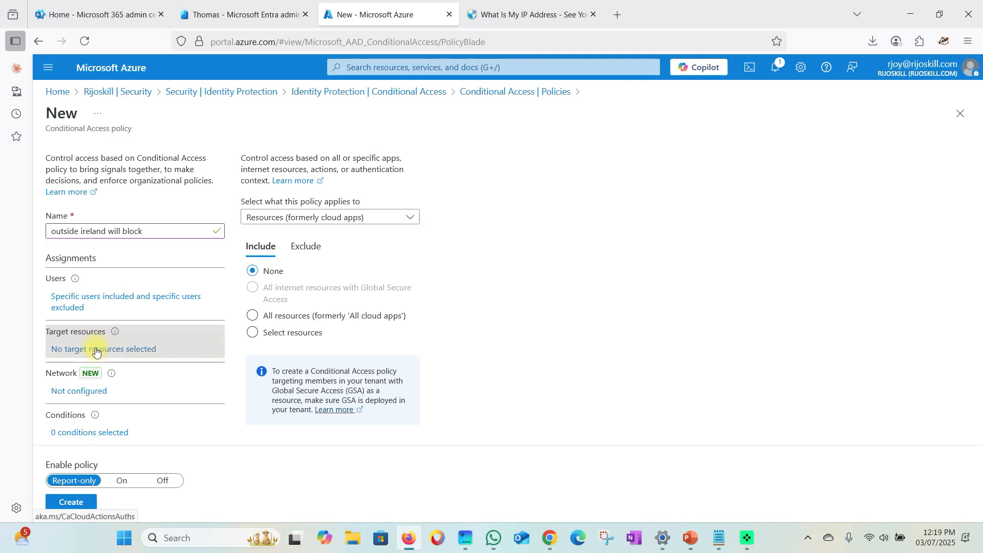
left_click(259, 341)
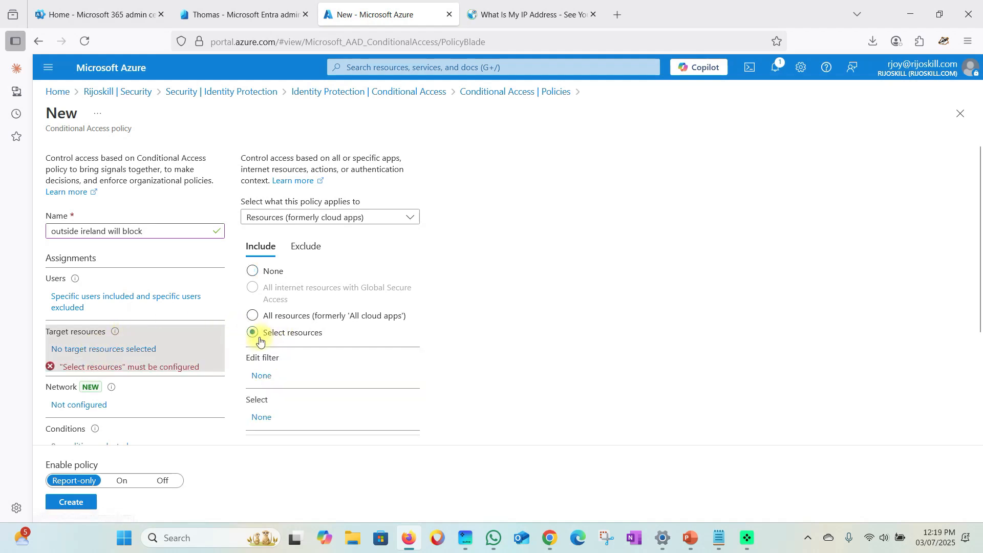
left_click(258, 416)
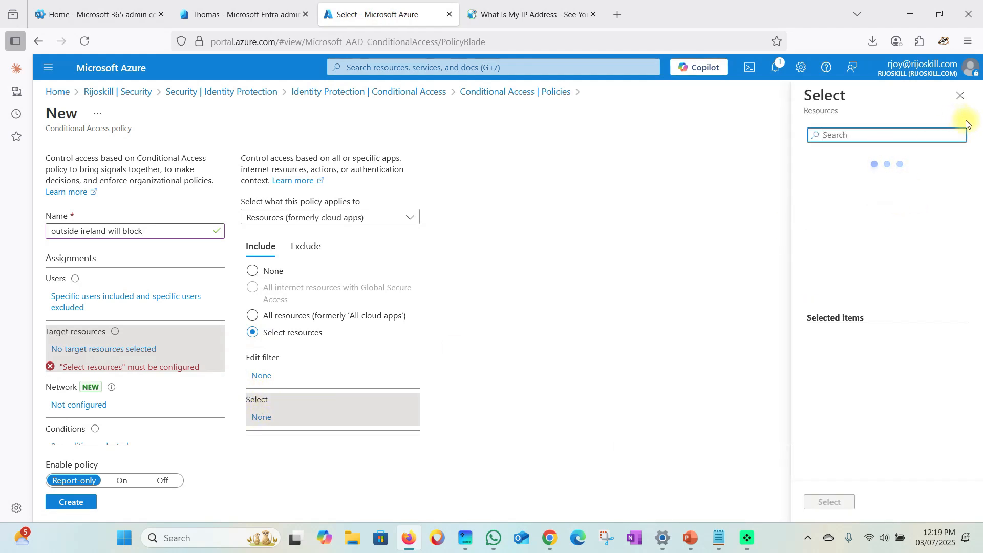
scroll(807, 262, "down", 3)
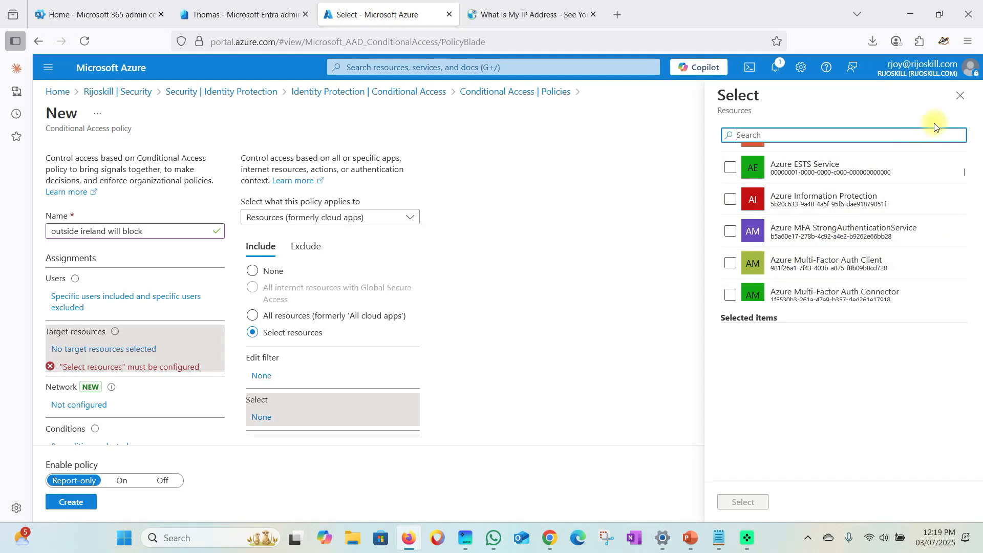
left_click(960, 95)
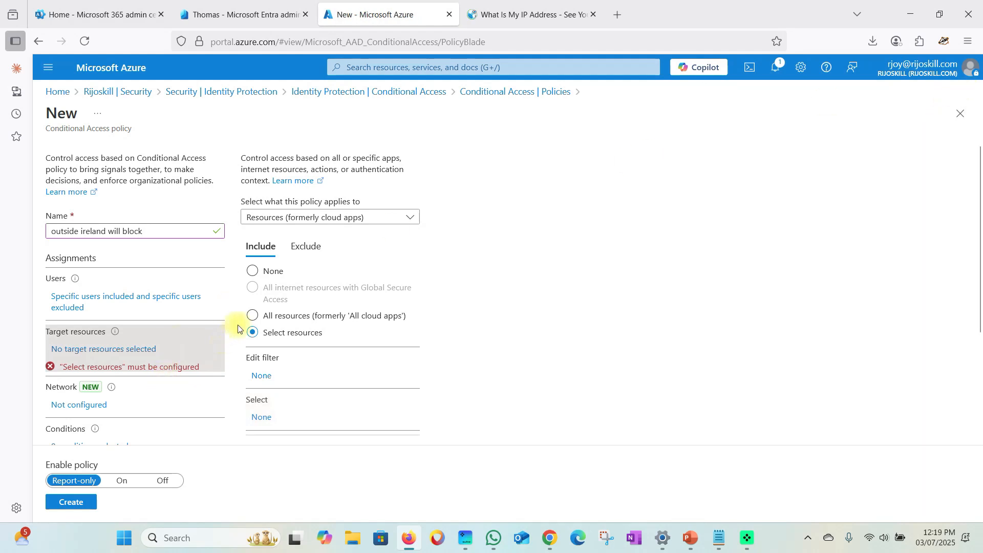
- Apply the policy to All resources (formerly 'All cloud apps'), and review the lockout warning and the resource exclusion options
left_click(255, 315)
scroll(307, 345, "down", 3)
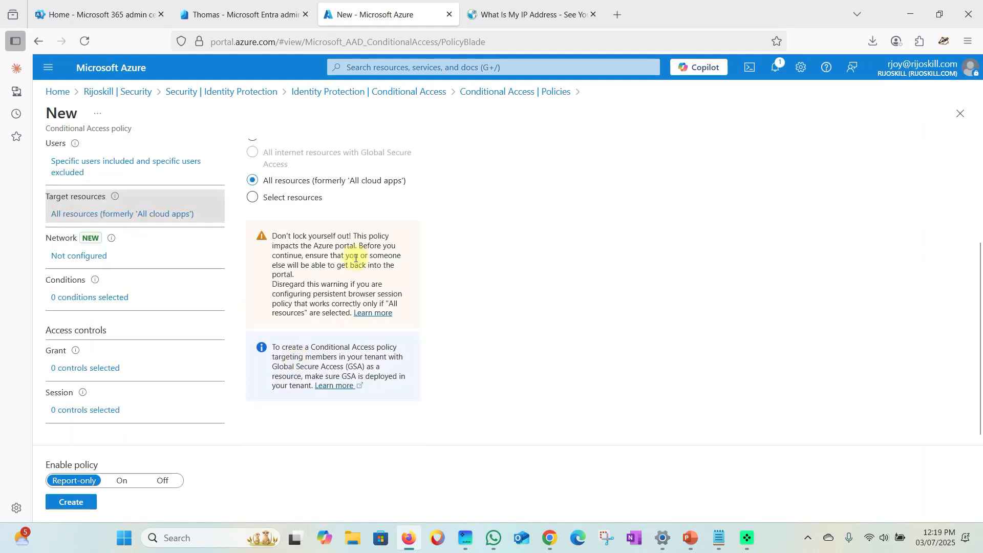
left_click_drag(275, 238, 358, 238)
left_click(269, 287)
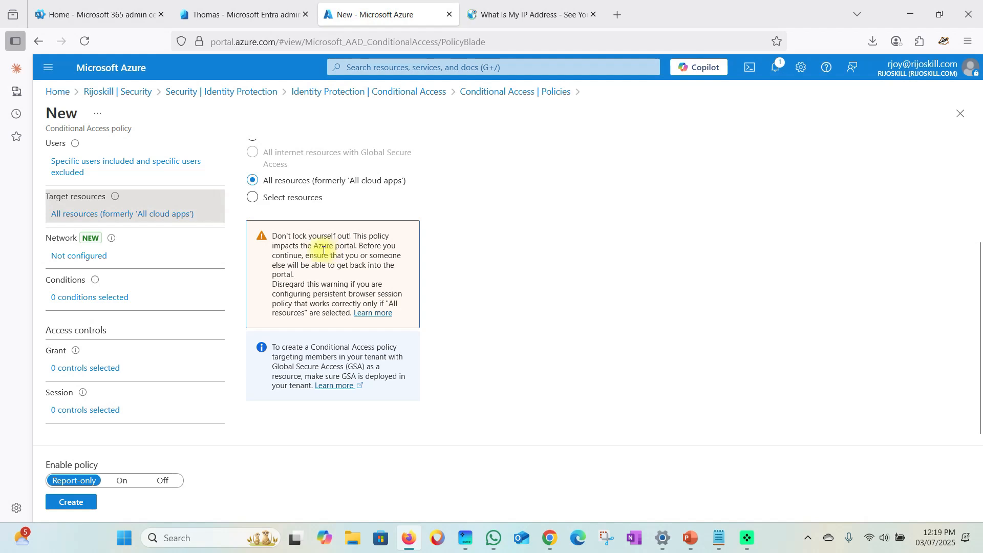
scroll(323, 251, "up", 3)
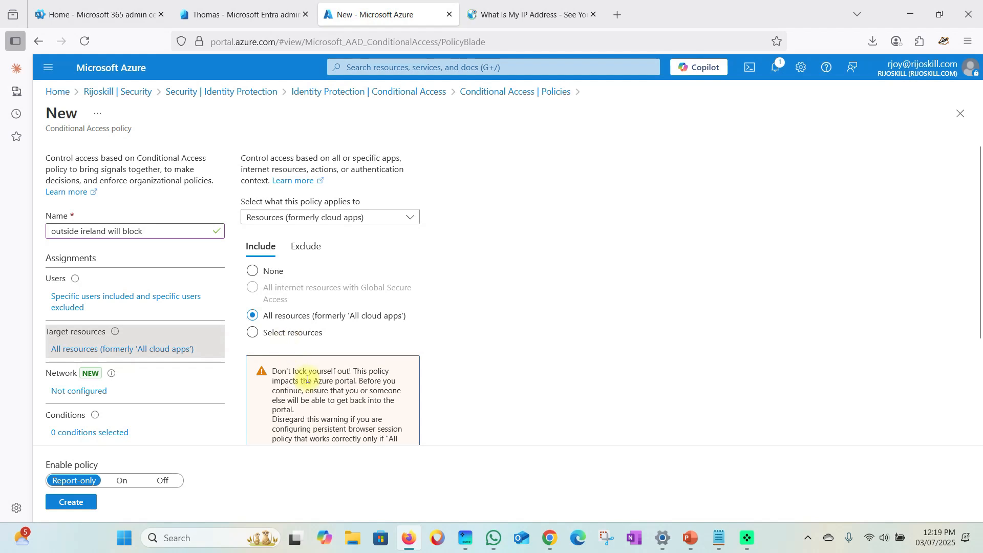
scroll(363, 345, "down", 3)
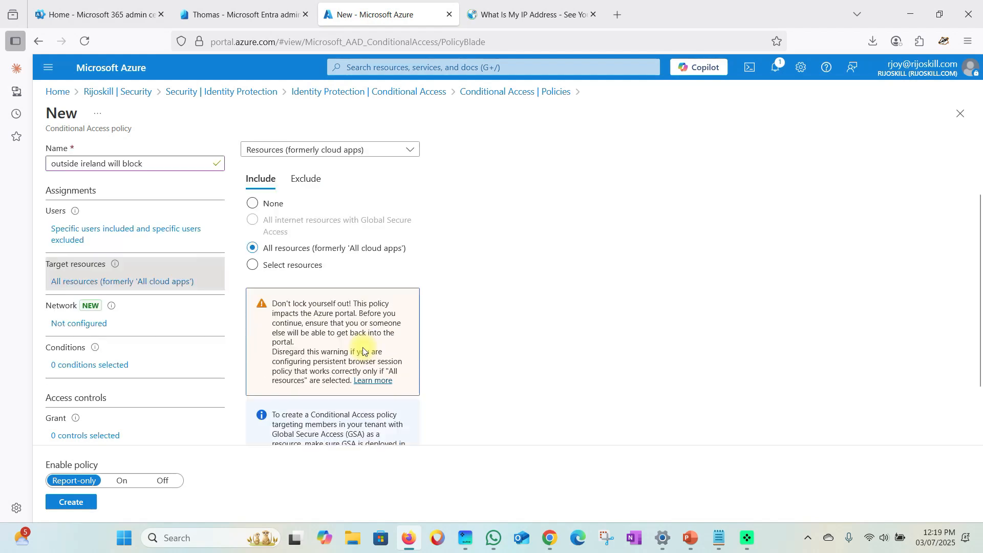
scroll(364, 349, "up", 3)
left_click(313, 247)
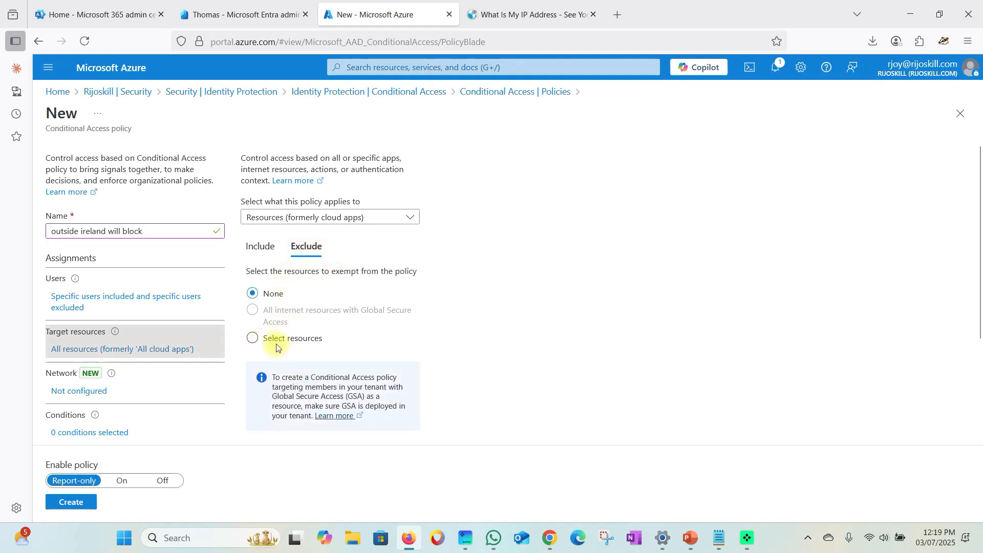
left_click(261, 246)
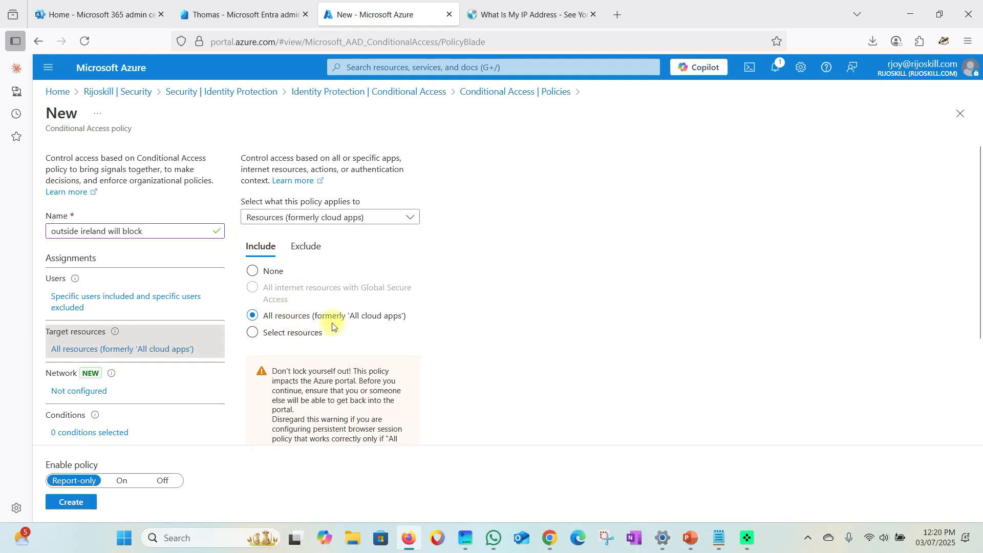
- Configure the policy's network assignment for any network or location, excluding the selected location "trust conuntry ireland"
left_click(75, 392)
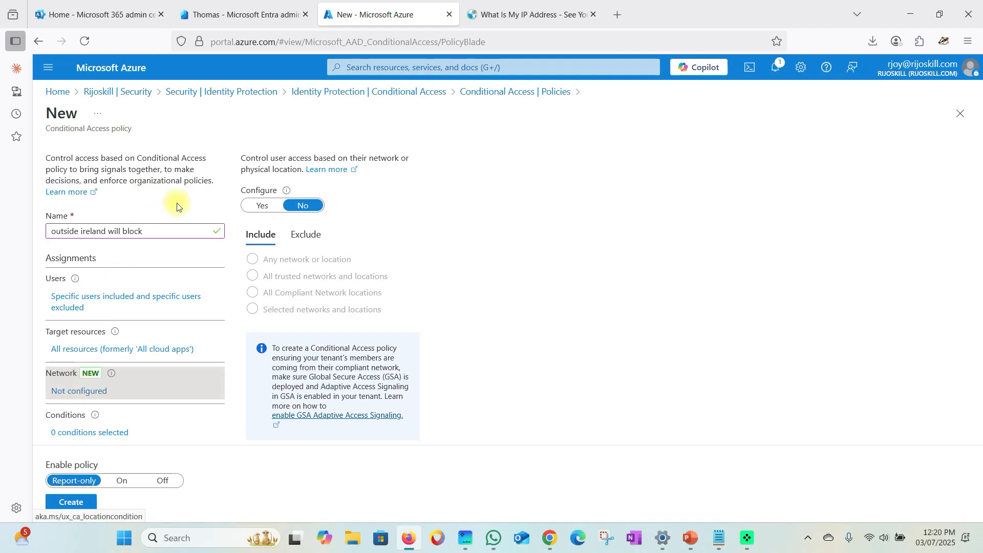
left_click(262, 205)
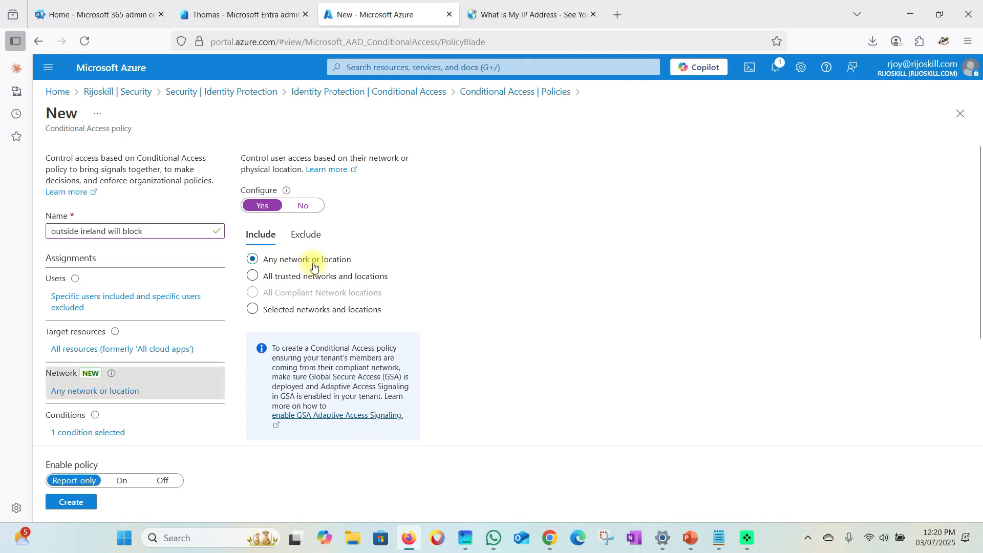
left_click(305, 234)
left_click(254, 312)
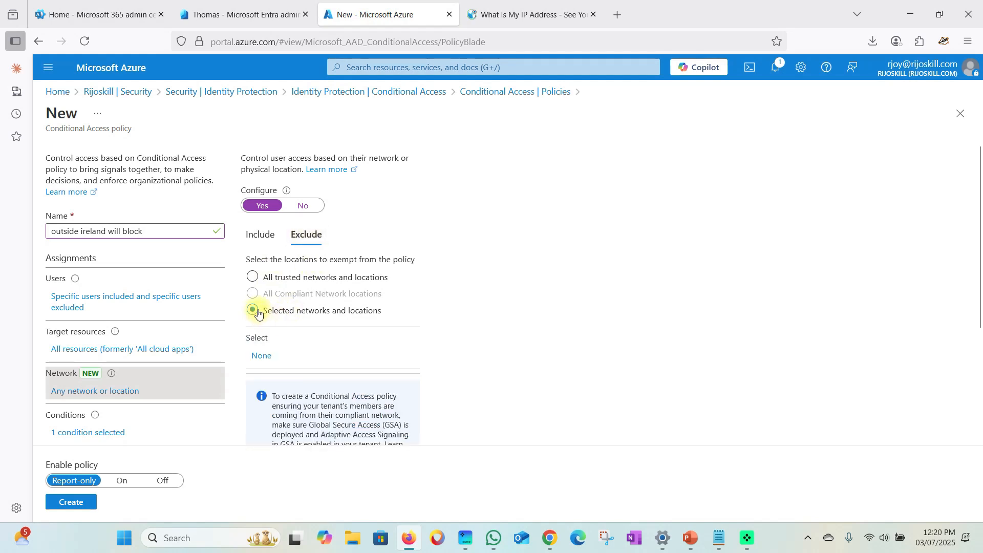
left_click(261, 355)
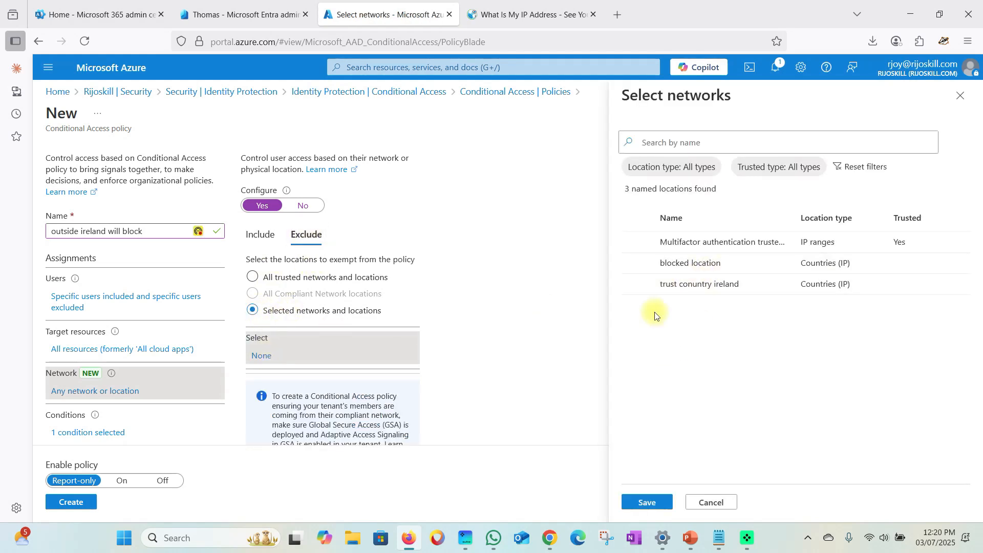
left_click(638, 285)
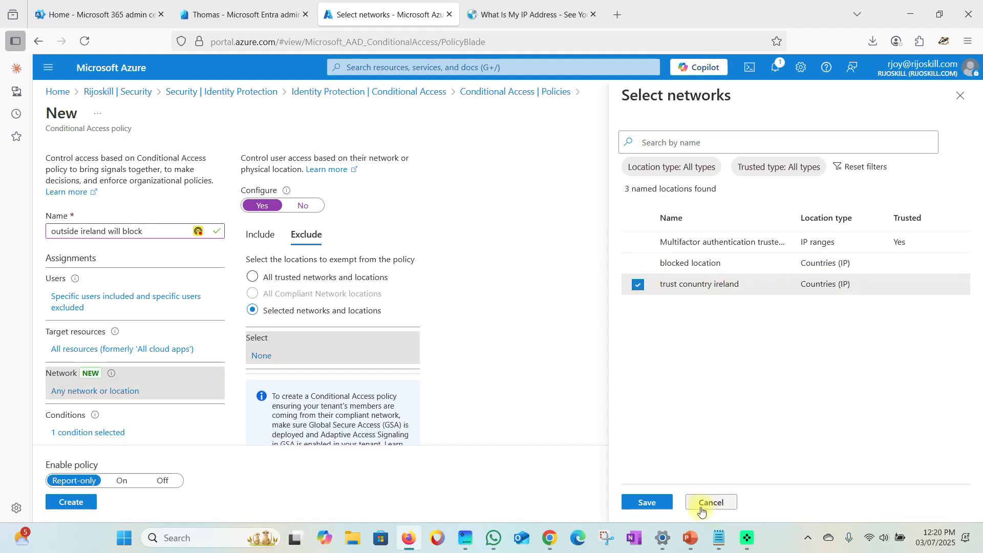
left_click(647, 502)
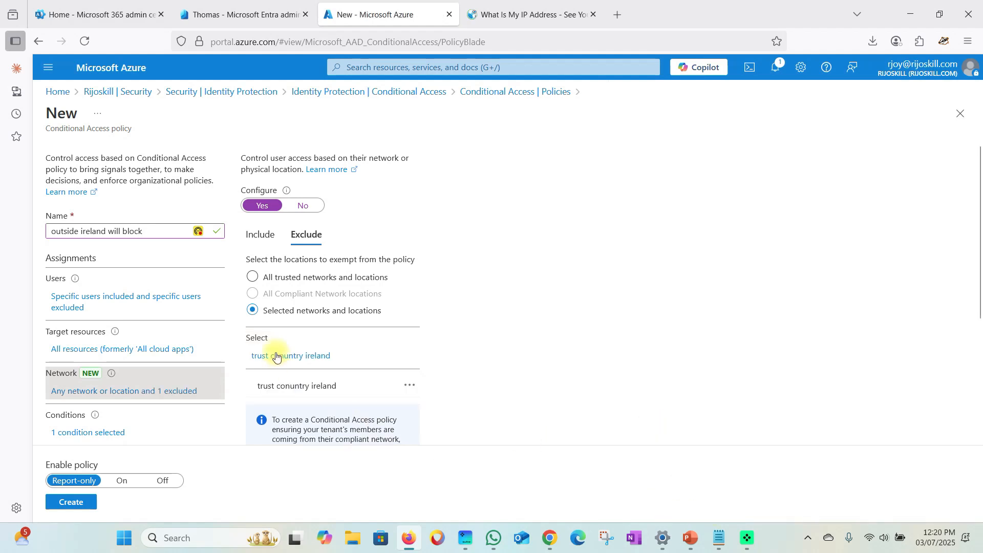
- Configure the policy's sign-in risk condition to apply to the High, Medium, Low and No risk levels
scroll(57, 409, "down", 2)
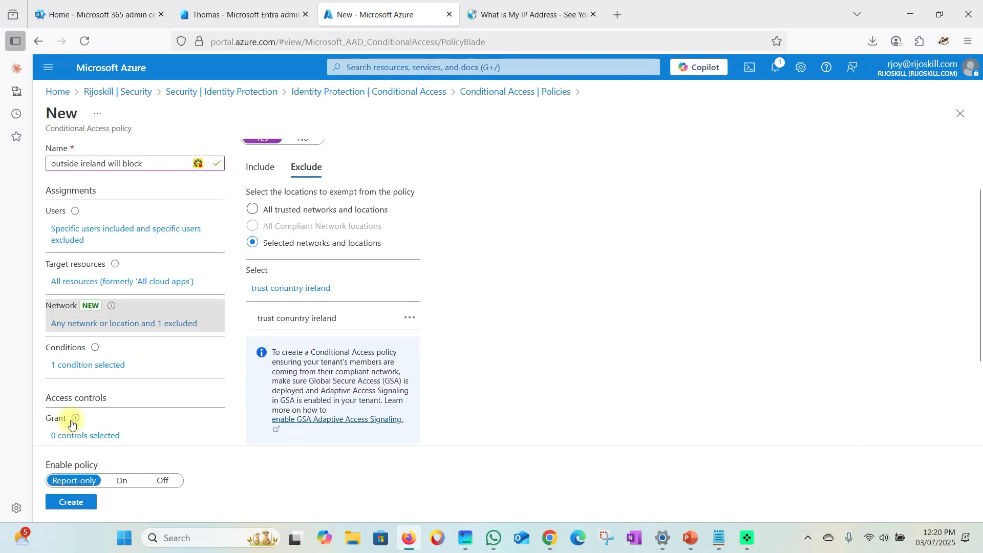
left_click(76, 364)
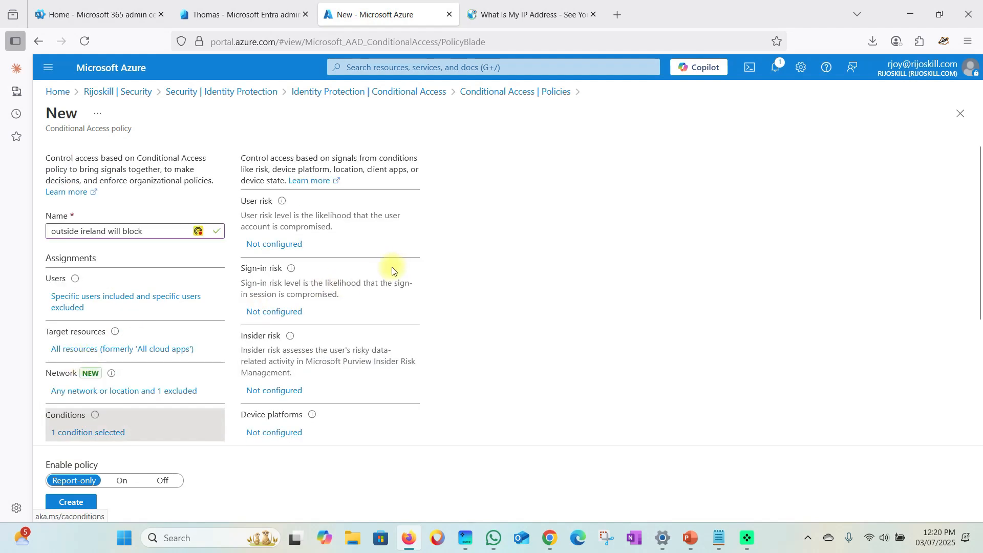
left_click(275, 309)
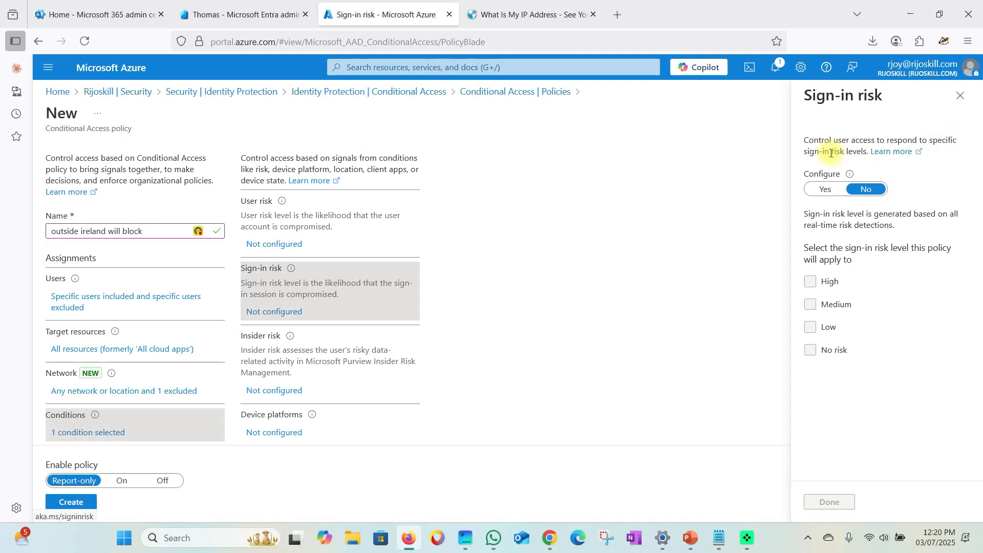
left_click(824, 190)
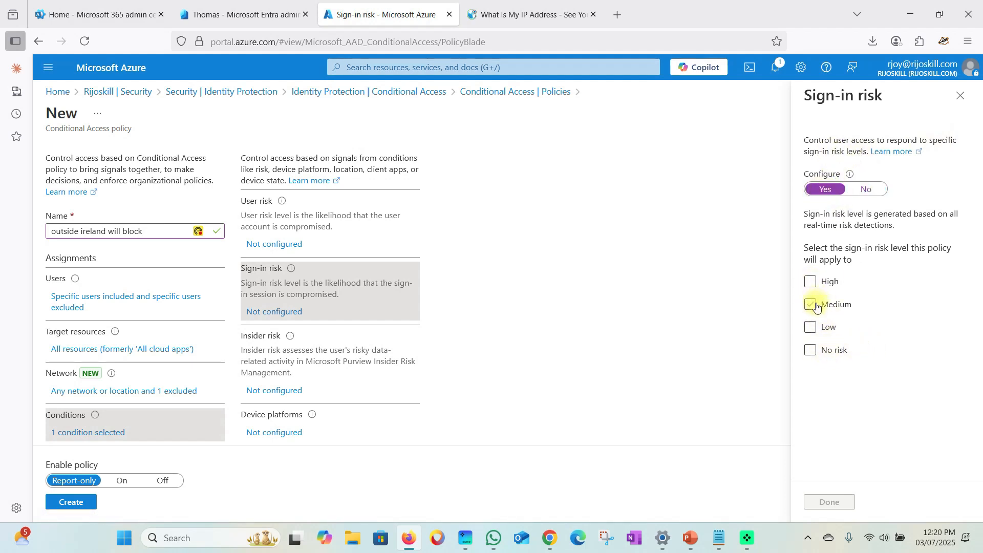
left_click(831, 350)
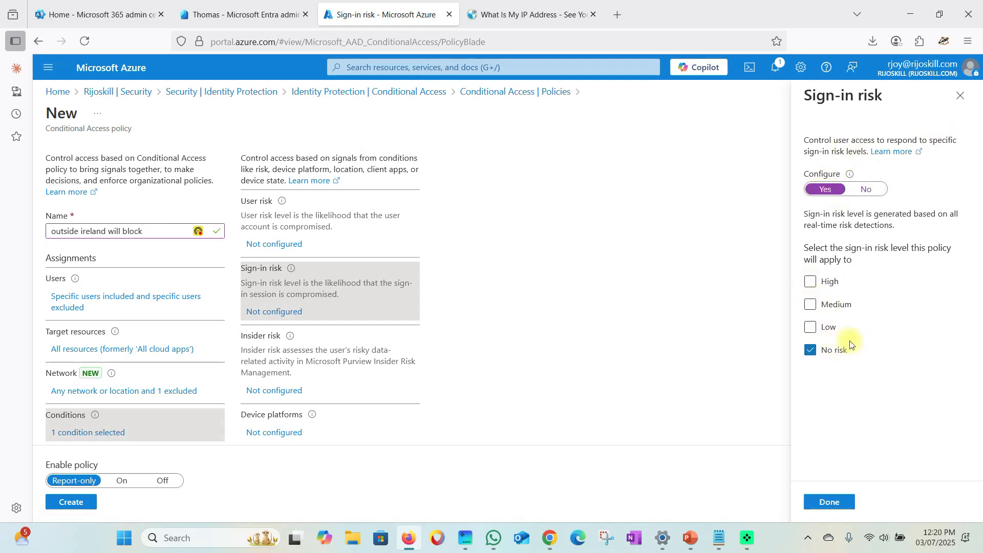
left_click(817, 330)
left_click(813, 283)
left_click(814, 306)
left_click(829, 503)
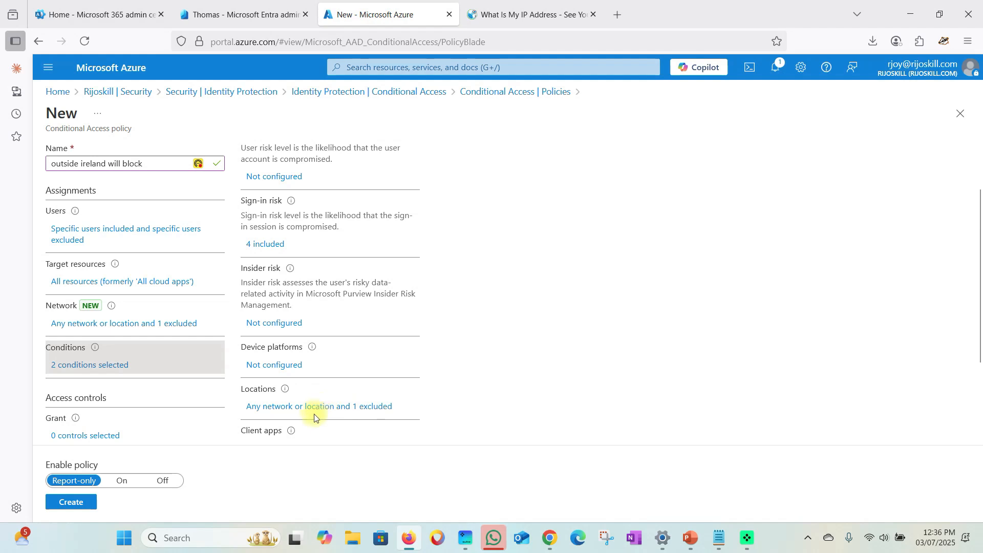
- Try the On and Off policy states, return to Report-only, and attempt to create the policy
scroll(127, 408, "down", 2)
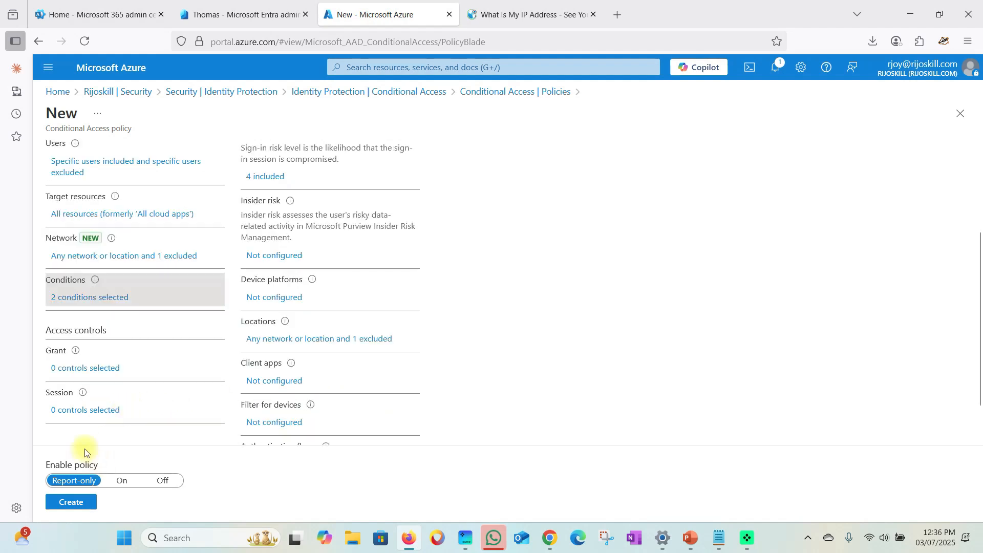
left_click(121, 481)
left_click(159, 480)
left_click(77, 481)
left_click(71, 503)
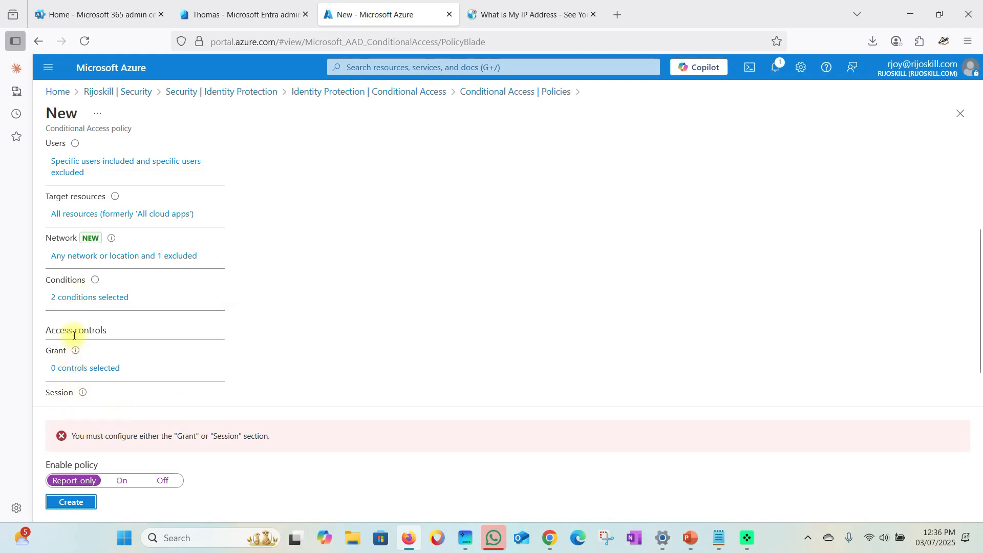
- Set the policy's grant control to Block access
left_click(85, 369)
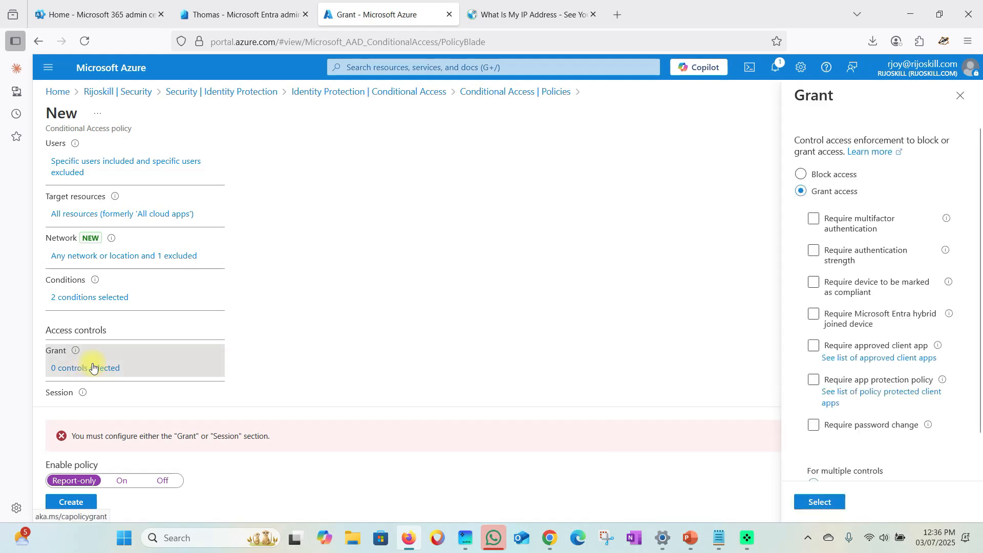
left_click(802, 175)
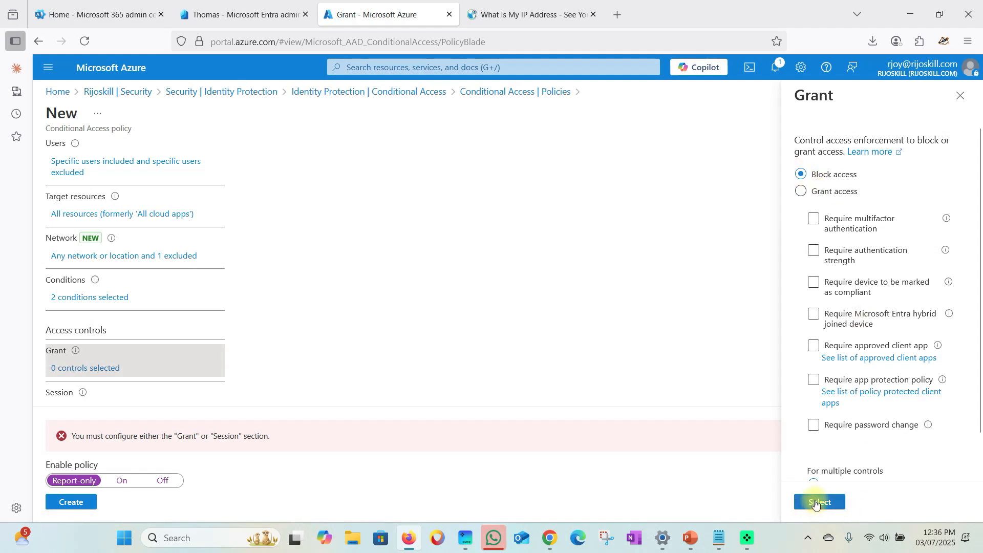
left_click(818, 502)
scroll(92, 333, "up", 2)
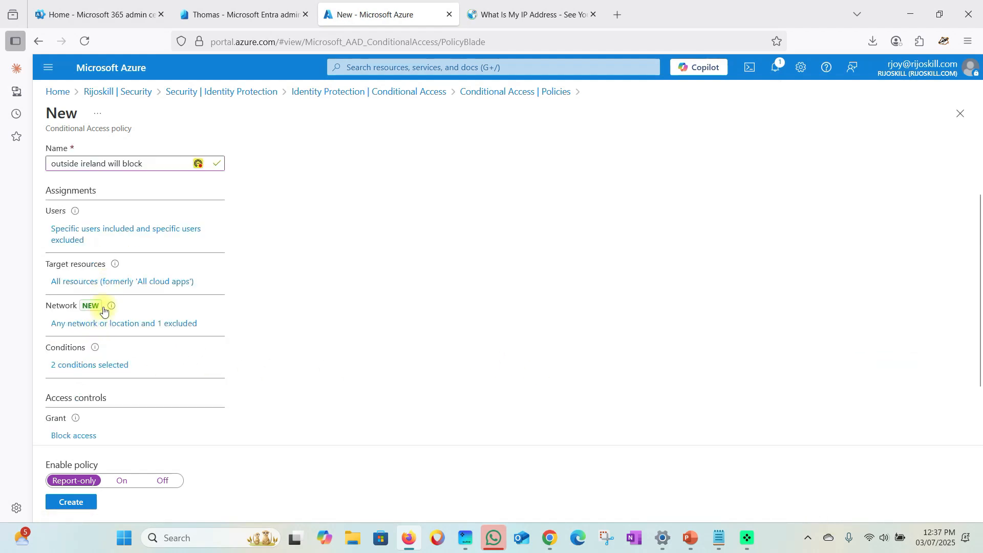
- Add the persistent browser session control to the policy and set it to Never persistent
scroll(101, 338, "down", 2)
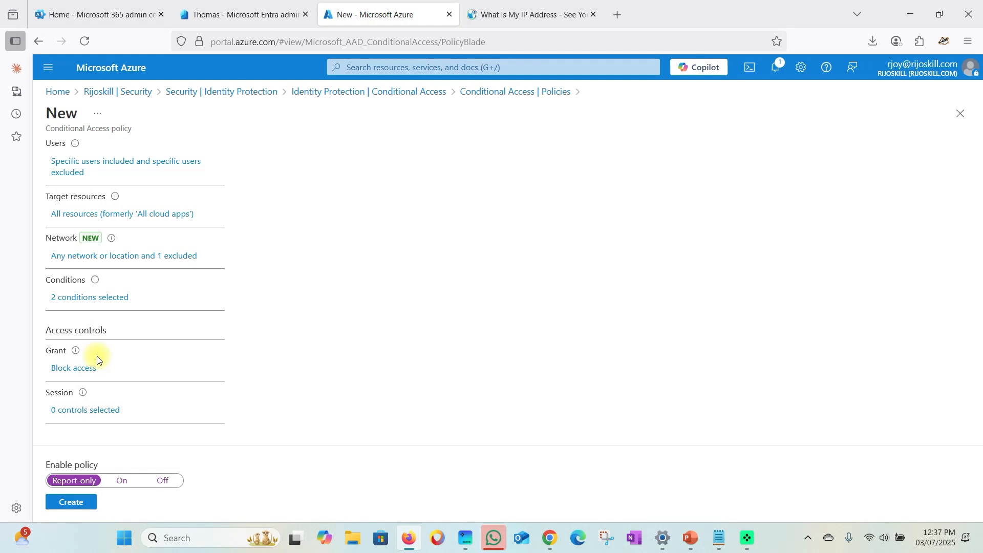
left_click(69, 411)
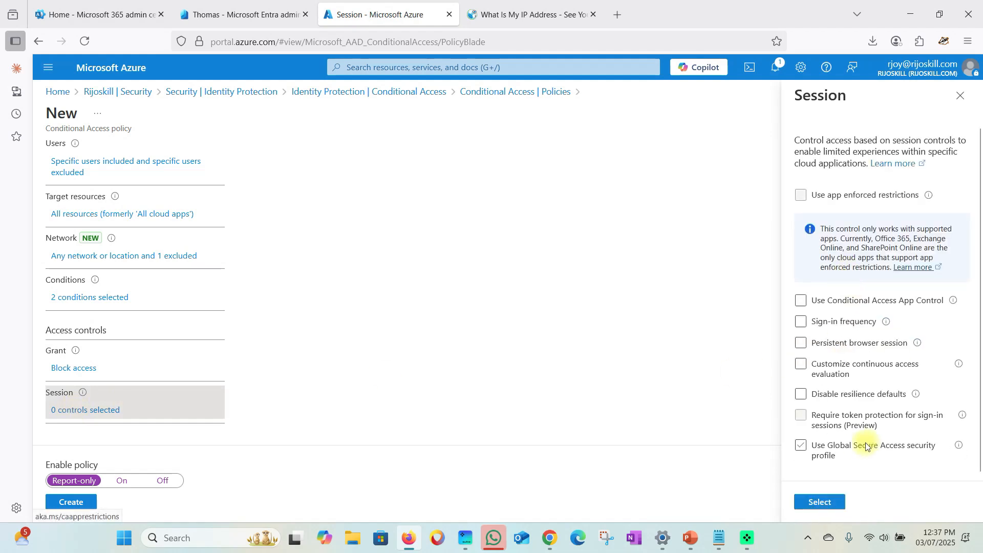
left_click(802, 445)
left_click(802, 343)
left_click(879, 381)
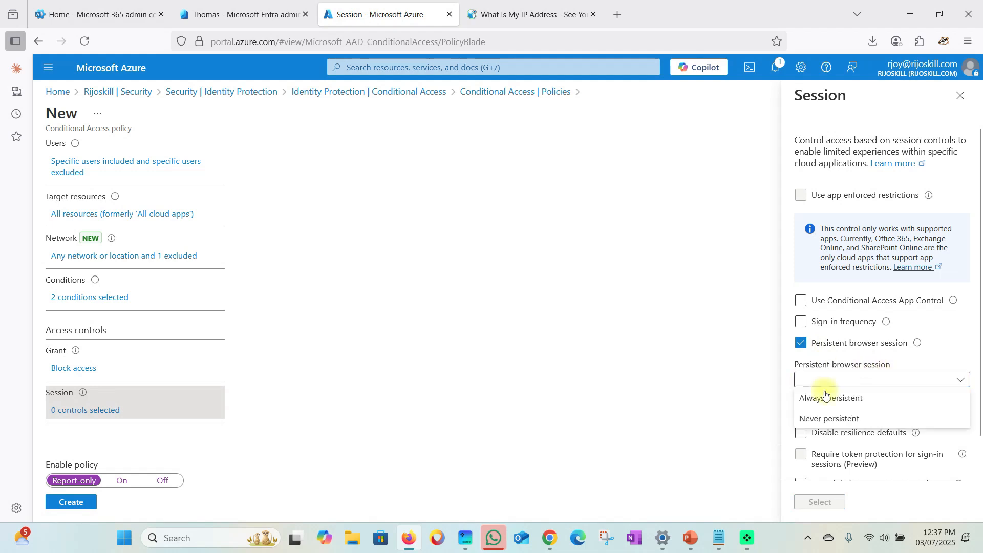
left_click(823, 413)
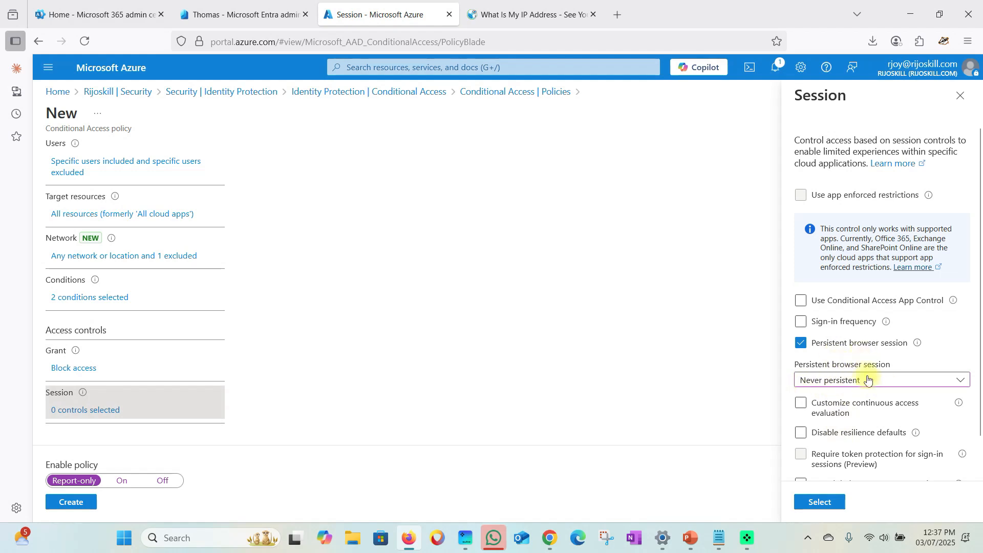
left_click(820, 502)
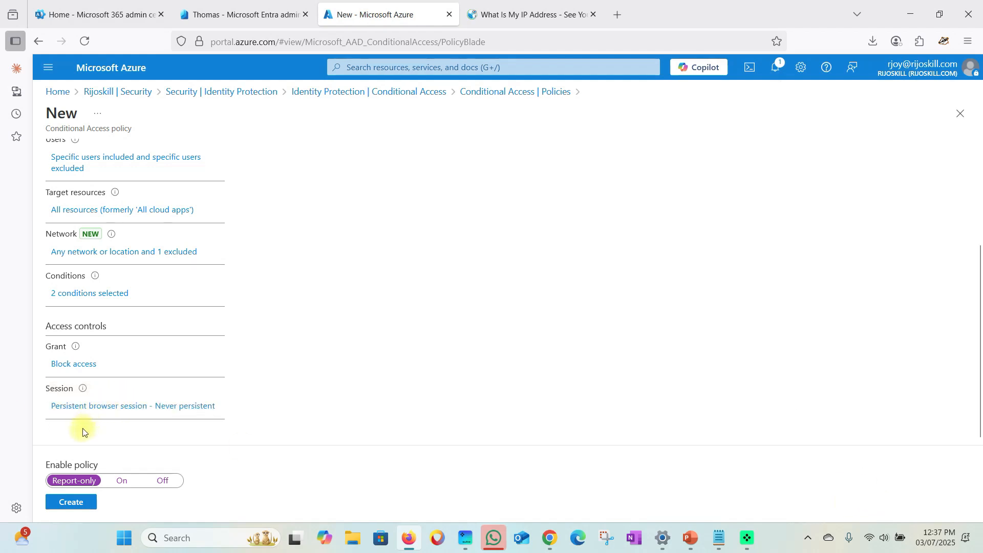
- Create the policy "outside ireland will block" in Report-only mode and refresh the policies list
left_click(70, 503)
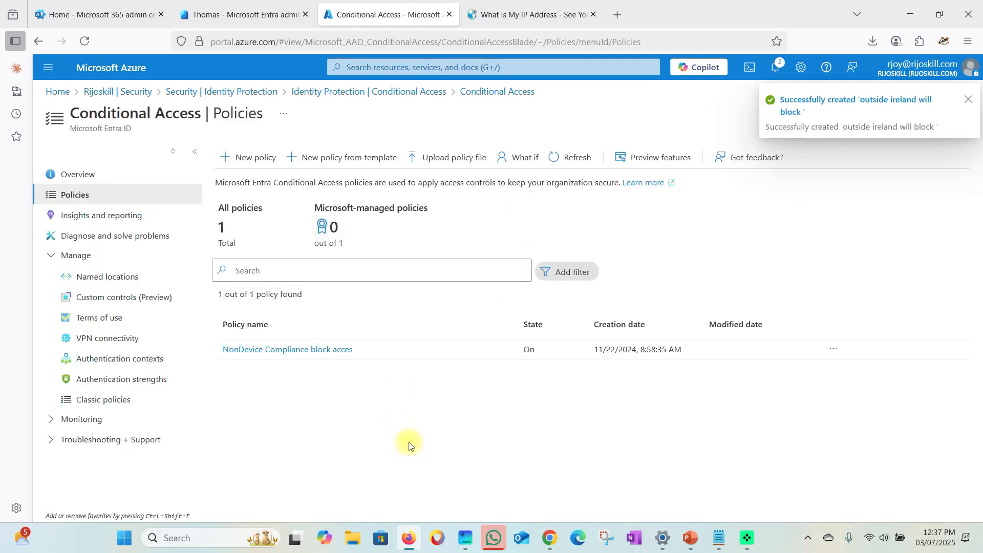
left_click(970, 102)
left_click(570, 157)
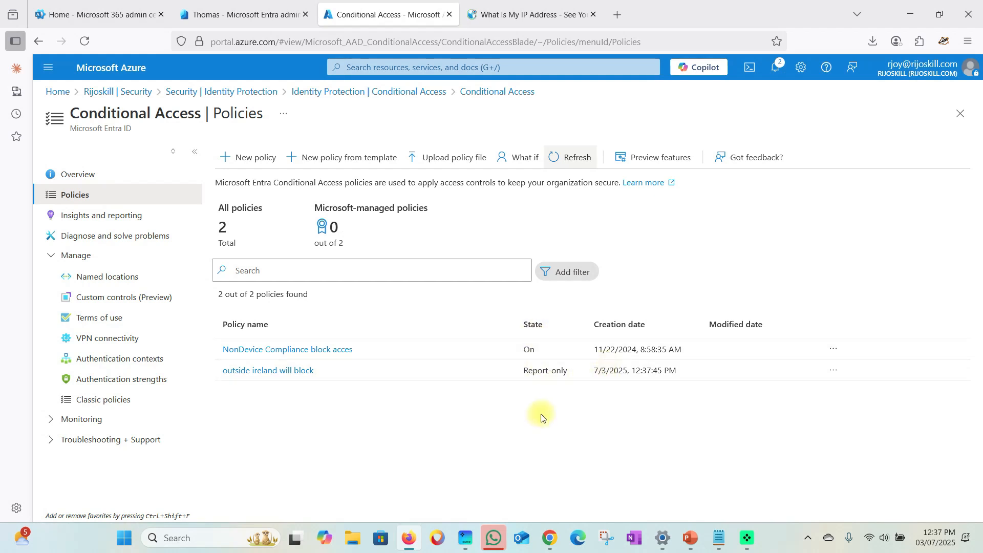
- Switch to the Microsoft Entra admin center, leave the test user's sign-in logs, and open Identity Protection's Conditional Access policies
left_click(237, 9)
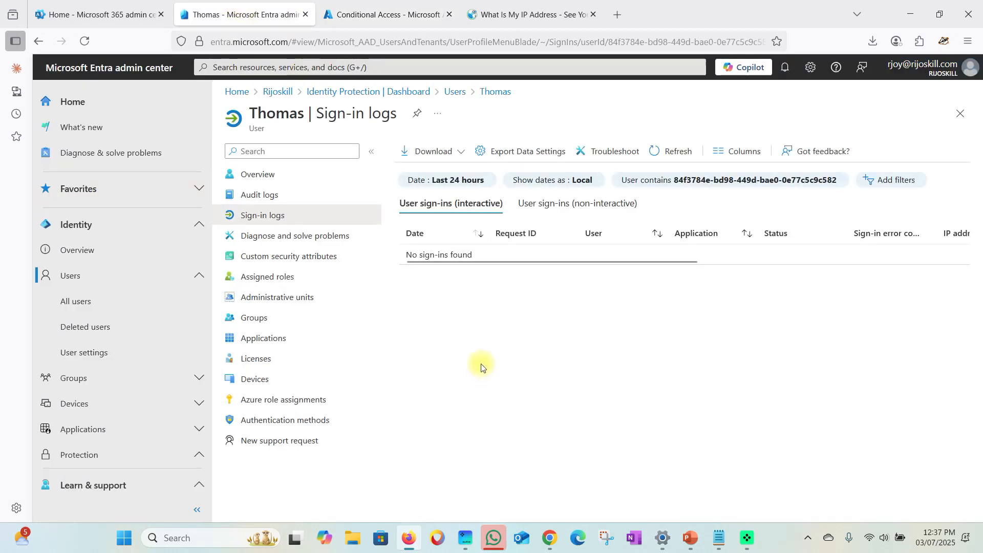
left_click(961, 113)
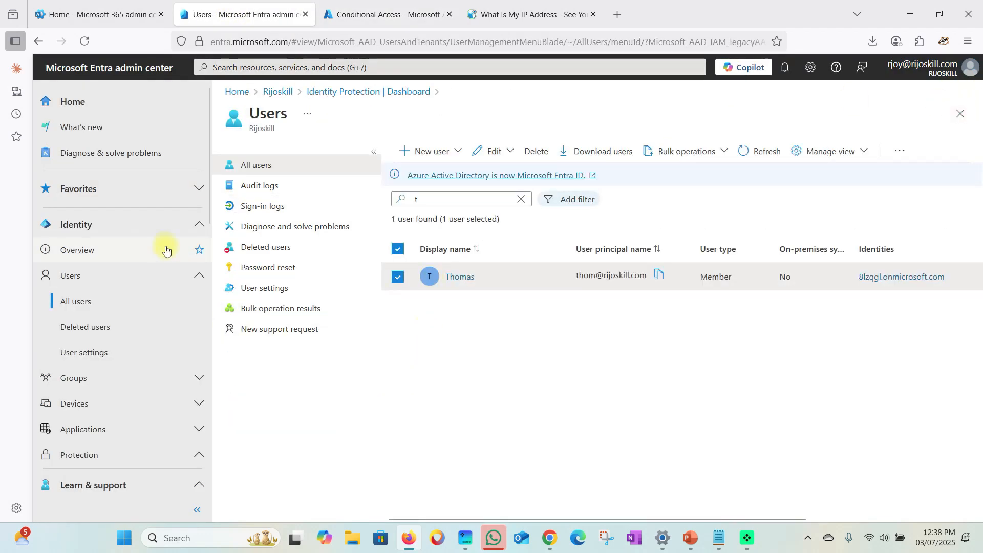
left_click(962, 119)
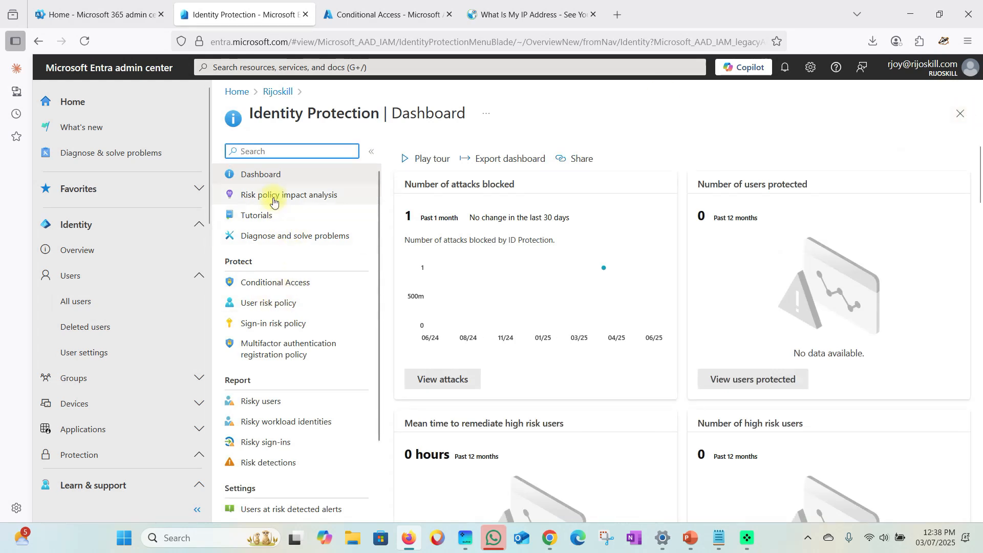
left_click(271, 290)
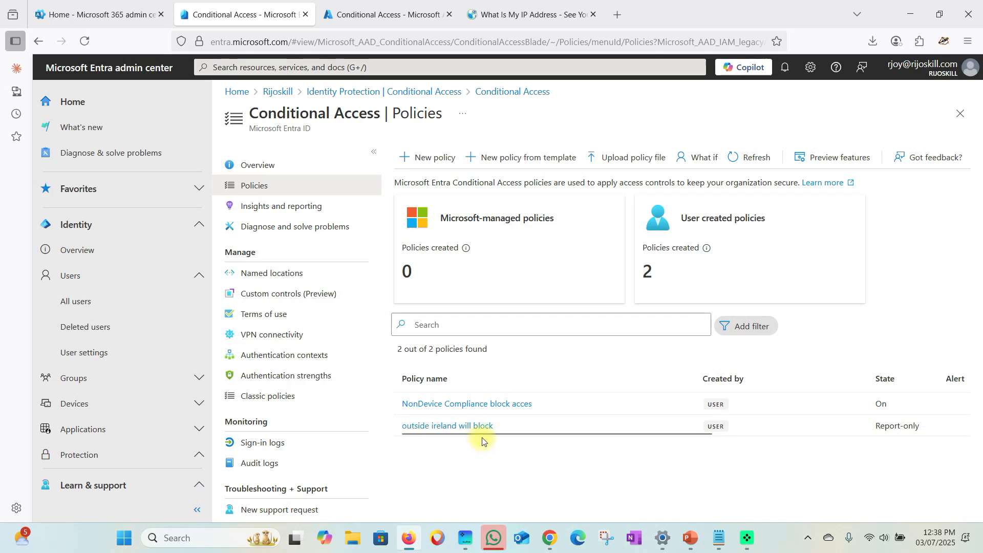
- Examine the Conditional Access sign-in logs for users, status, IP address, location and Conditional Access result
left_click(261, 442)
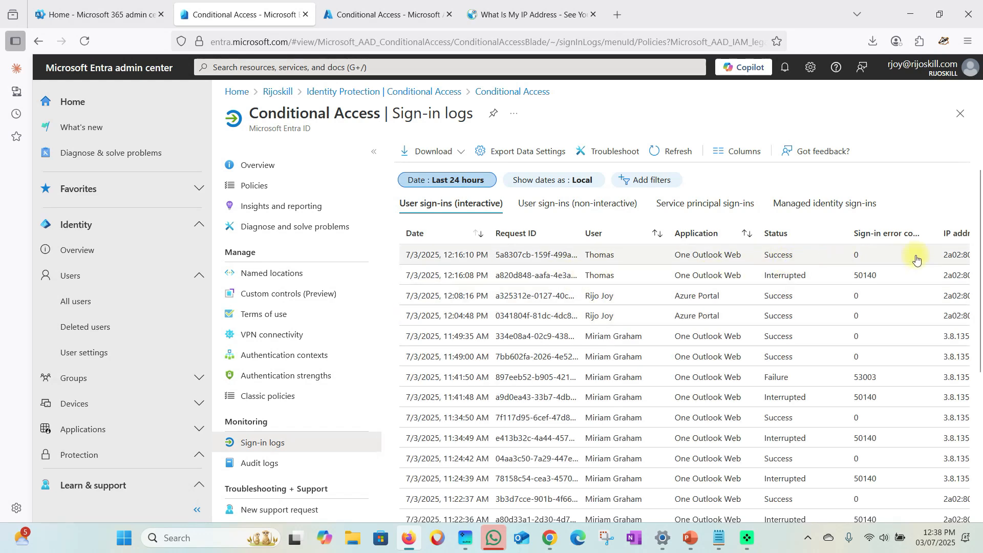
scroll(681, 461, "down", 3)
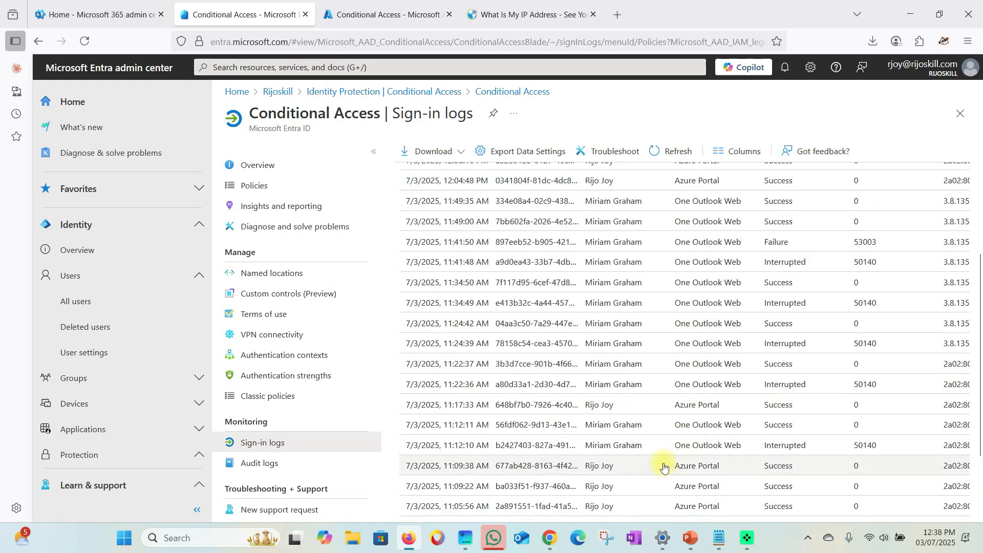
scroll(664, 468, "up", 3)
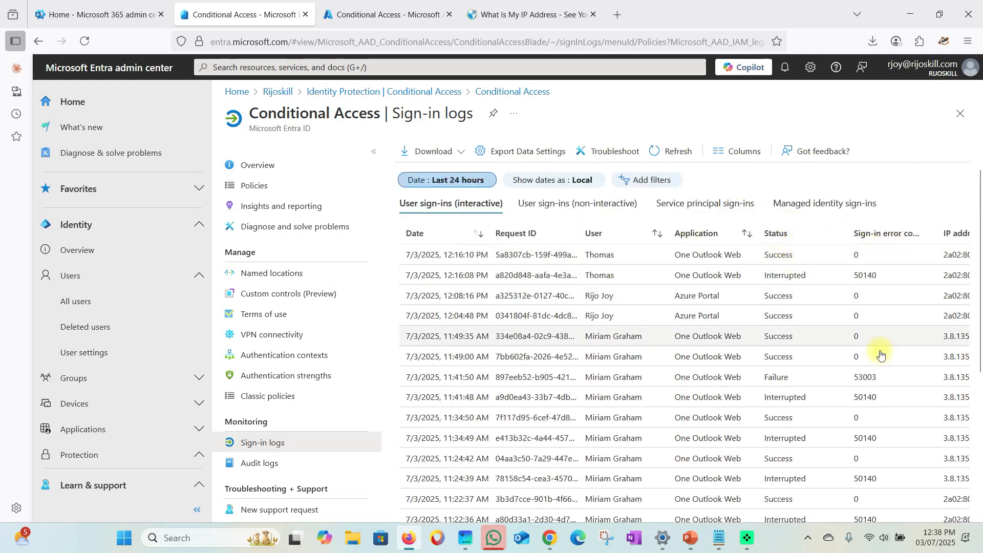
scroll(922, 461, "down", 5)
left_click_drag(693, 500, 958, 499)
left_click_drag(980, 461, 979, 317)
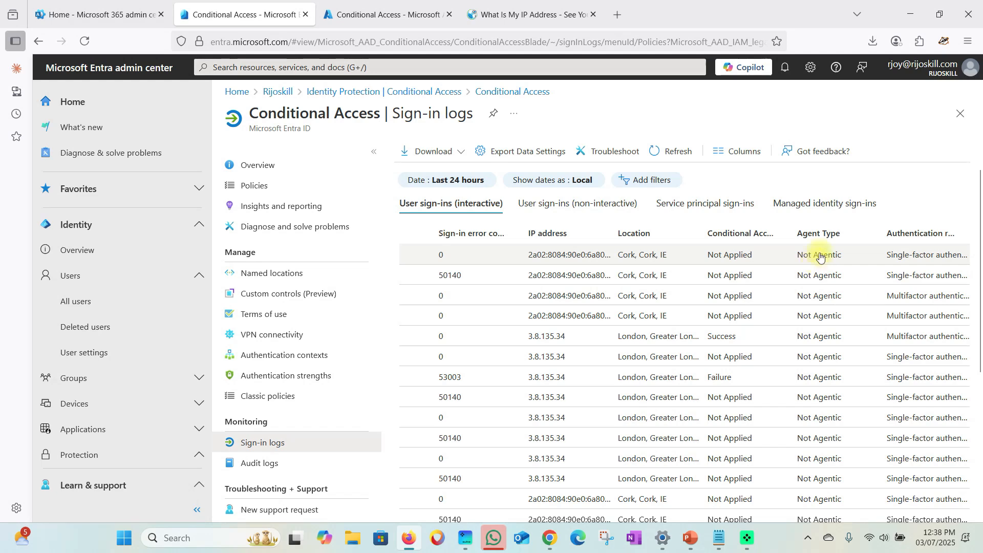
scroll(748, 476, "down", 10)
left_click_drag(747, 499, 630, 499)
scroll(714, 348, "up", 10)
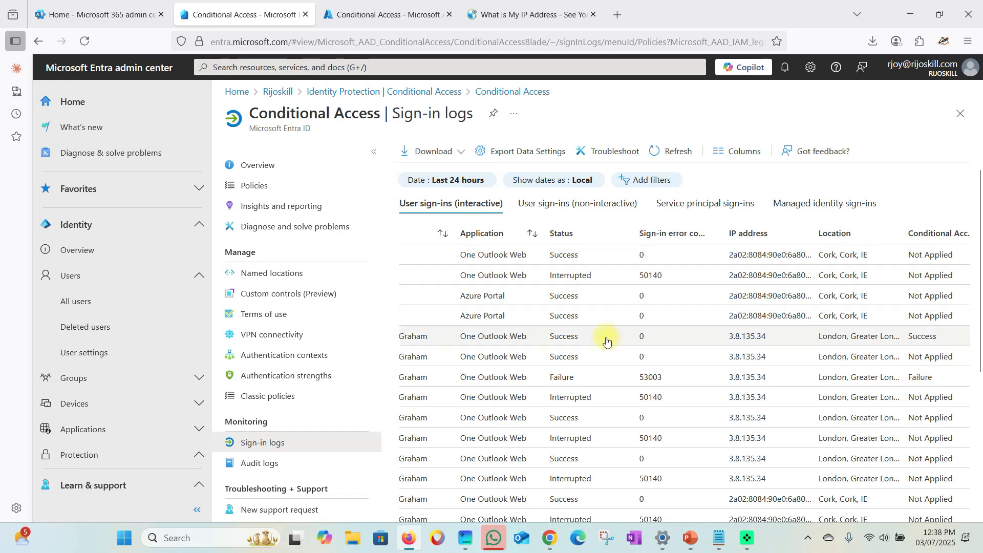
- Switch to Norton, turn on Secure VPN, and close the Norton window
left_click(807, 538)
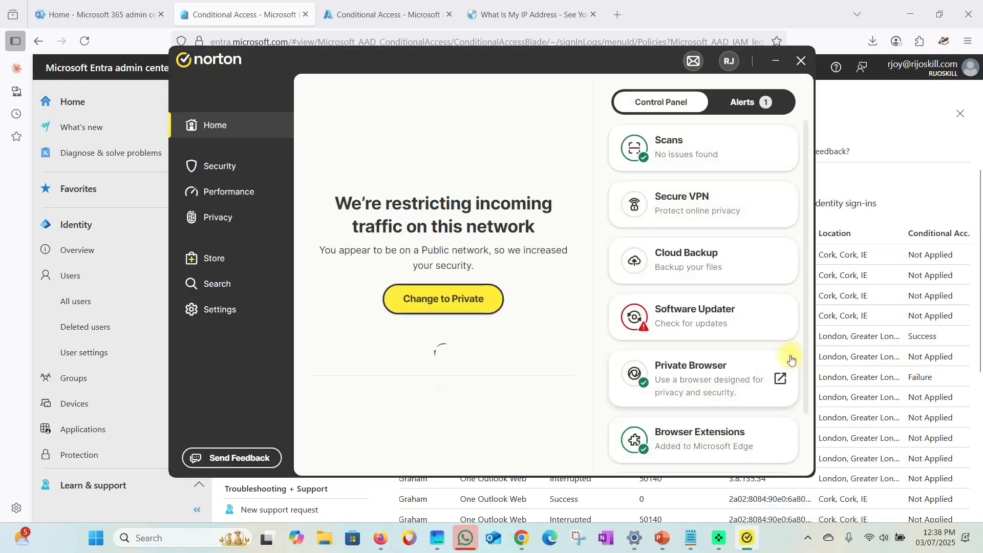
left_click(706, 211)
left_click(791, 200)
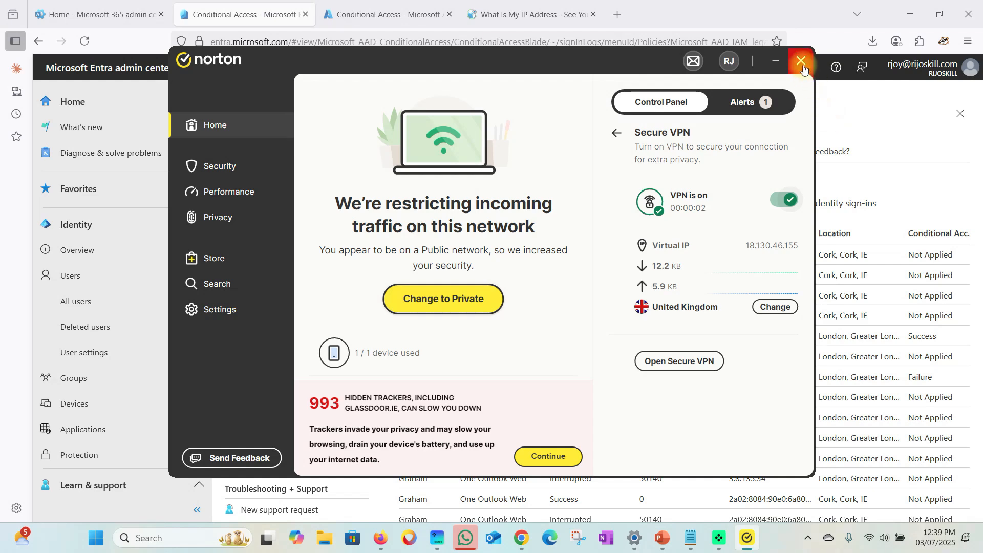
left_click(801, 61)
- Search the web for "what is my IP" and check the current public IP address and location on whatismyipaddress.com
left_click(619, 15)
left_click(591, 40)
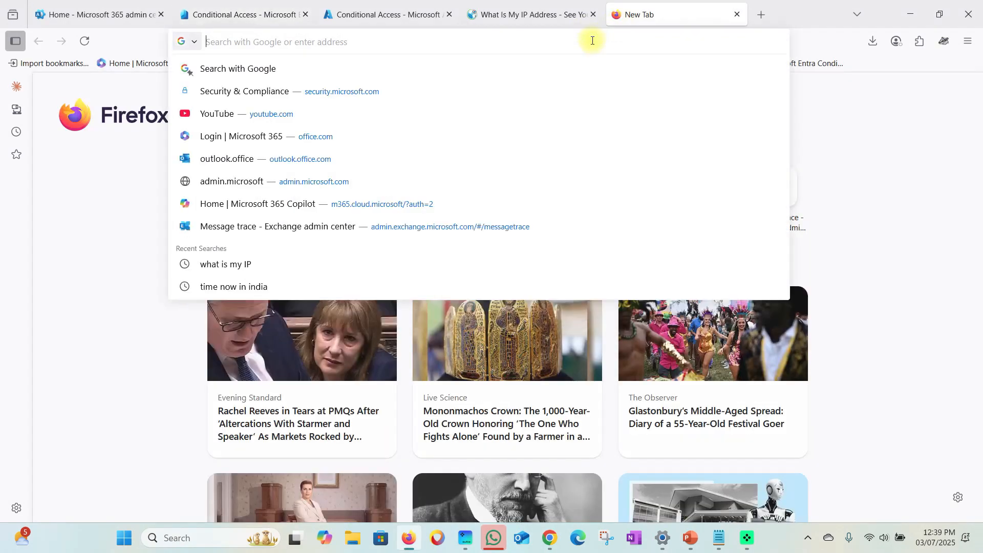
type("wh")
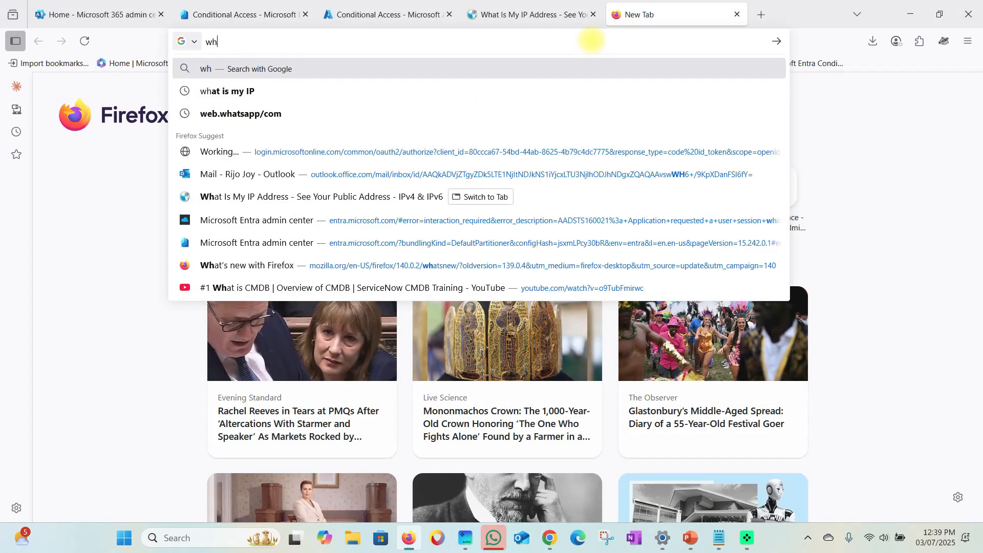
left_click(235, 92)
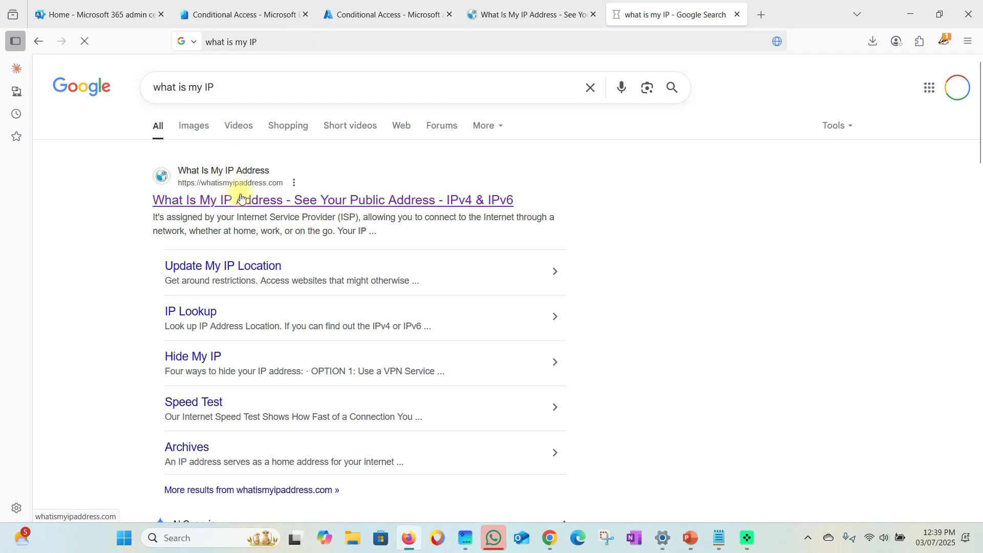
left_click(240, 198)
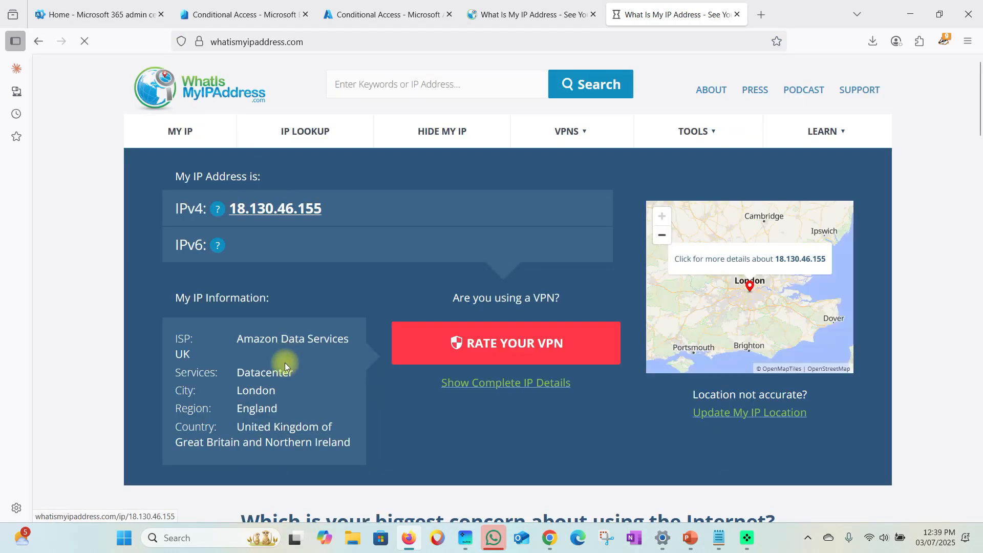
scroll(285, 363, "down", 2)
left_click_drag(237, 304, 303, 341)
scroll(299, 347, "up", 2)
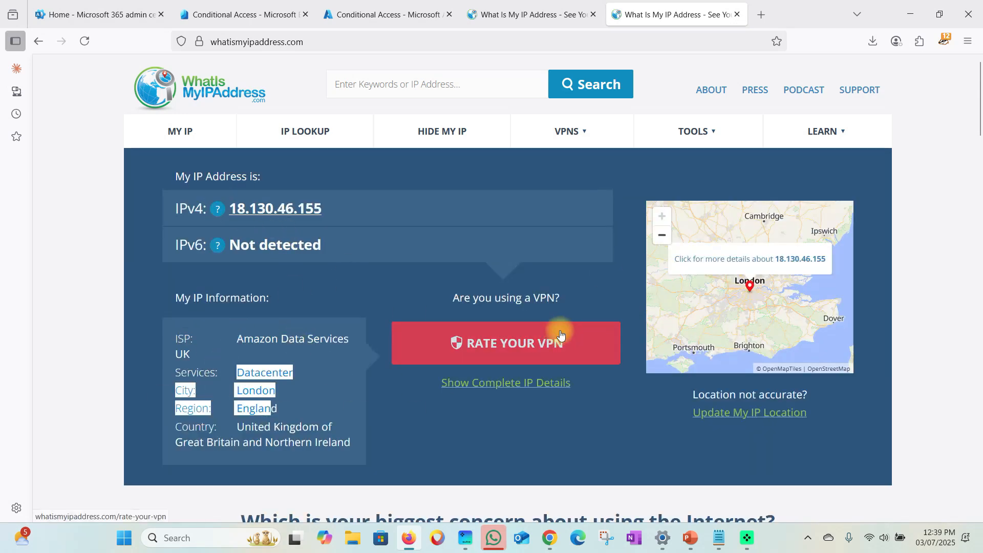
- Switch to the incognito Chrome window, accept Outlook's privacy notice, reload the mailbox, and sign the test user out
left_click(550, 538)
left_click(571, 508)
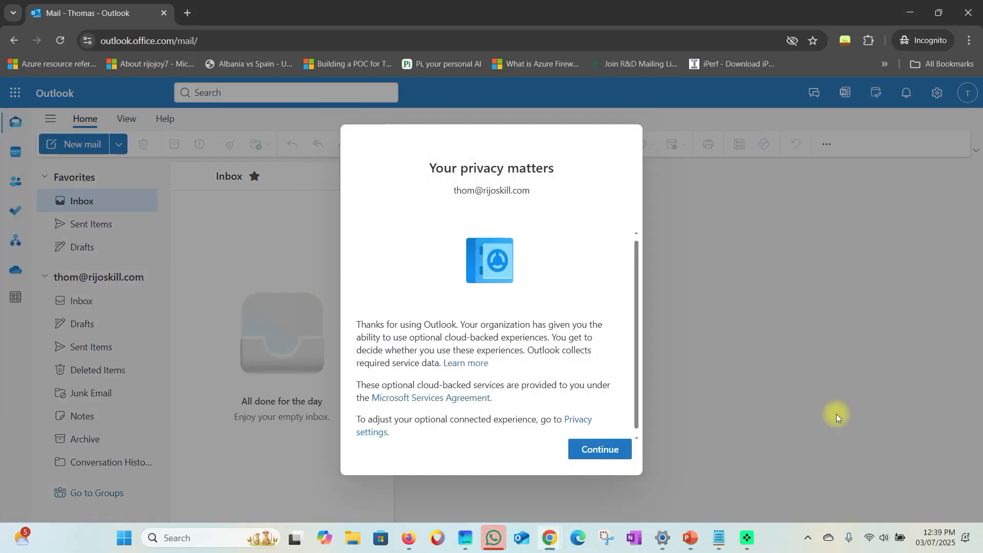
left_click(612, 451)
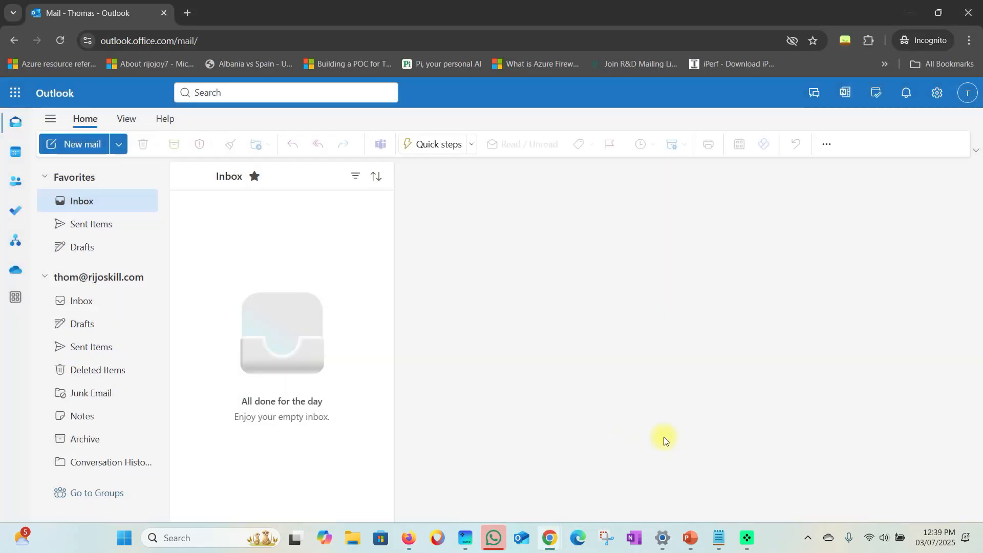
left_click(57, 42)
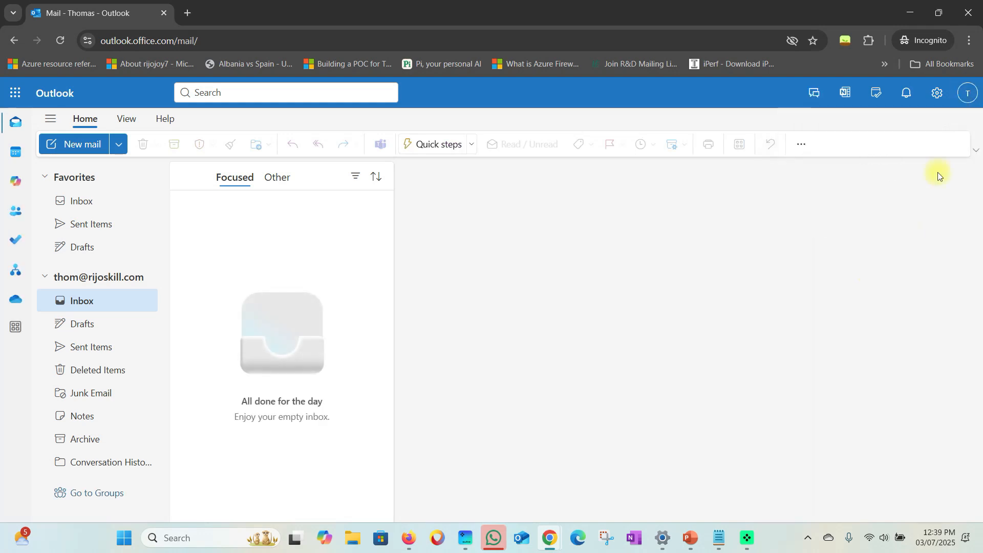
left_click(966, 96)
left_click(958, 127)
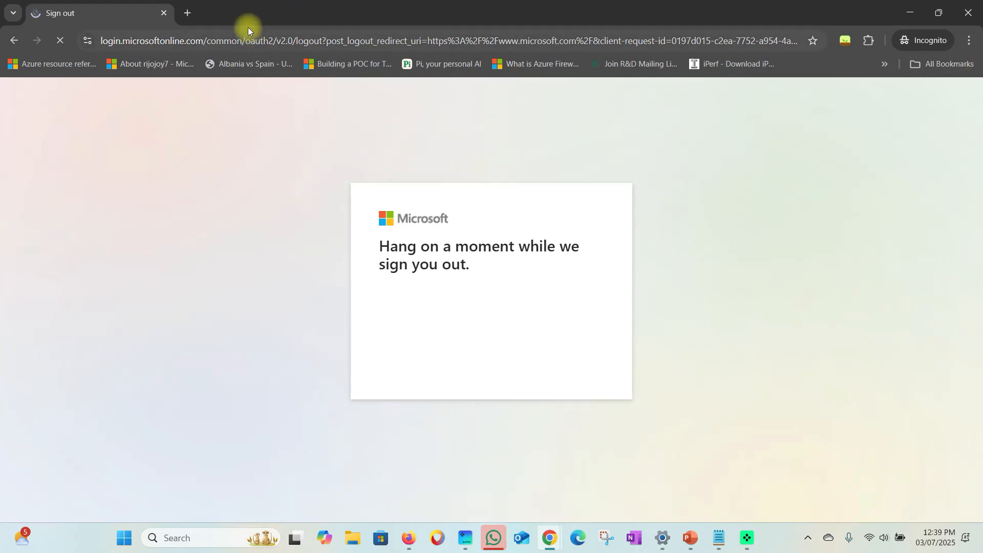
- Open Outlook on the web in a new incognito tab and sign in as the test user with the account password
left_click(187, 13)
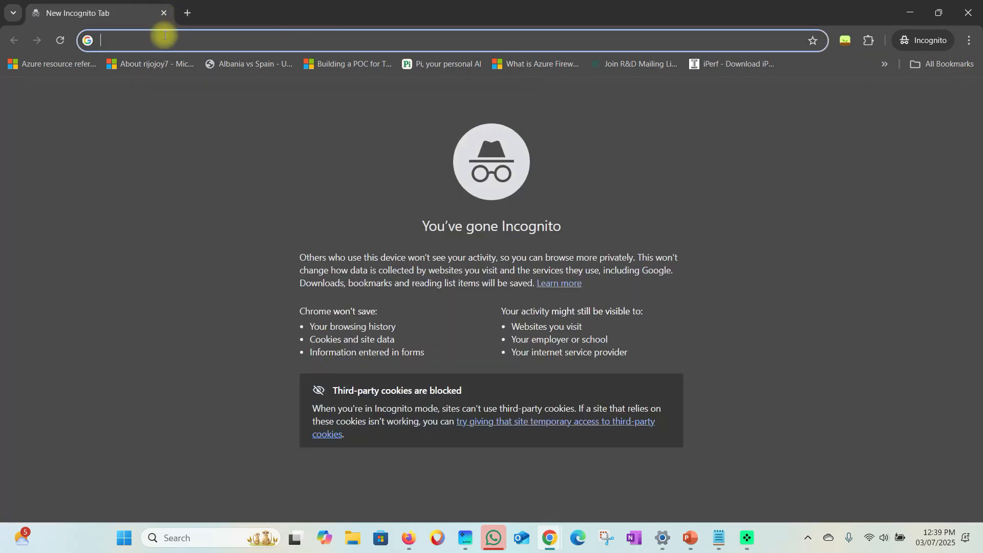
type("ou")
key("Return")
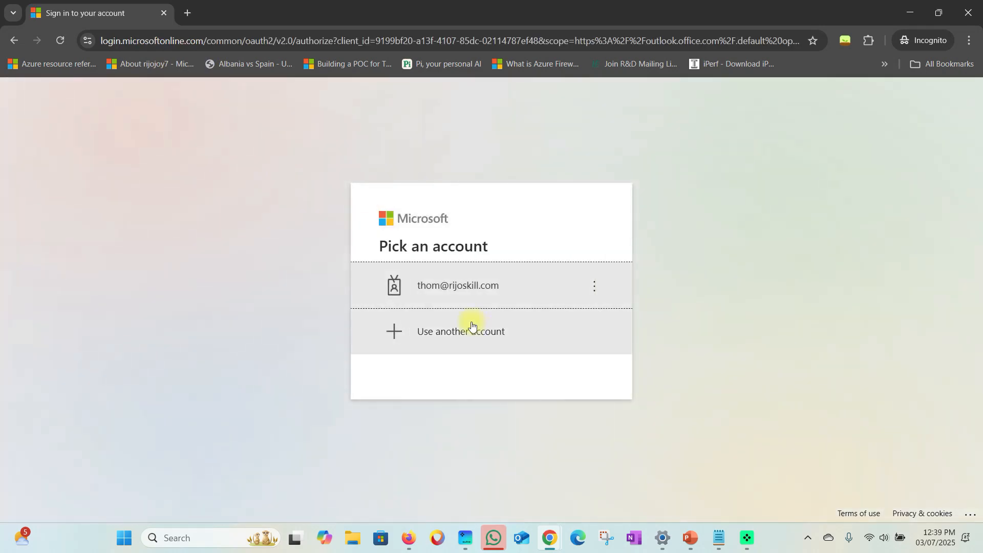
left_click(450, 288)
left_click(420, 295)
key("ctrl+v")
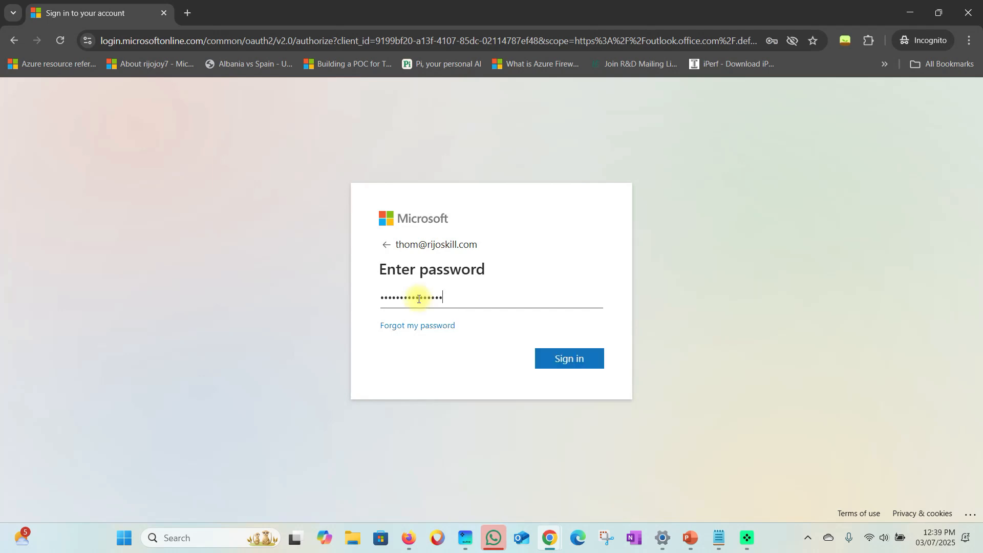
left_click(579, 354)
left_click(570, 367)
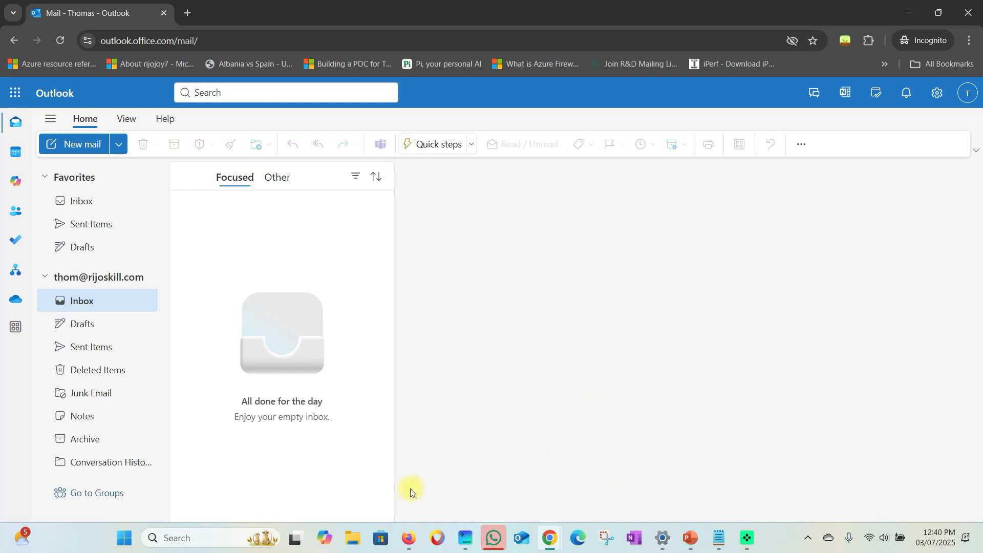
- Switch to the Azure portal in Firefox, open the Conditional Access sign-in logs, and widen the Location column to examine the test user's latest sign-in
left_click(408, 538)
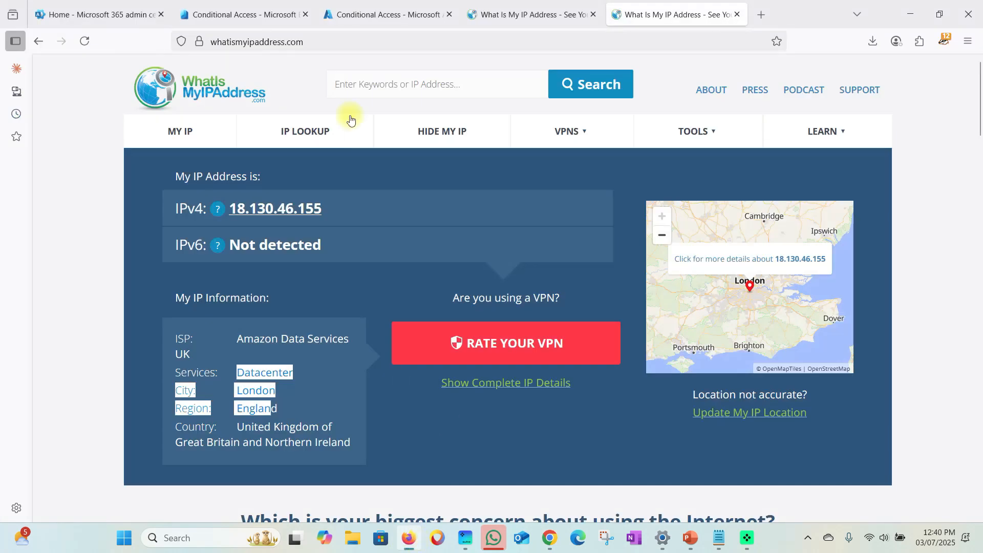
left_click(412, 15)
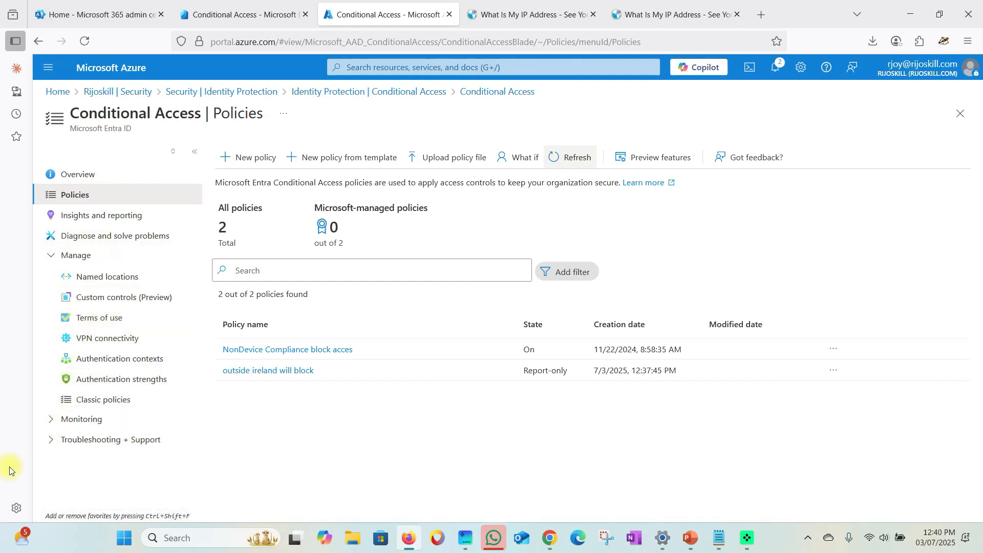
left_click(52, 423)
left_click(87, 441)
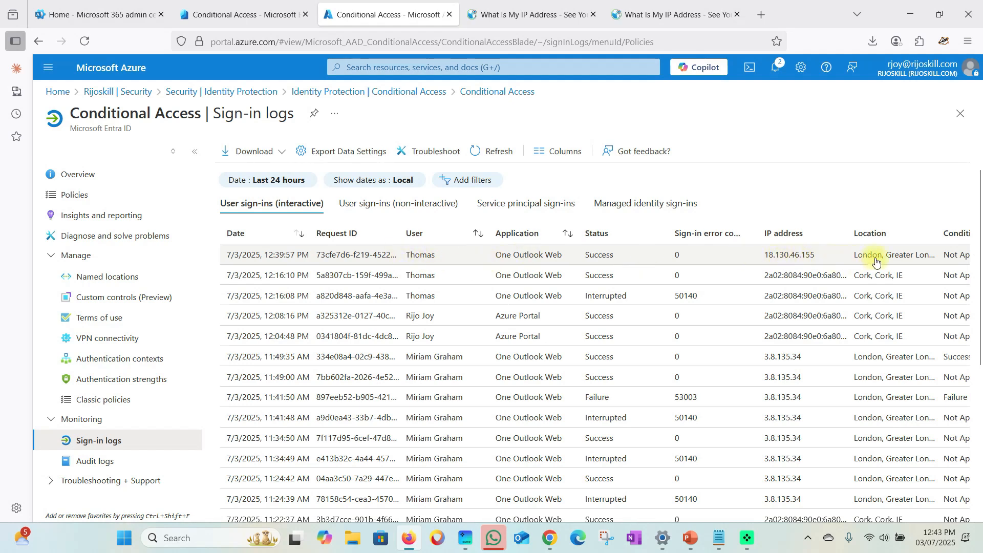
left_click_drag(937, 225, 960, 225)
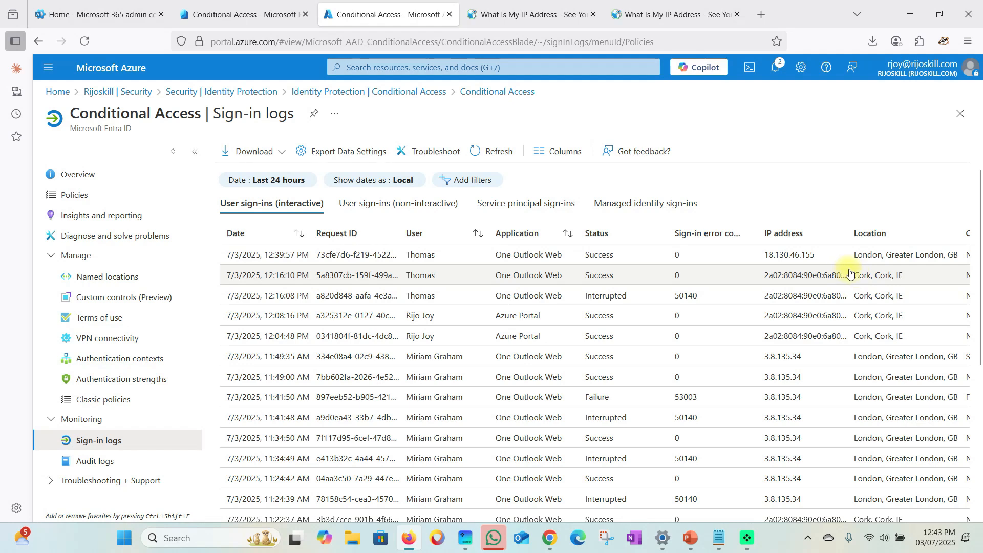
- Open the "outside ireland will block" policy, check its policy impact for the last 24 hours, and close the impact view
left_click(78, 174)
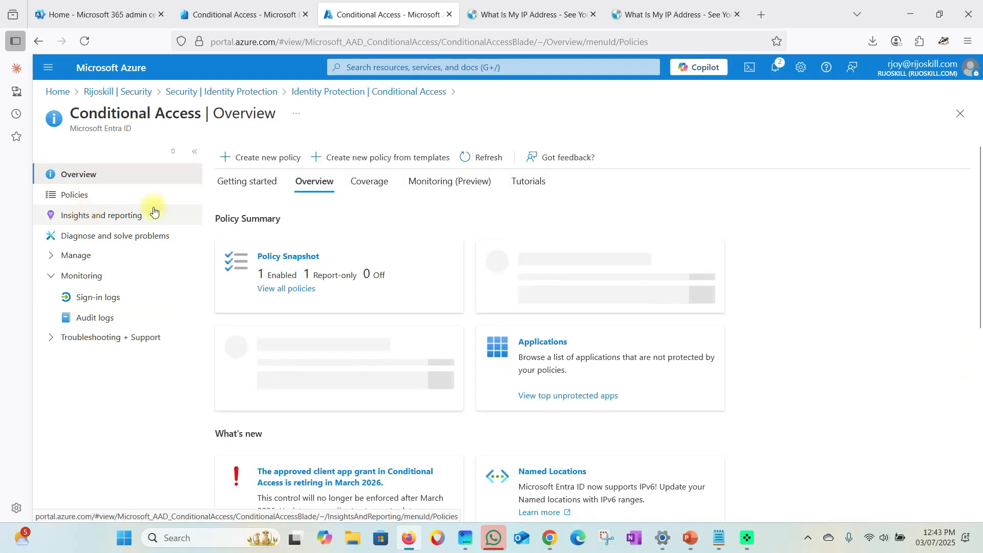
left_click(75, 195)
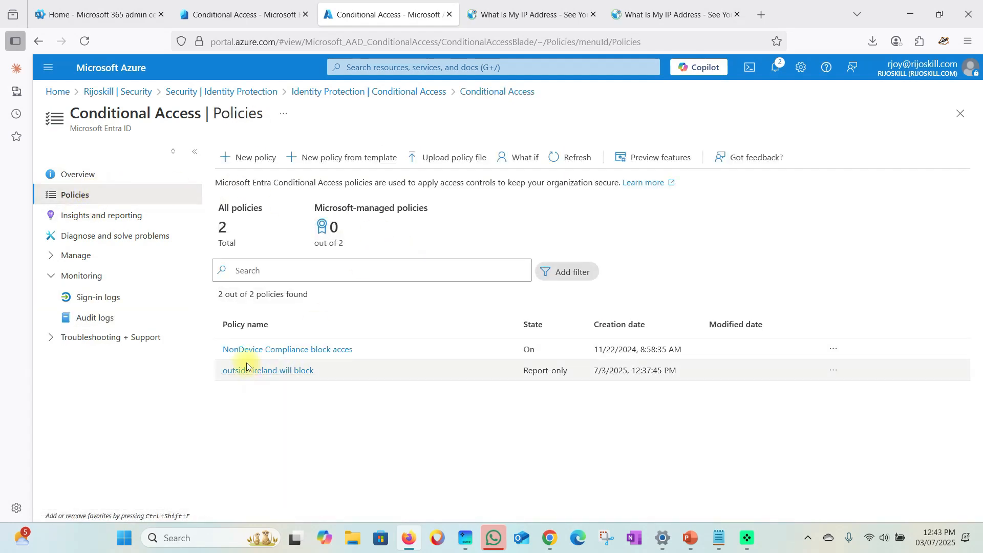
left_click(263, 372)
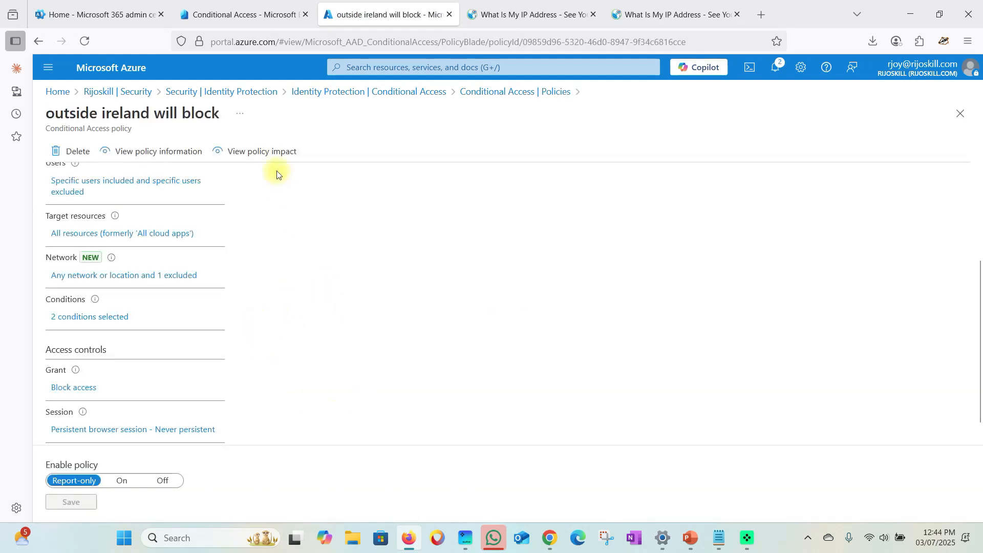
left_click(271, 154)
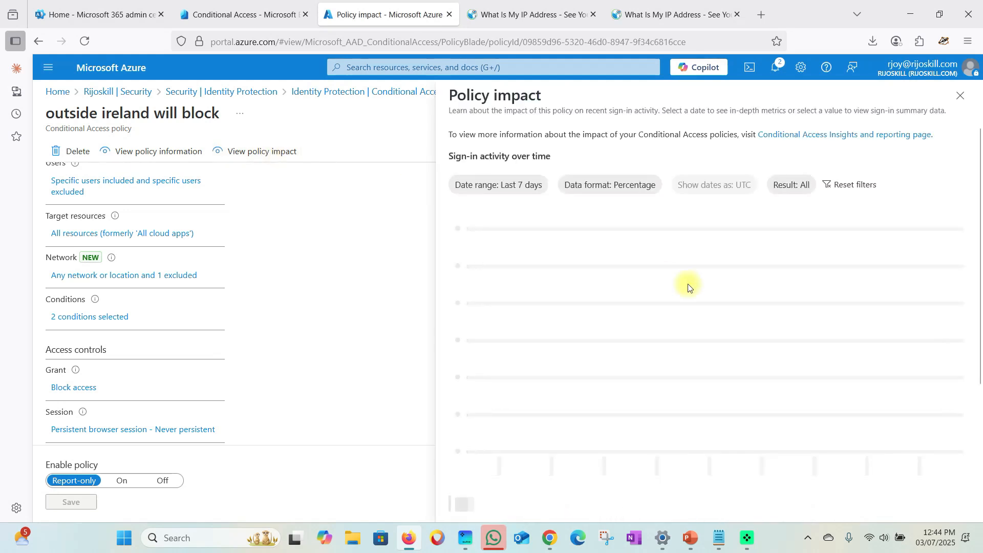
left_click(527, 187)
left_click(485, 301)
left_click(481, 353)
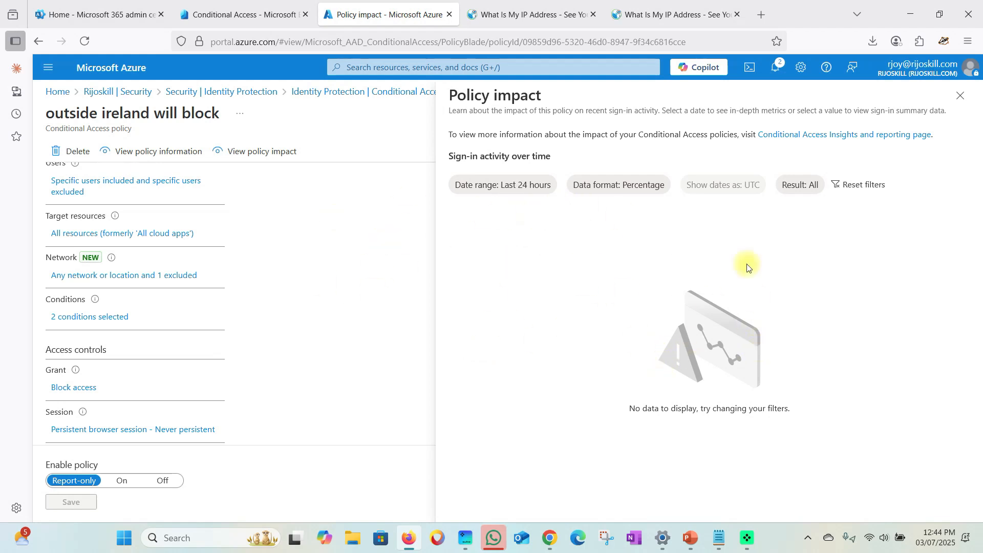
left_click(961, 96)
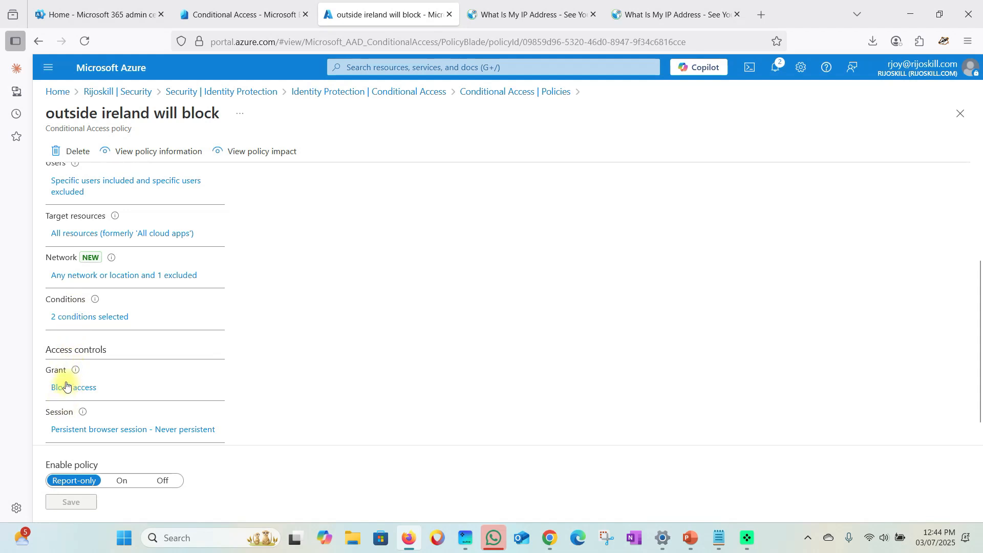
- Change the "outside ireland will block" policy from Report-only to On, save it, and refresh the policy list
left_click(121, 483)
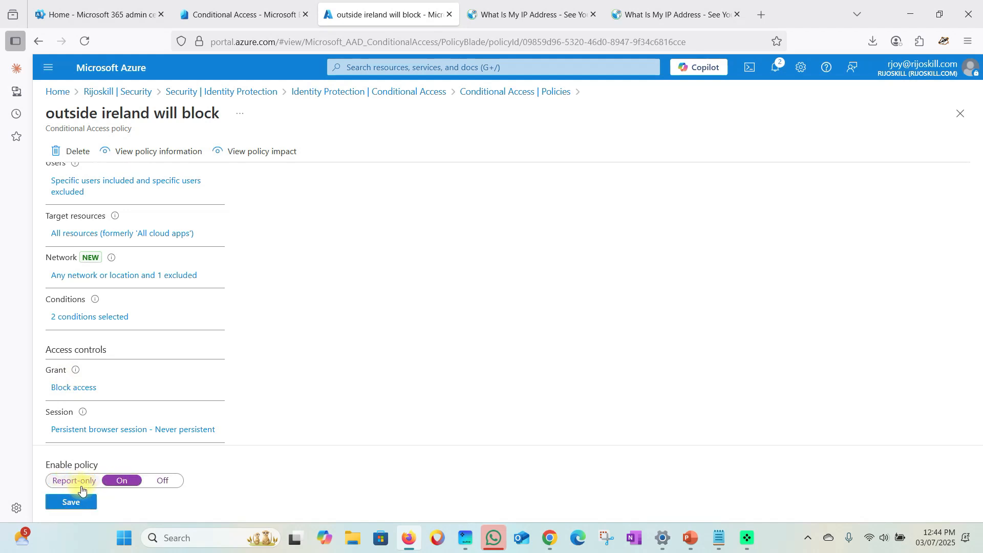
left_click(75, 502)
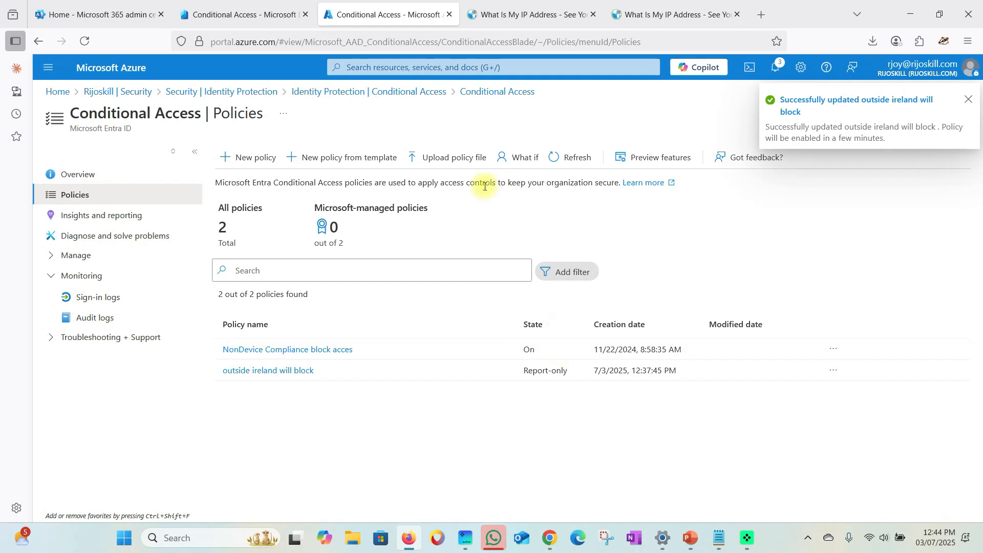
left_click(584, 158)
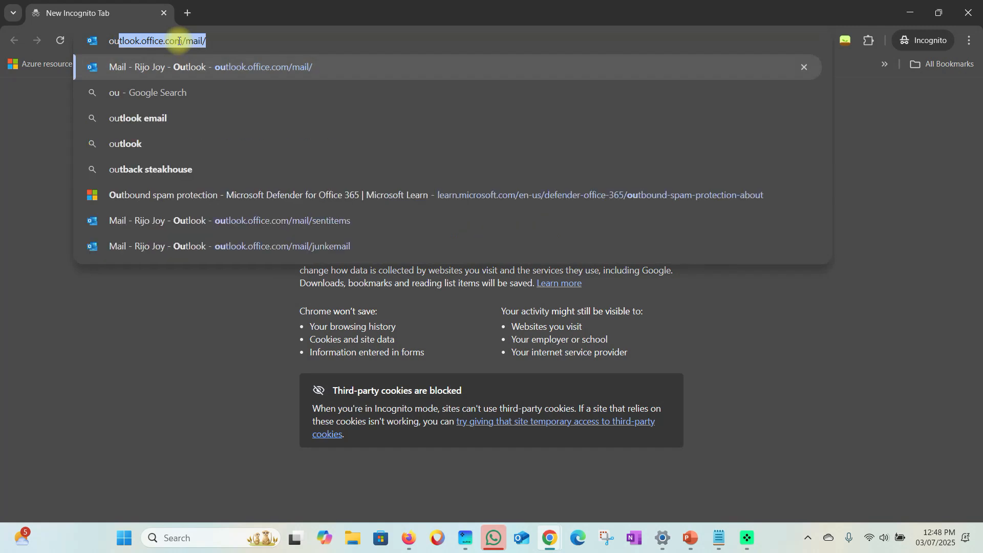
- Open outlook.office.com/mail/ in incognito Chrome, sign in as the test user with the account password, and read the resulting page
key("Return")
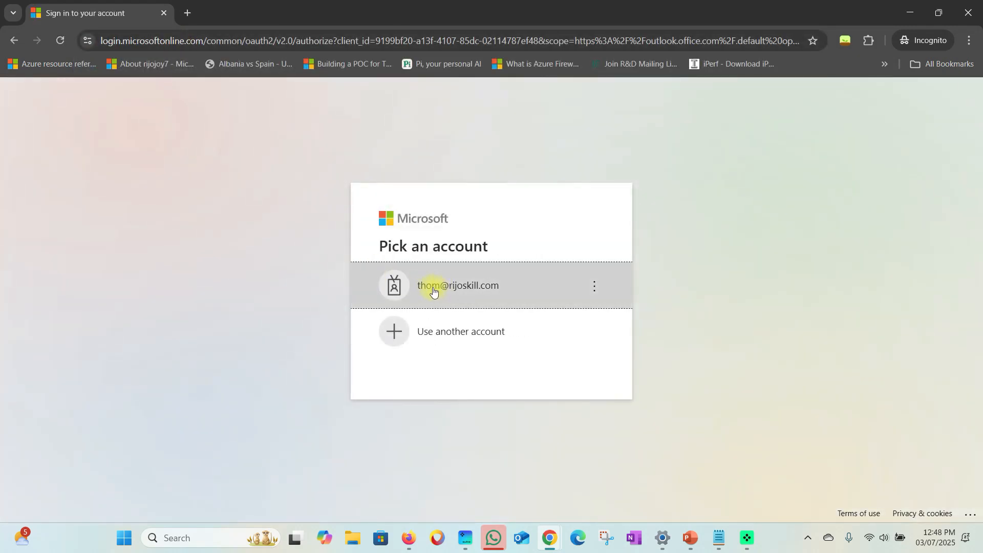
left_click(432, 290)
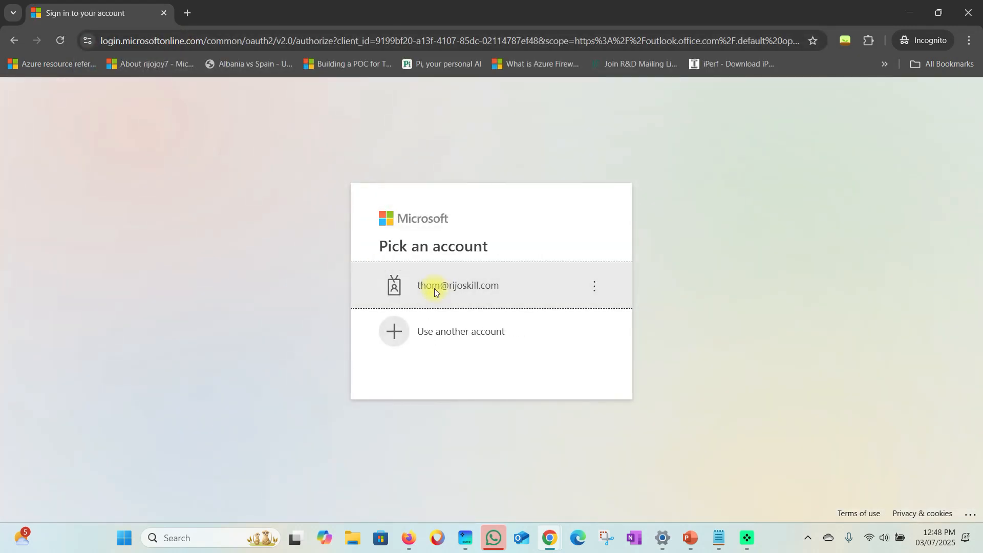
left_click(417, 295)
key("ctrl+v")
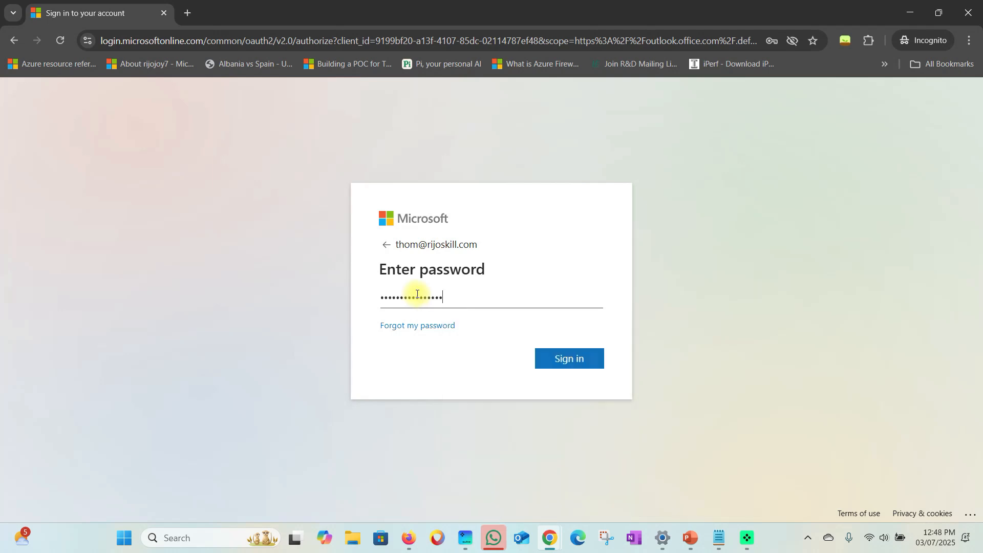
left_click(563, 357)
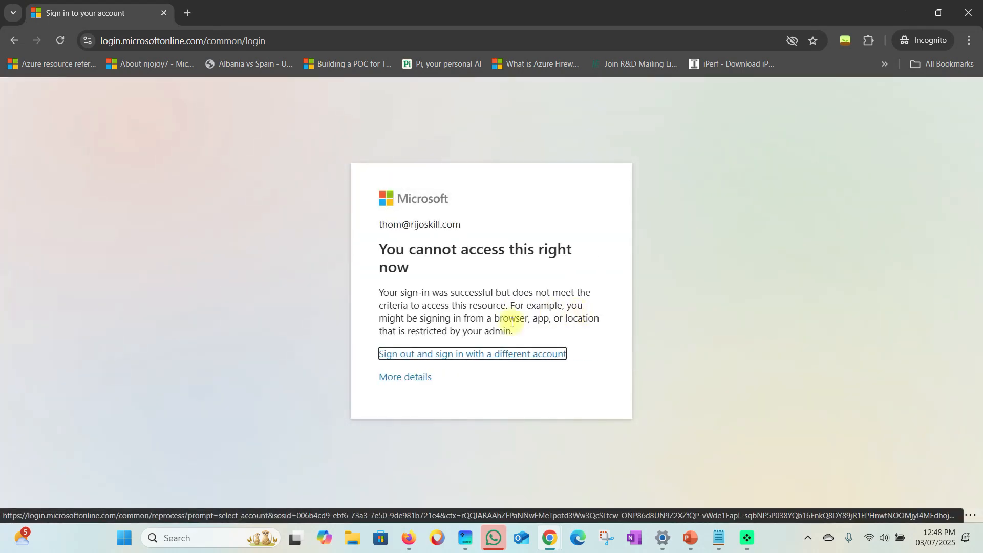
left_click_drag(379, 250, 588, 277)
left_click(428, 246)
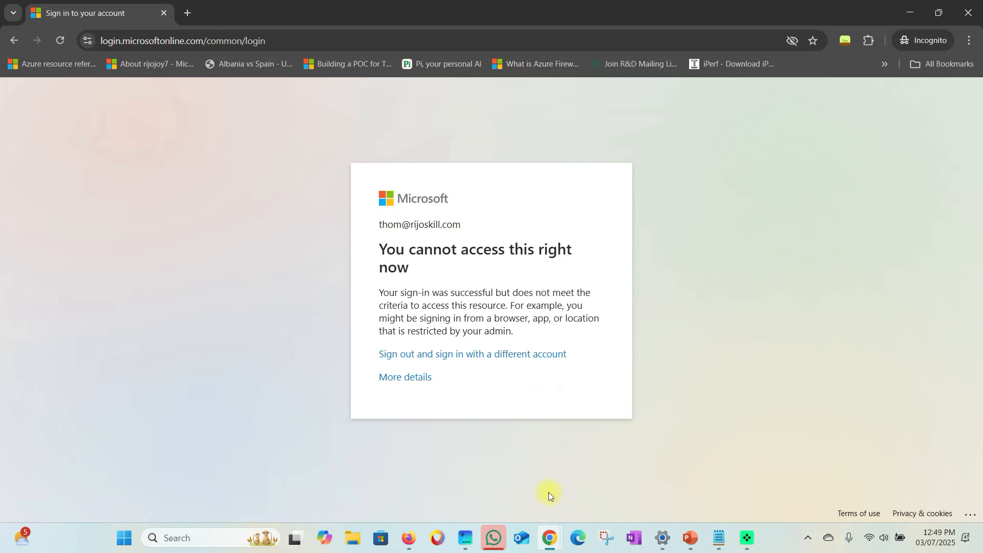
- Return to the Azure portal in Firefox, view the policy impact of "outside ireland will block", and close the policy
left_click(409, 538)
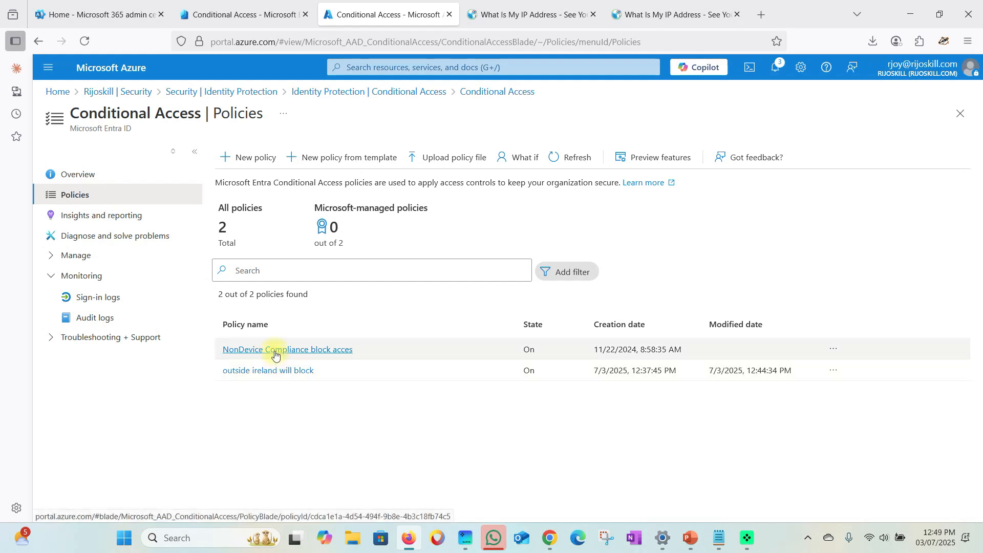
left_click(279, 371)
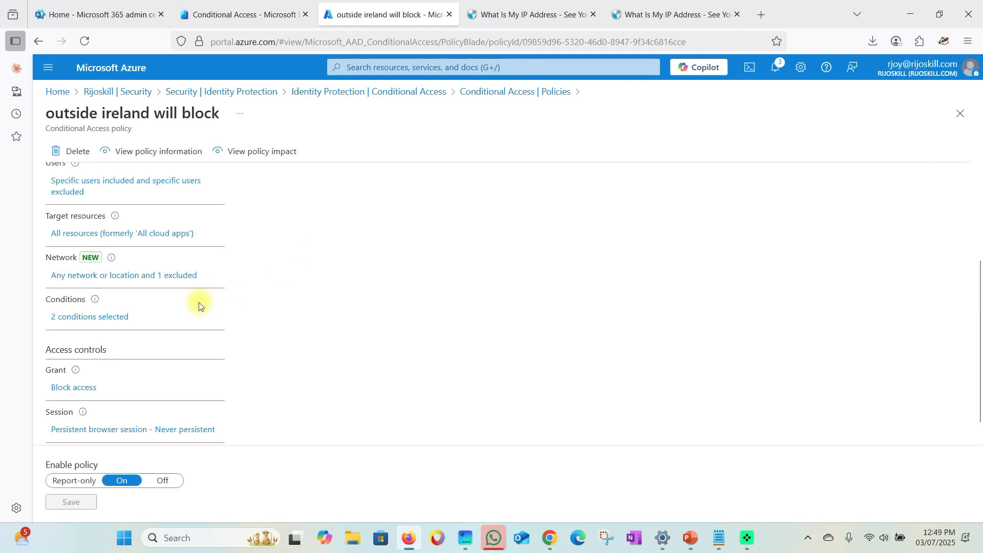
scroll(200, 306, "down", 1)
left_click(271, 153)
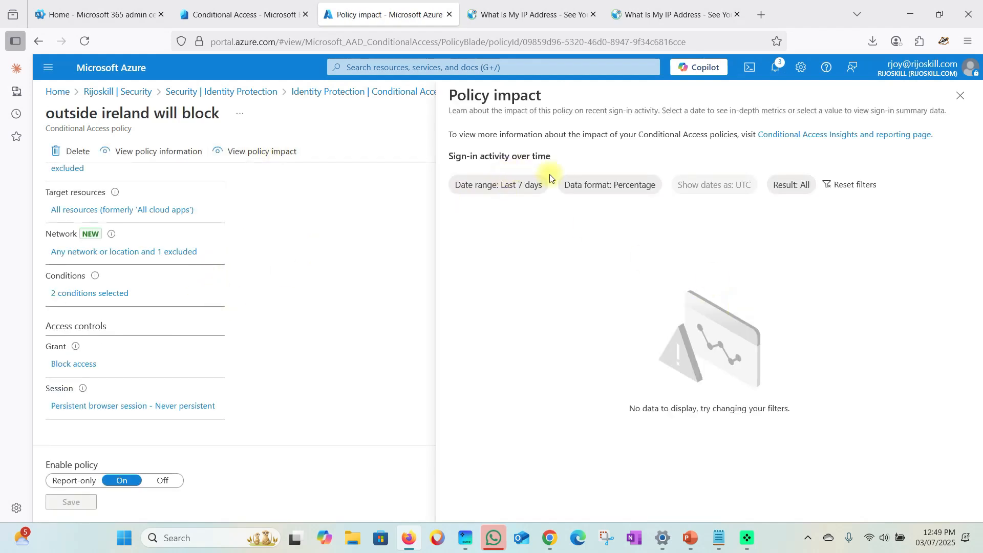
left_click(970, 98)
left_click(960, 113)
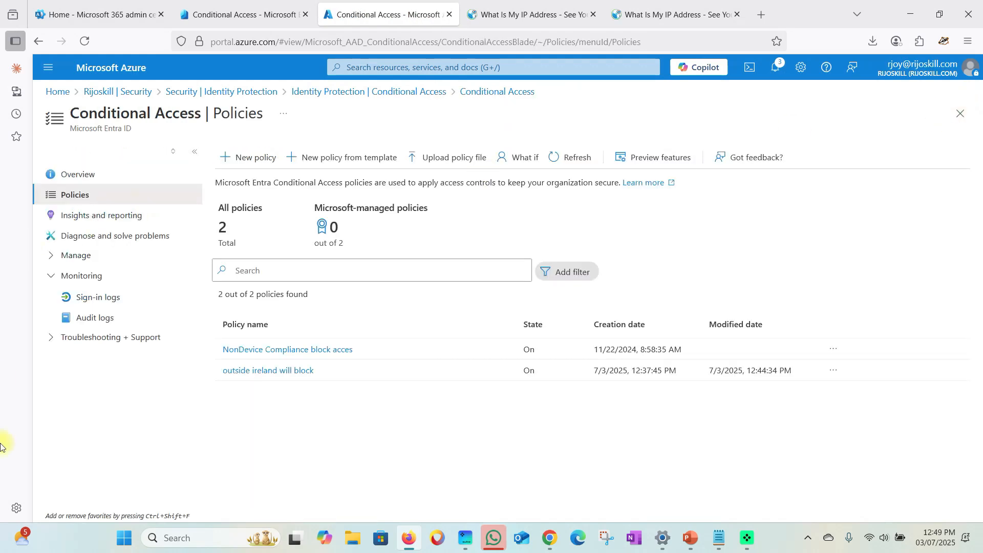
- Open the Conditional Access sign-in logs and examine the test user's latest sign-in status, IP address, location and Conditional Access result
left_click(98, 297)
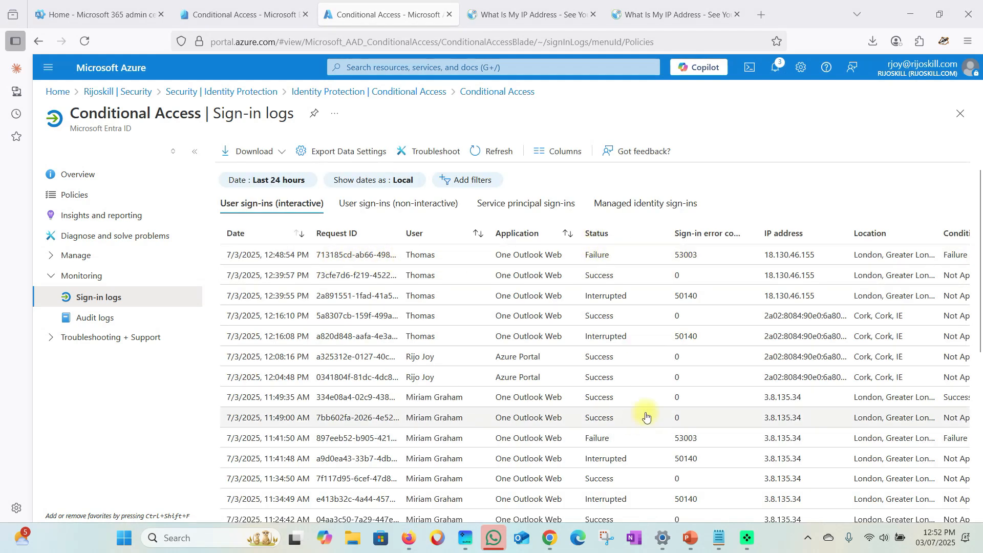
scroll(643, 413, "down", 6)
left_click_drag(683, 498, 901, 496)
scroll(838, 362, "up", 3)
scroll(838, 362, "up", 4)
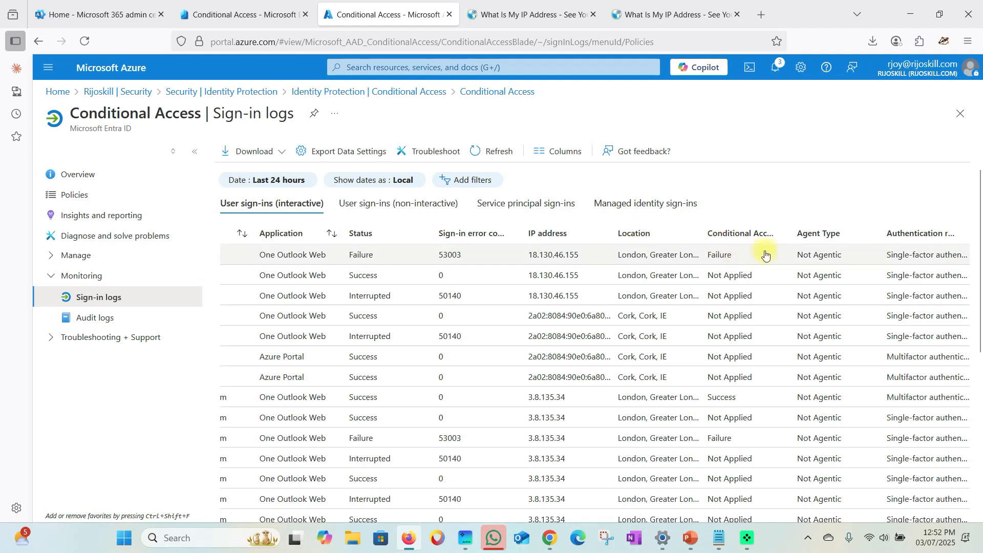
left_click_drag(789, 226, 880, 225)
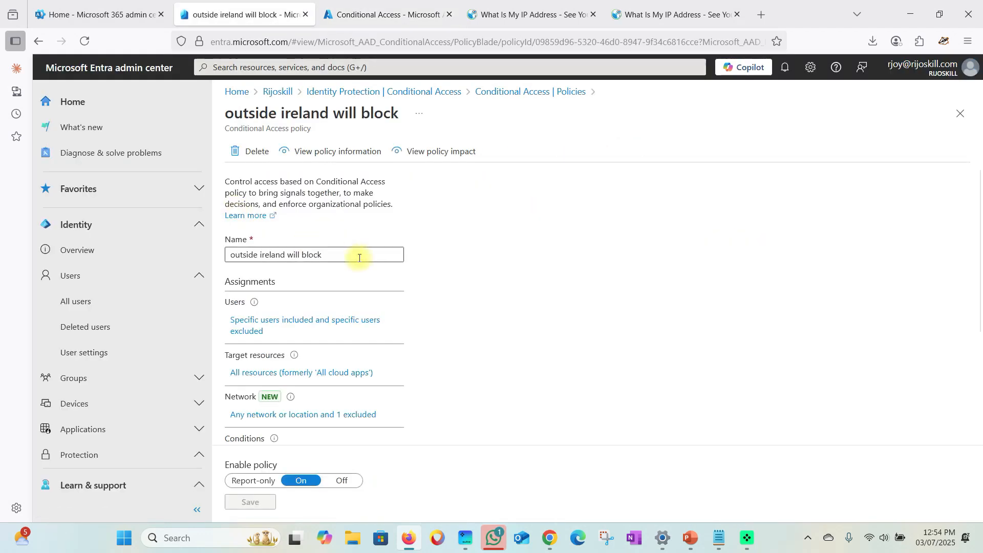
- Review the assignments, conditions and access controls of the "outside ireland will block" policy in the Entra admin center
scroll(382, 277, "down", 2)
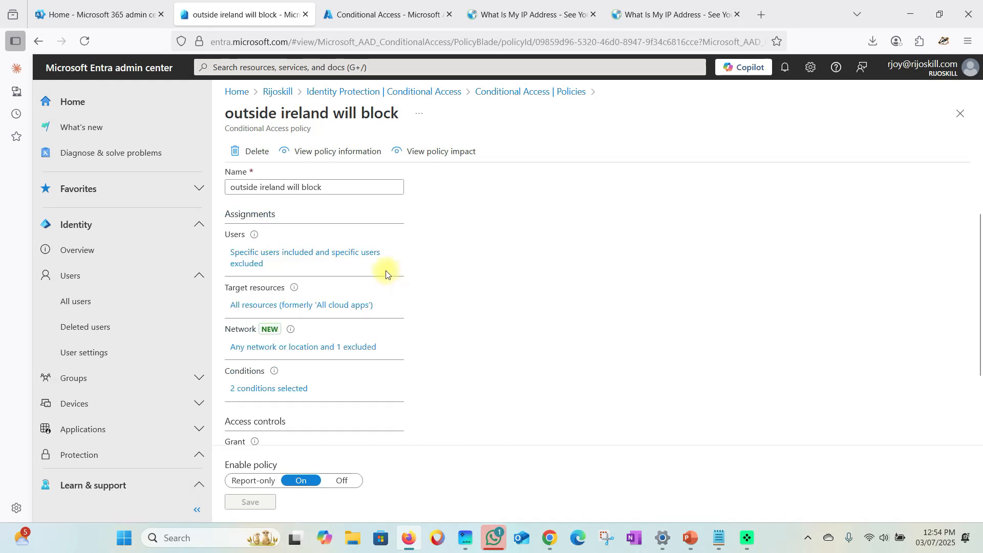
scroll(447, 313, "down", 3)
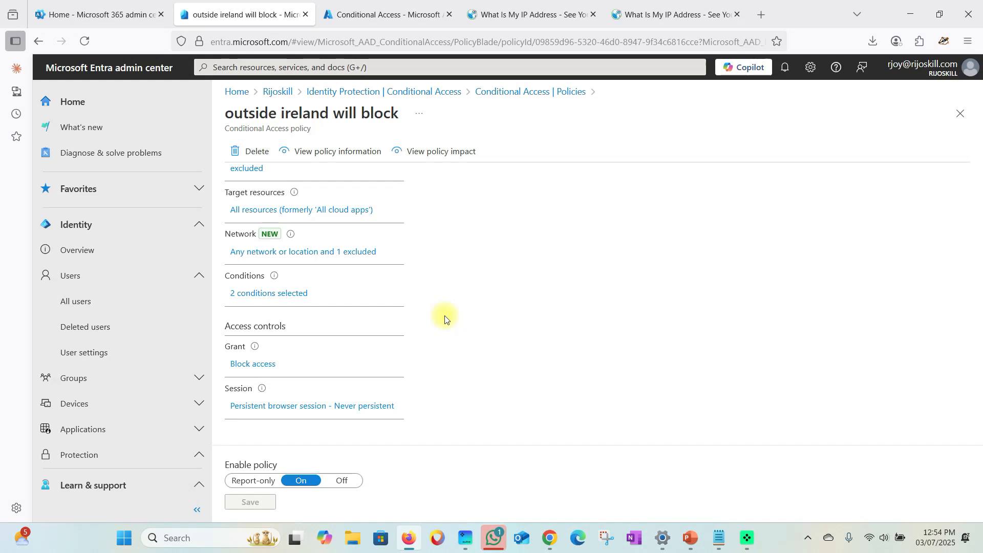
- Change the policy's grant control from Block access to Grant access with Require multifactor authentication, and save the policy
left_click(253, 365)
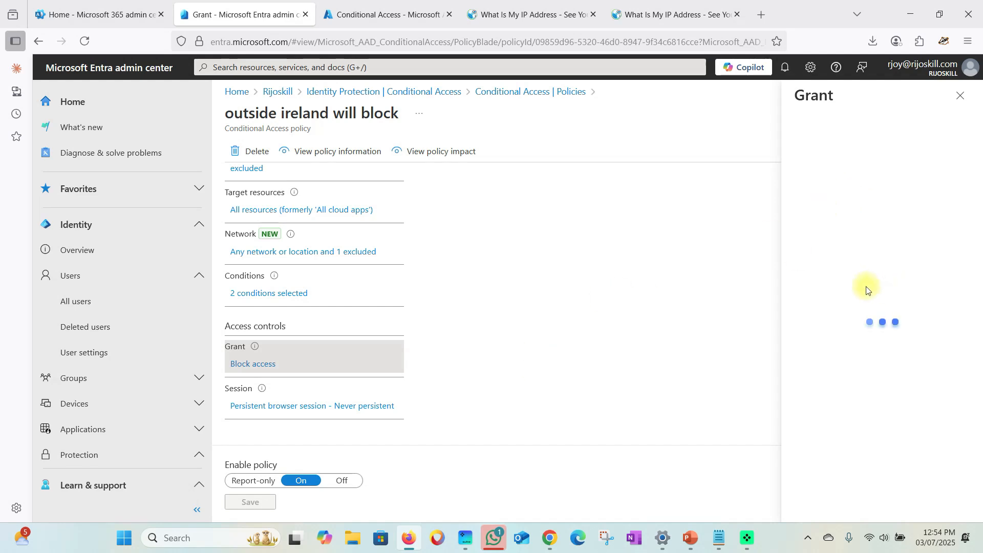
left_click(801, 192)
left_click(811, 222)
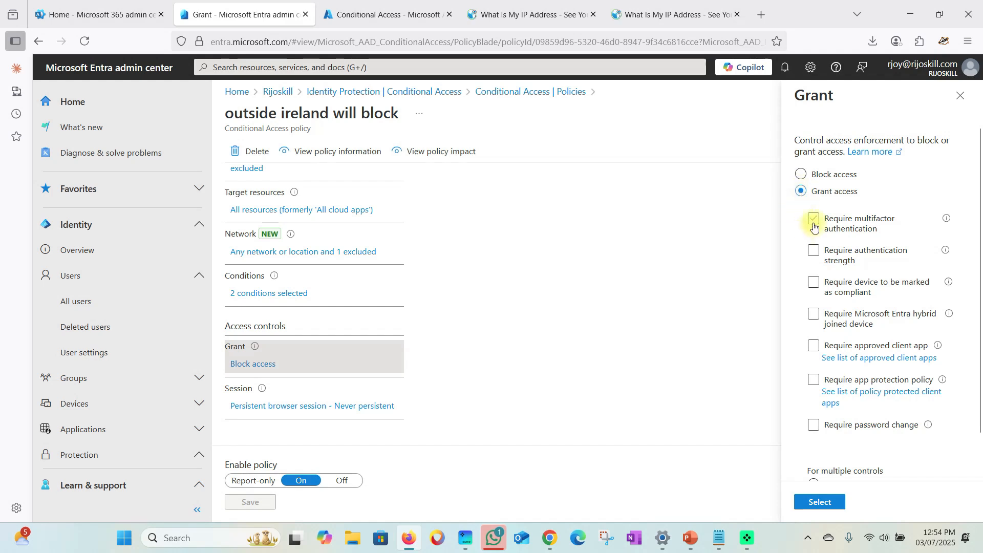
left_click(820, 221)
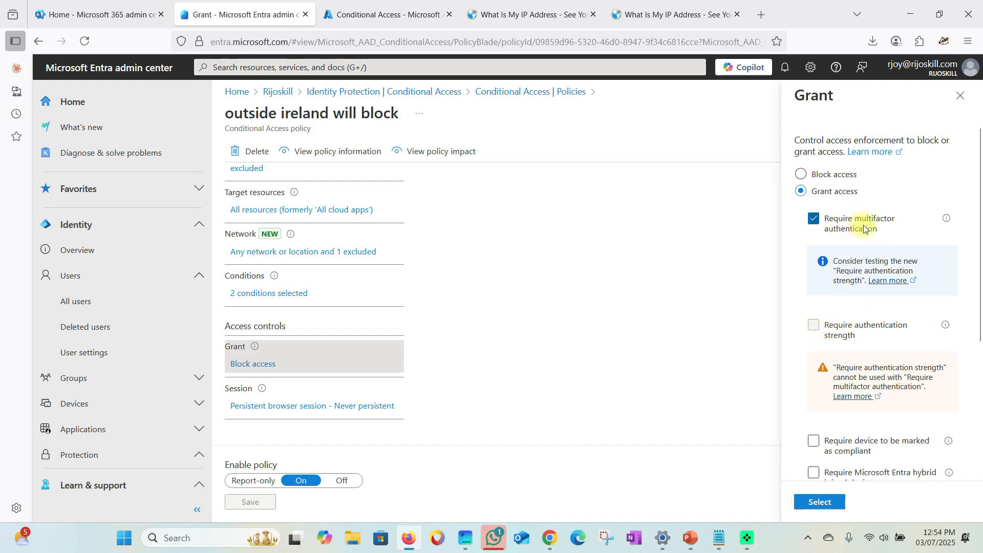
scroll(876, 235, "down", 2)
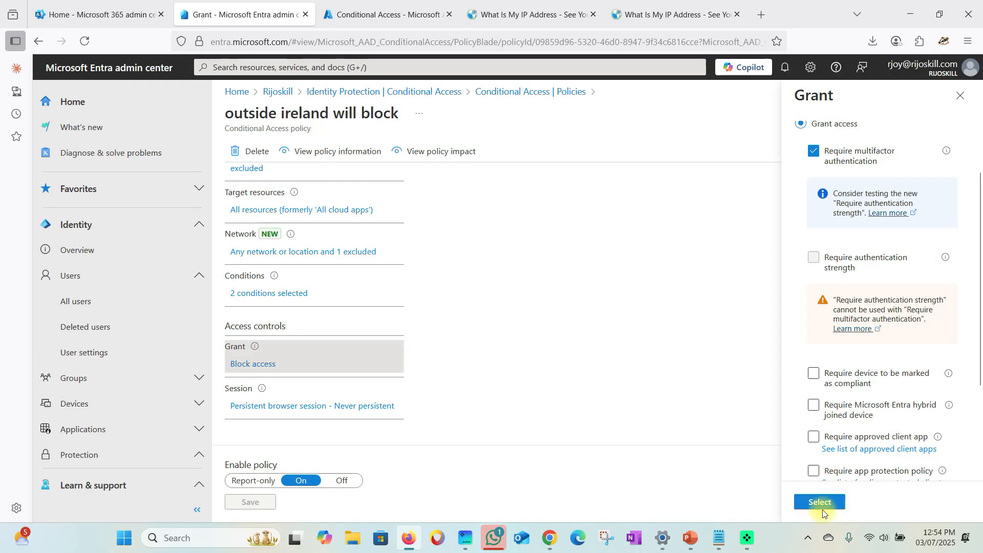
left_click(820, 504)
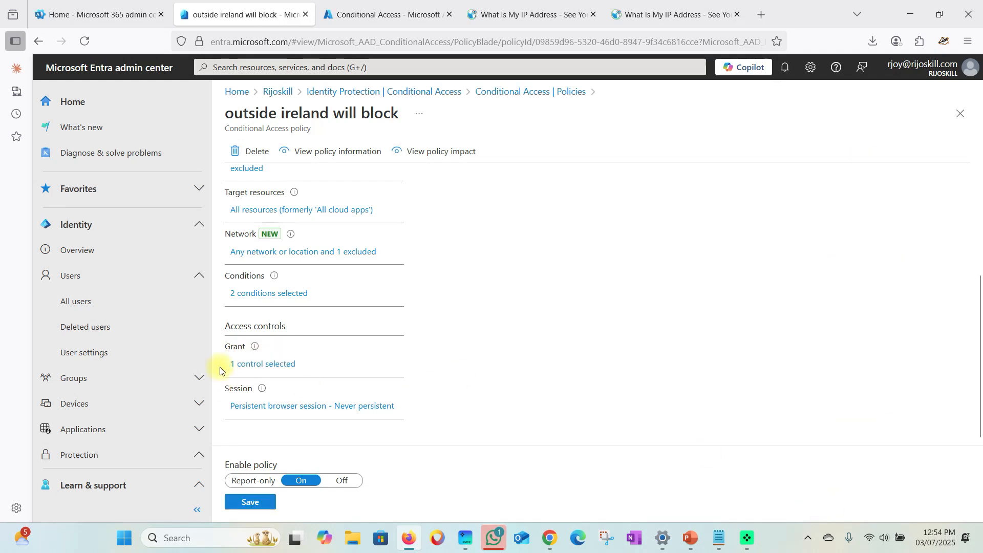
left_click(243, 364)
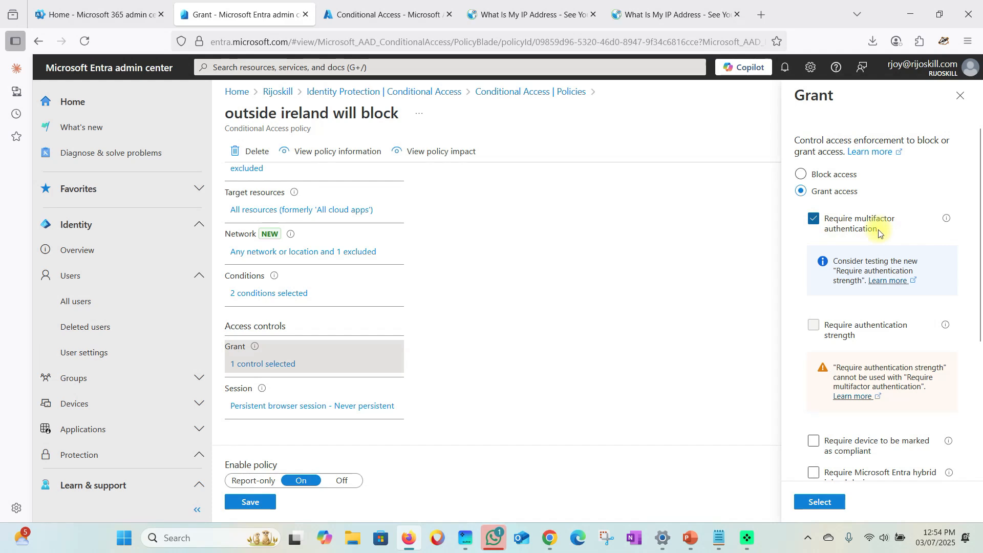
left_click(819, 501)
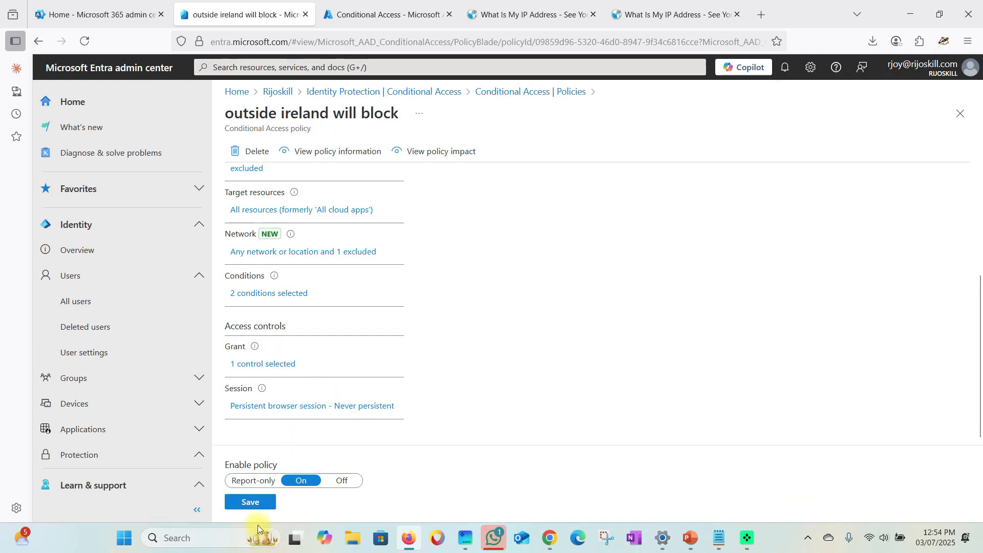
left_click(250, 502)
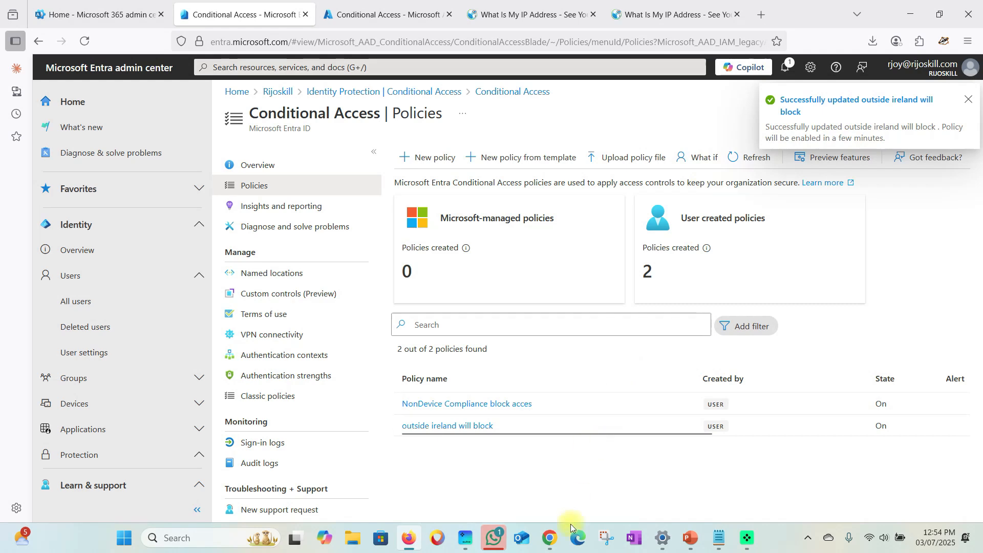
- Switch to incognito Chrome, replace the blocked sign-in tab with a new one, and open outlook.office.com/mail/
mouse_move(551, 535)
left_click(620, 471)
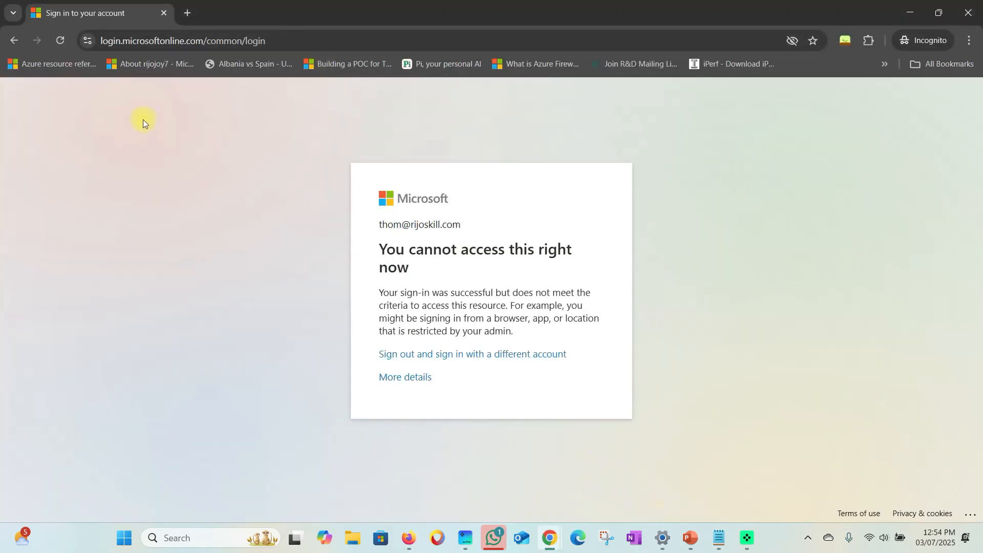
left_click(188, 13)
left_click(172, 13)
type("ou")
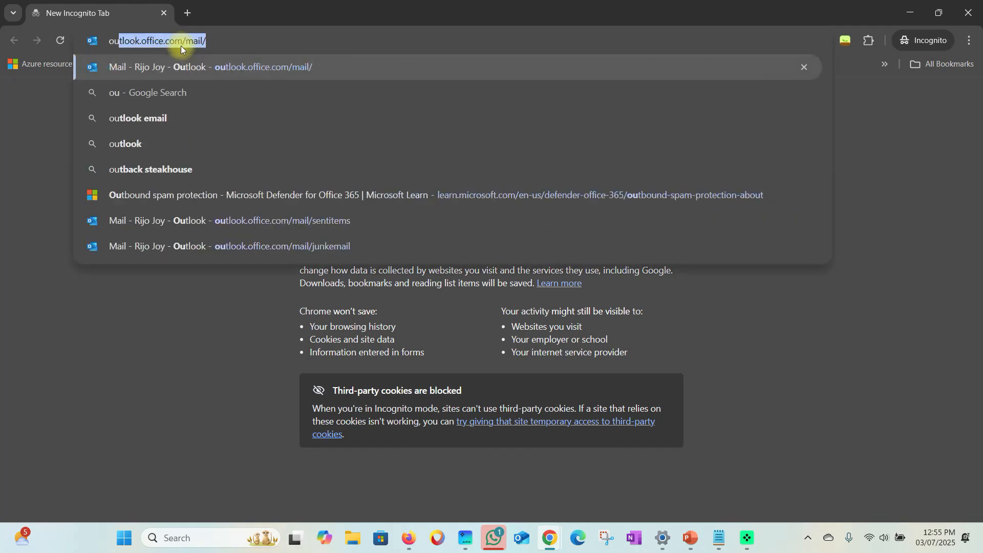
key("Return")
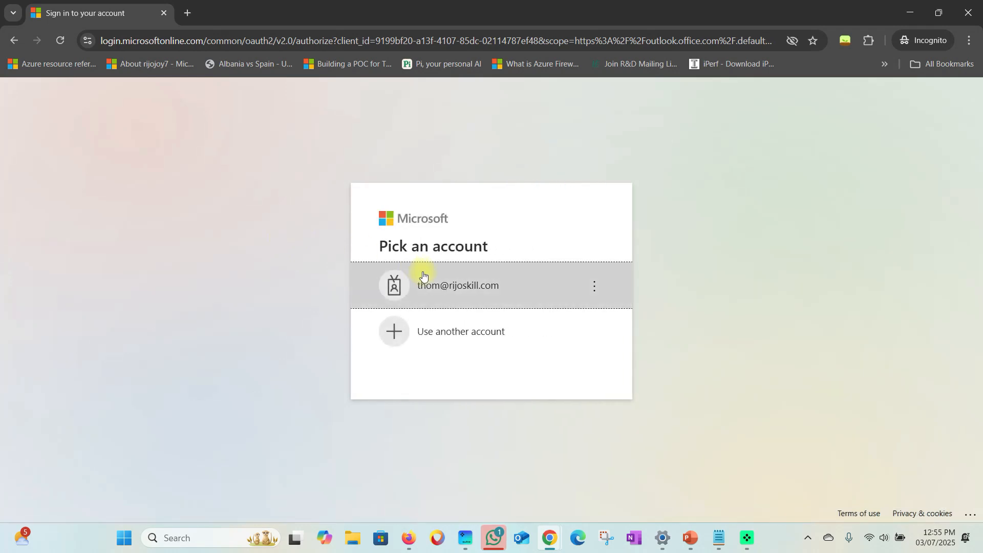
- Sign in with the test user's account by entering the account password, and answer the stay-signed-in question
left_click(435, 284)
left_click(423, 304)
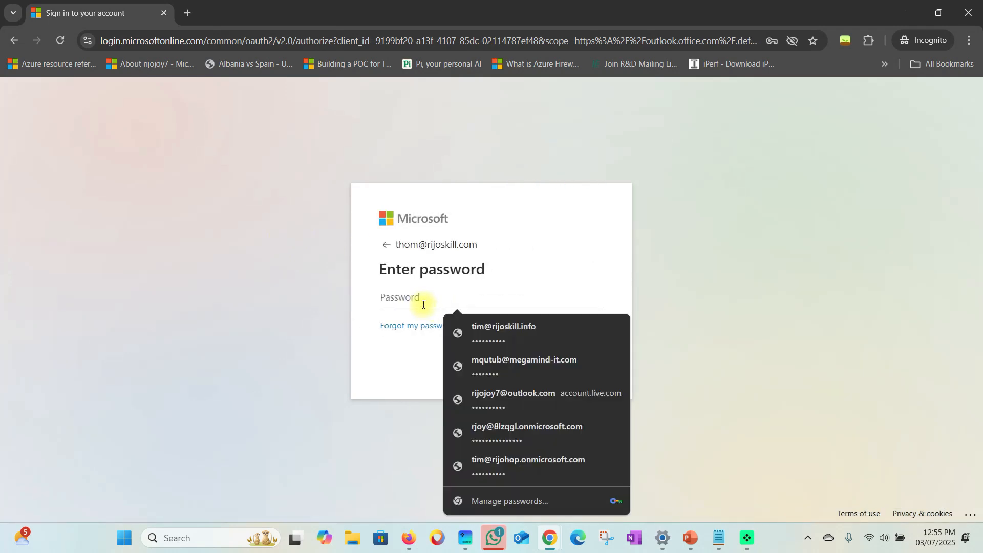
key("ctrl+v")
left_click(571, 358)
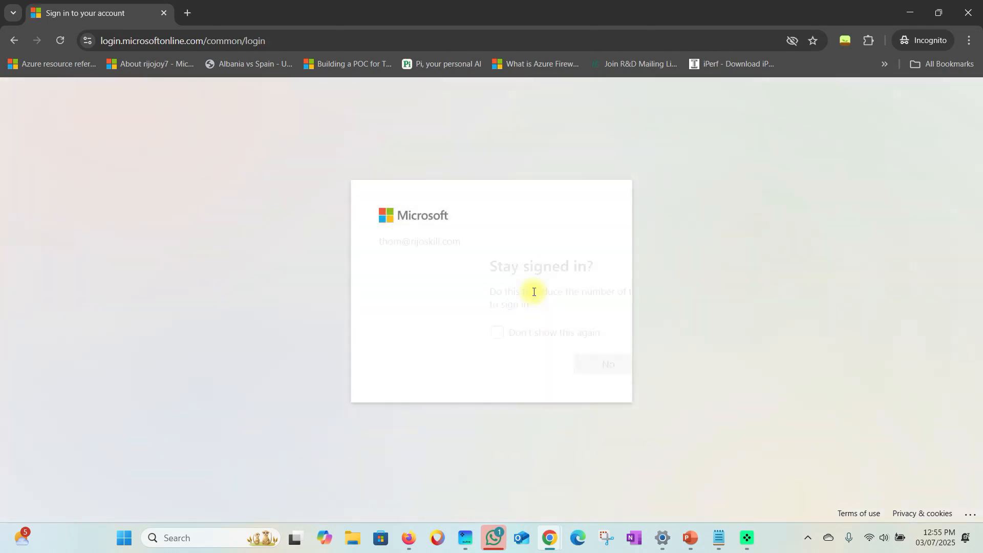
left_click(589, 367)
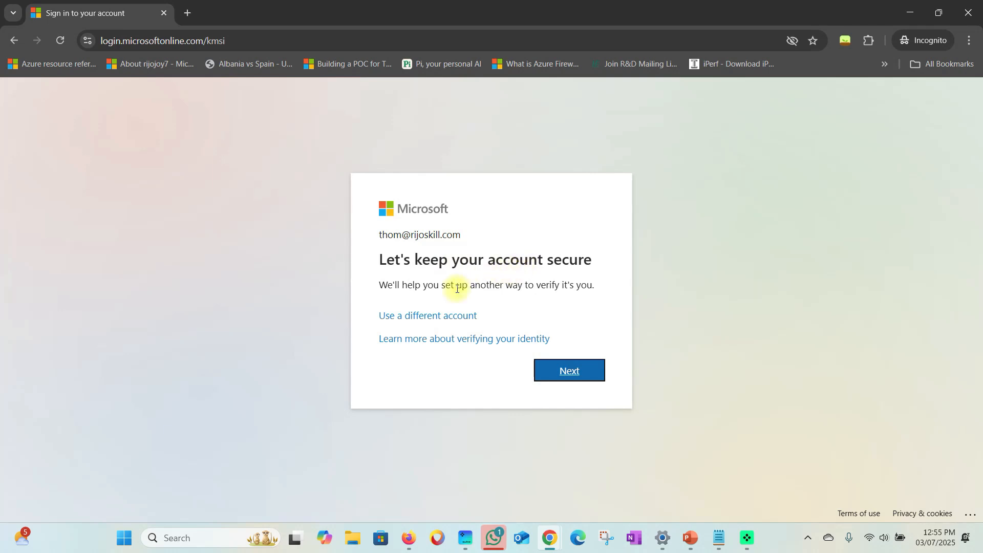
- Register Microsoft Authenticator as the test user's verification method and finish signing in to Outlook
left_click(552, 362)
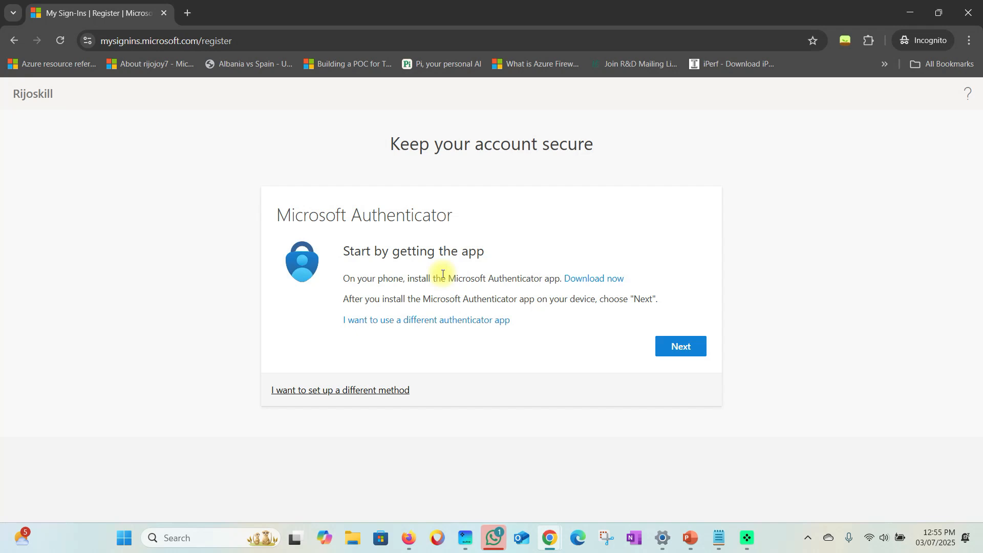
left_click(672, 346)
left_click(681, 348)
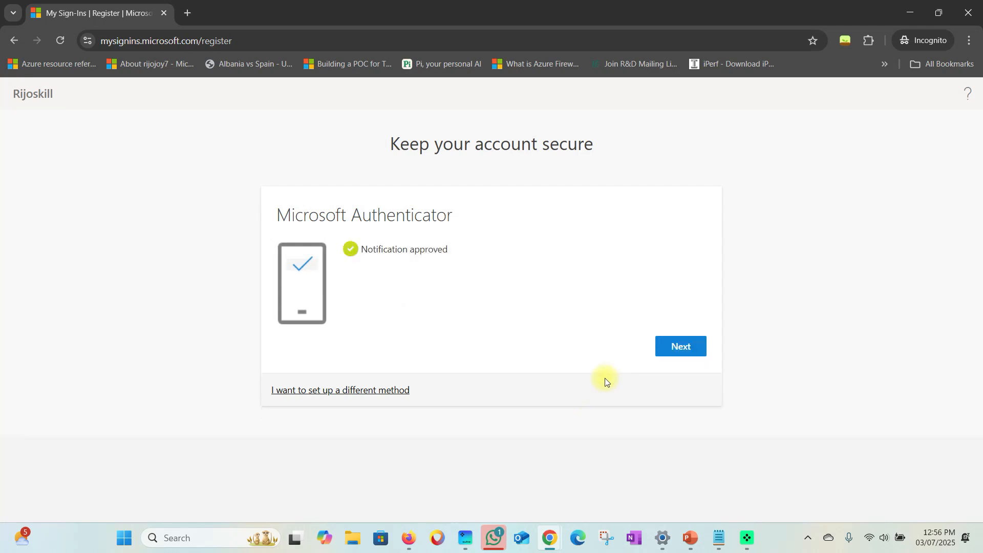
left_click(665, 350)
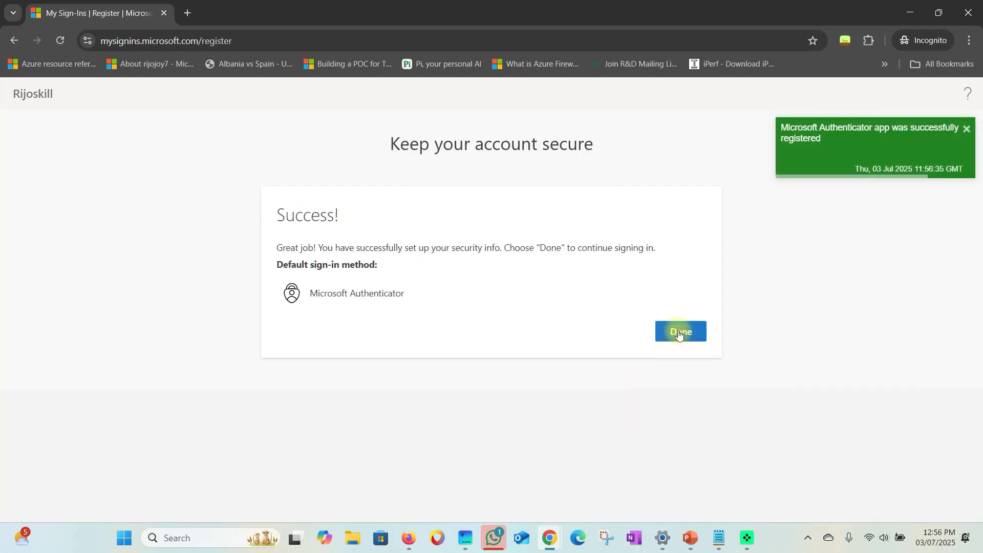
left_click(678, 333)
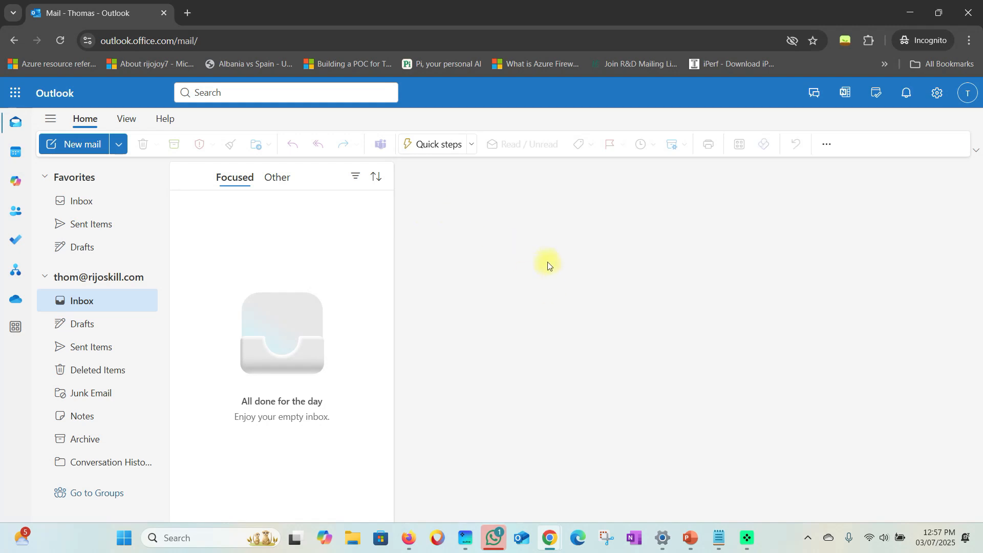
- Return to Firefox, review the grant controls of the "outside ireland will block" policy, and close the policy
left_click(408, 536)
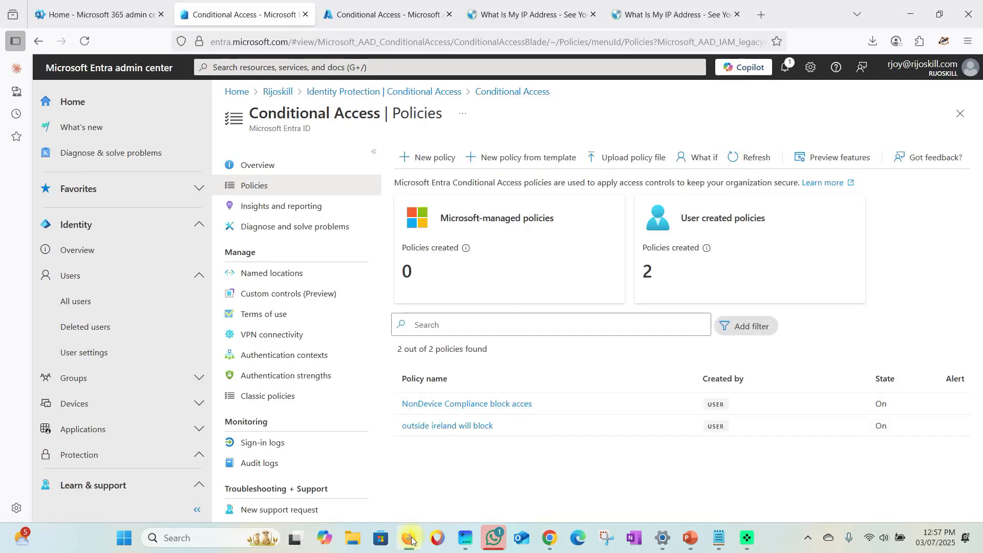
left_click(461, 427)
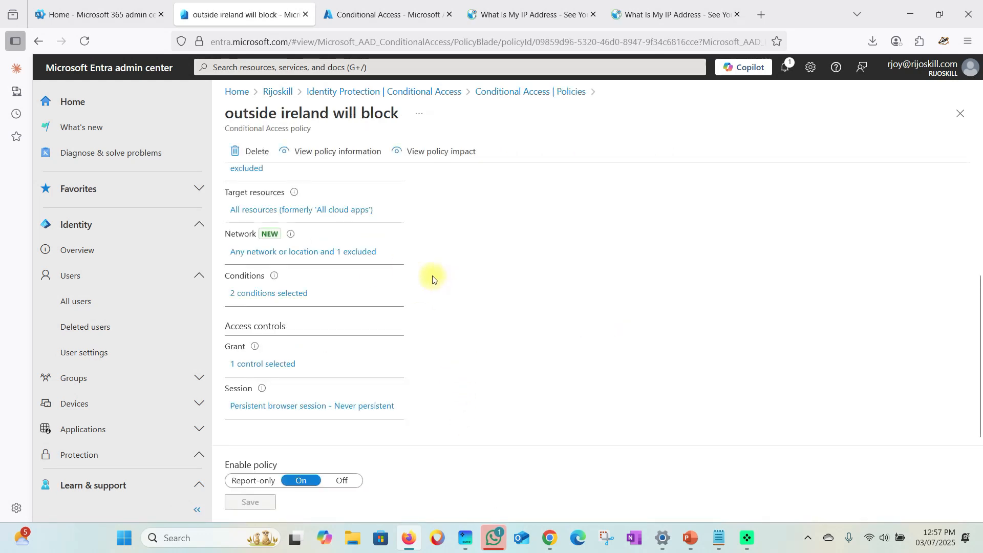
left_click(246, 366)
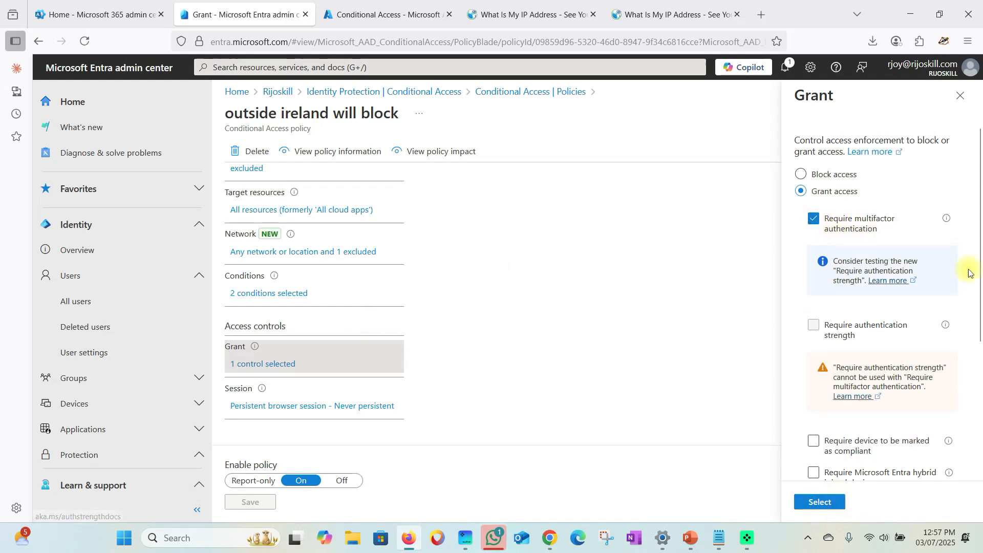
left_click(960, 96)
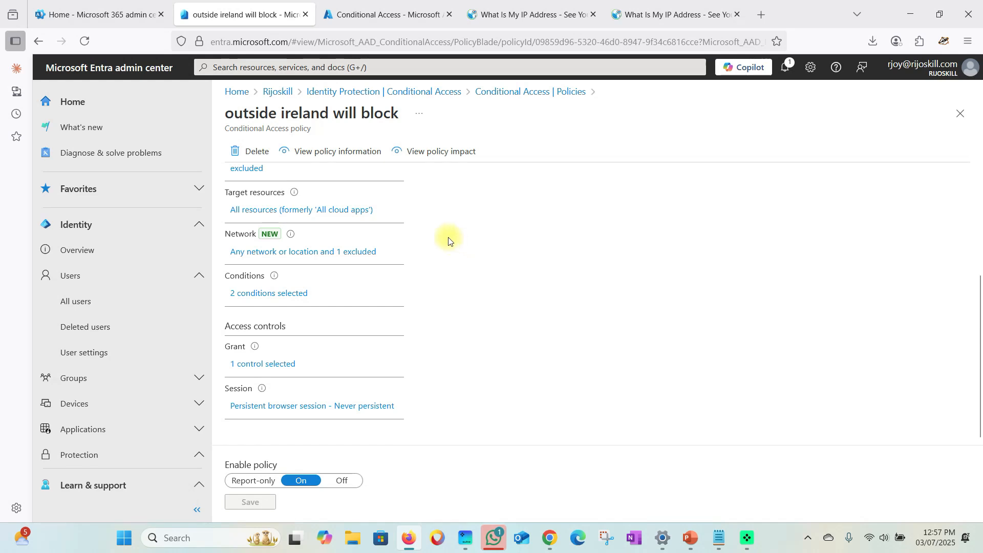
left_click(960, 118)
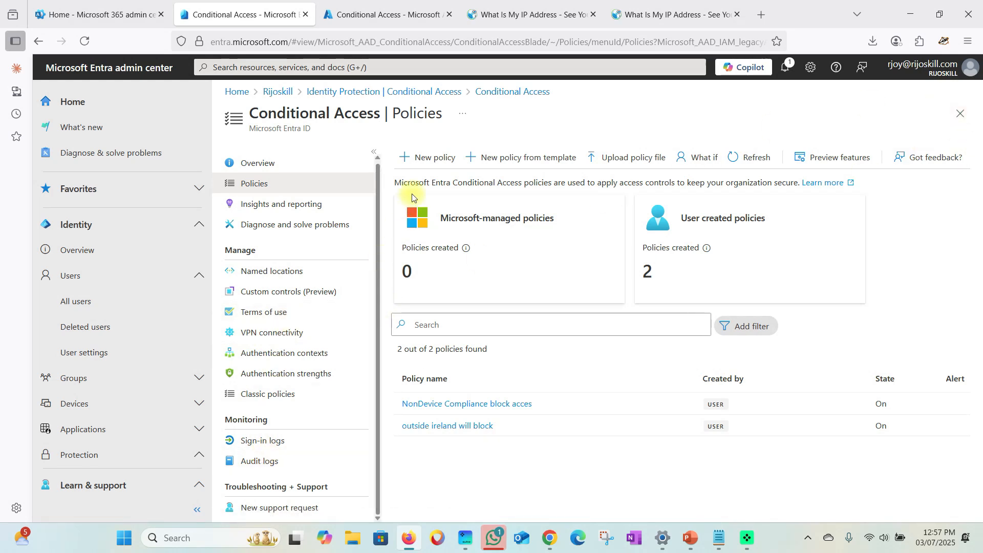
- Start a new Conditional Access policy and set its user risk condition to the High, Medium and Low levels
left_click(424, 158)
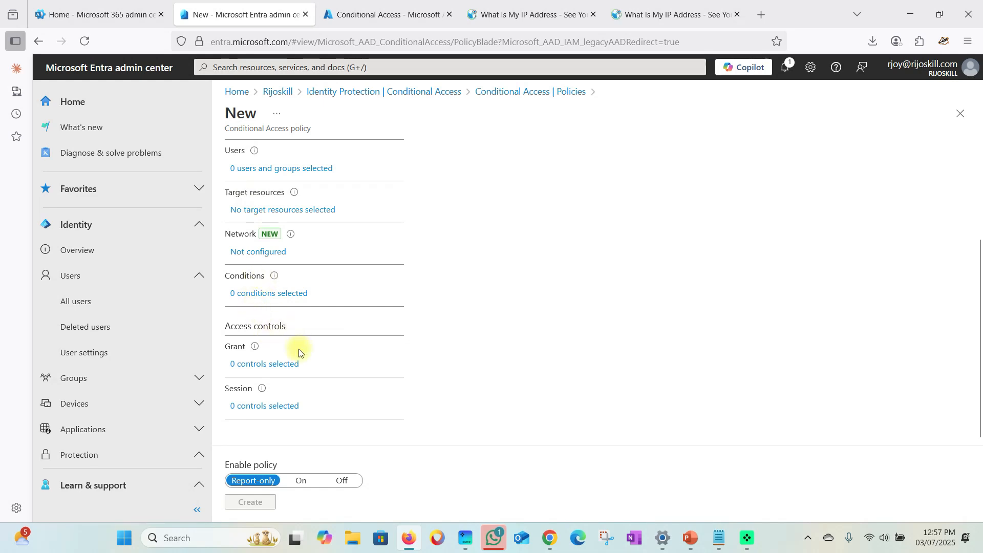
left_click(266, 294)
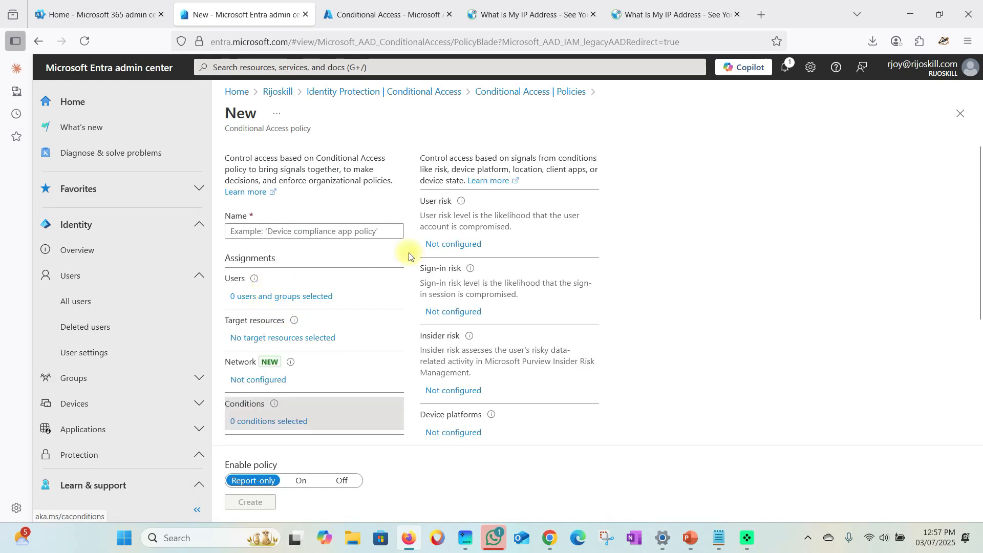
left_click(453, 246)
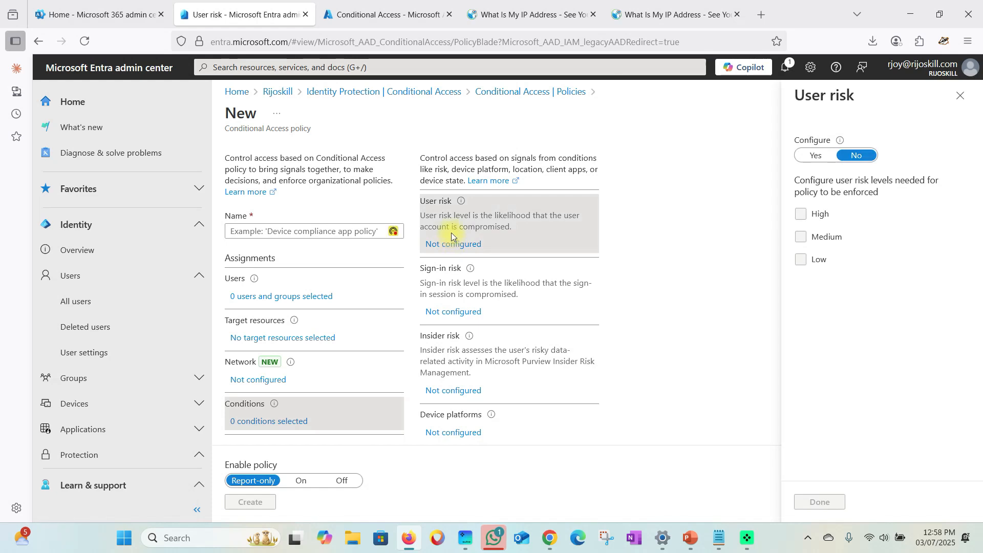
left_click(817, 155)
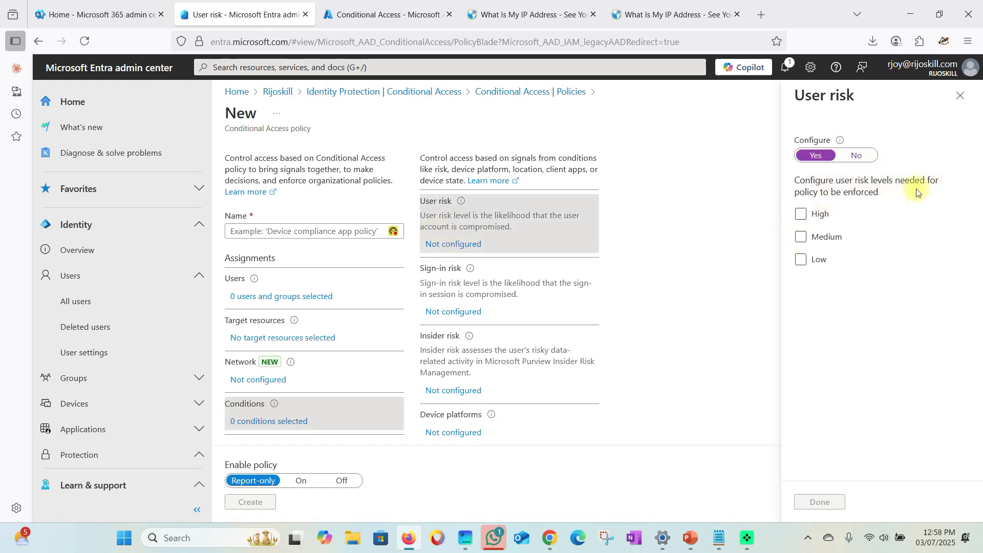
left_click(802, 214)
left_click(801, 260)
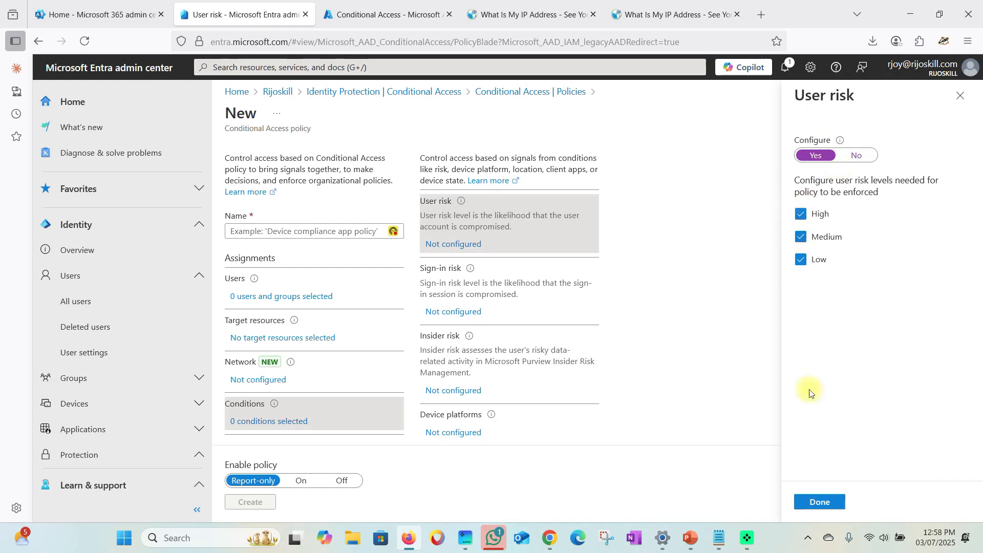
left_click(819, 502)
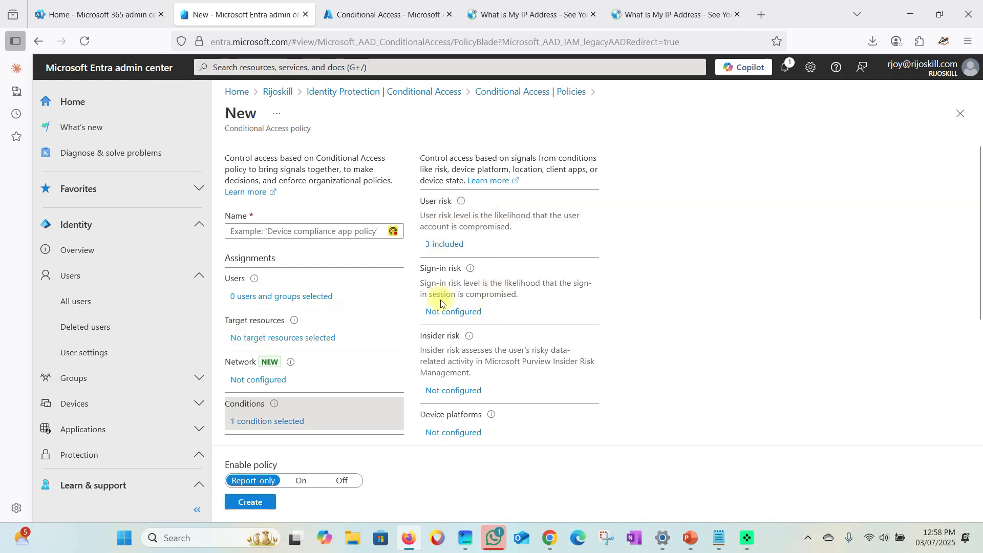
- Try the Require password change control in the new policy's grant settings and discard the unsaved edits
scroll(337, 369, "down", 3)
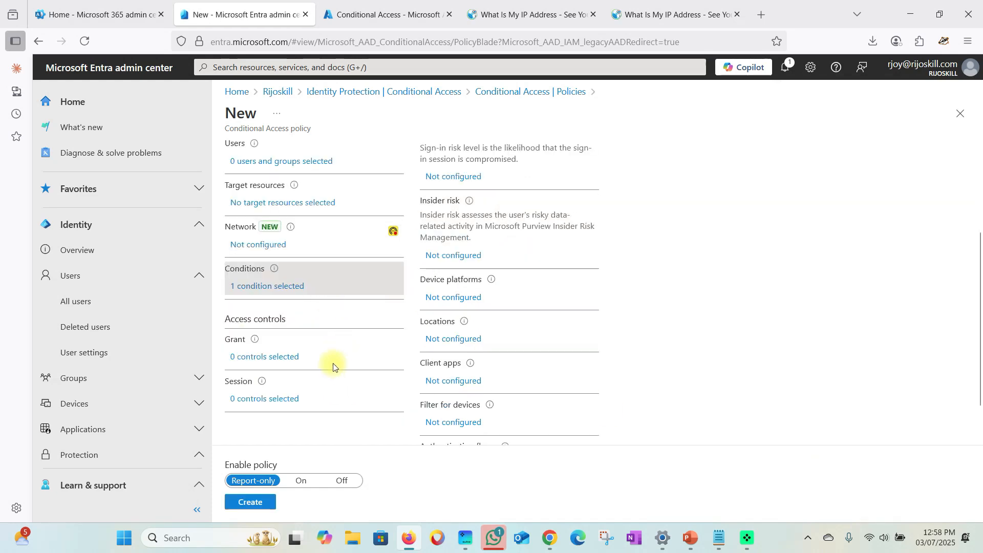
scroll(333, 367, "up", 3)
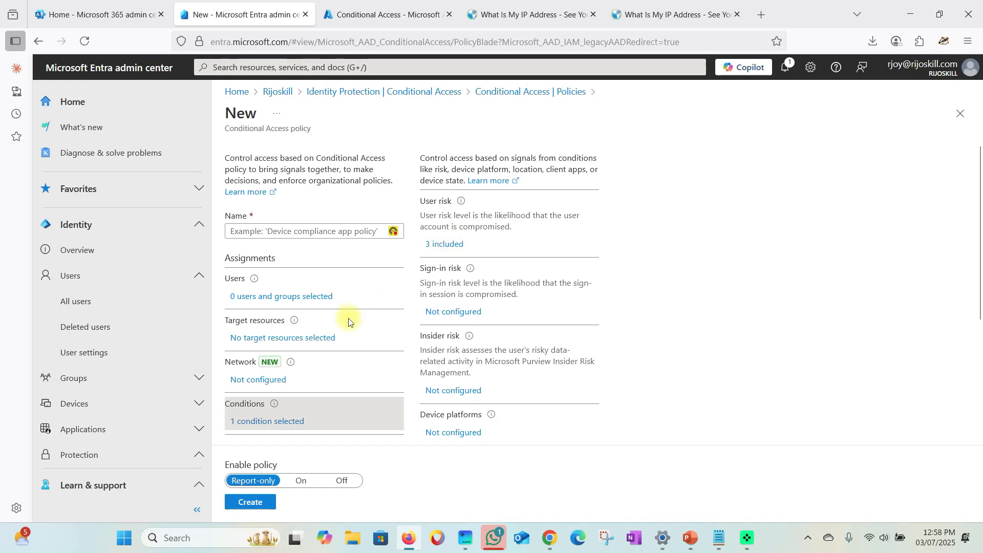
scroll(348, 320, "down", 2)
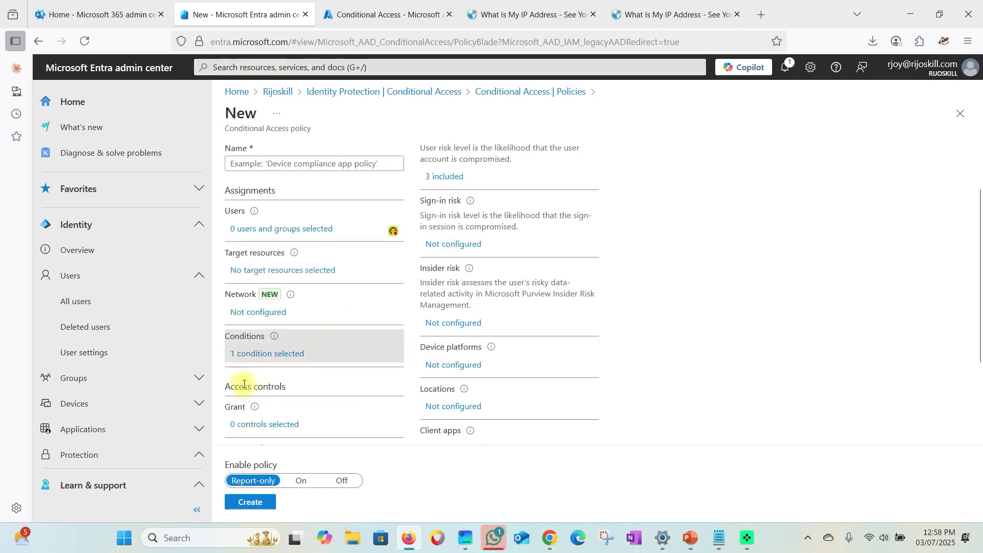
left_click(274, 424)
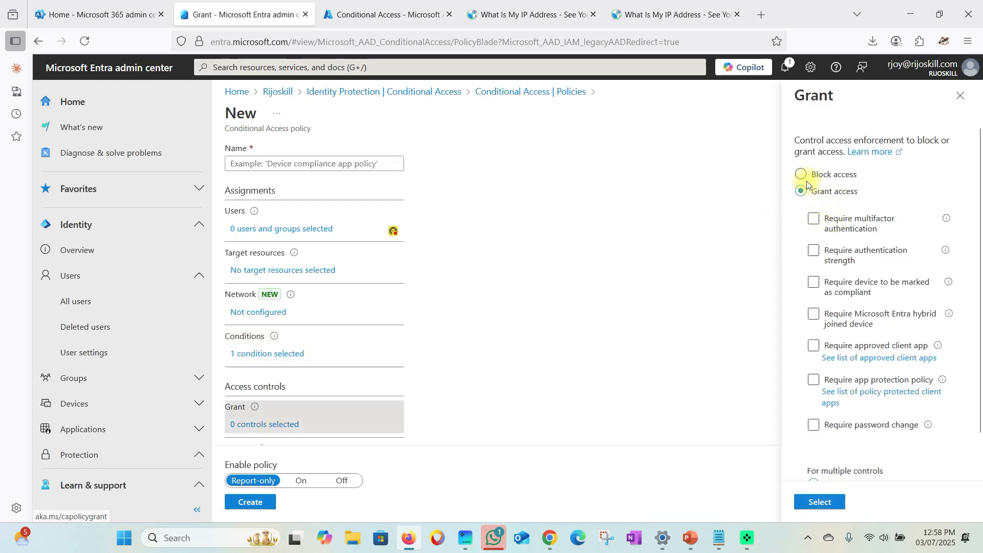
scroll(840, 301, "down", 1)
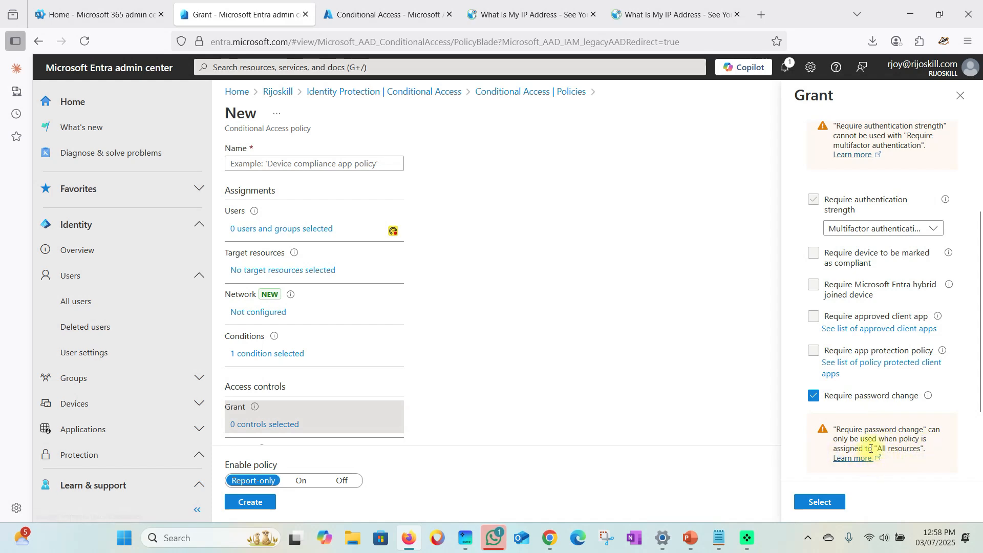
scroll(873, 432, "up", 3)
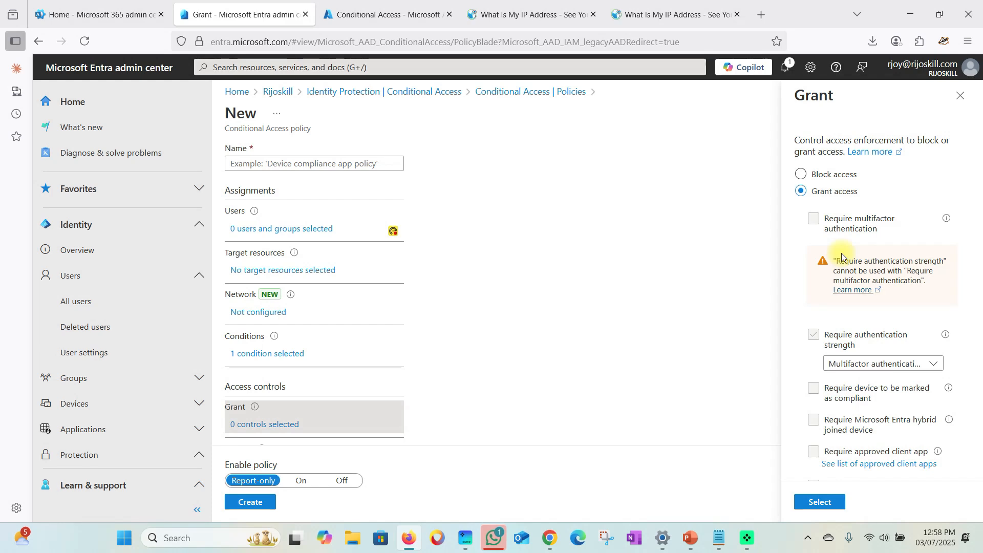
left_click(960, 95)
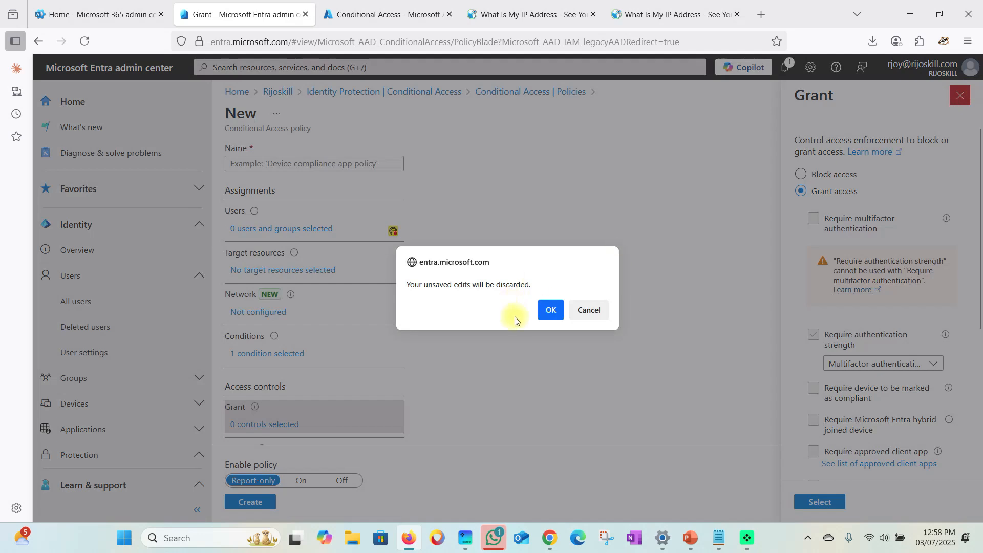
left_click(550, 311)
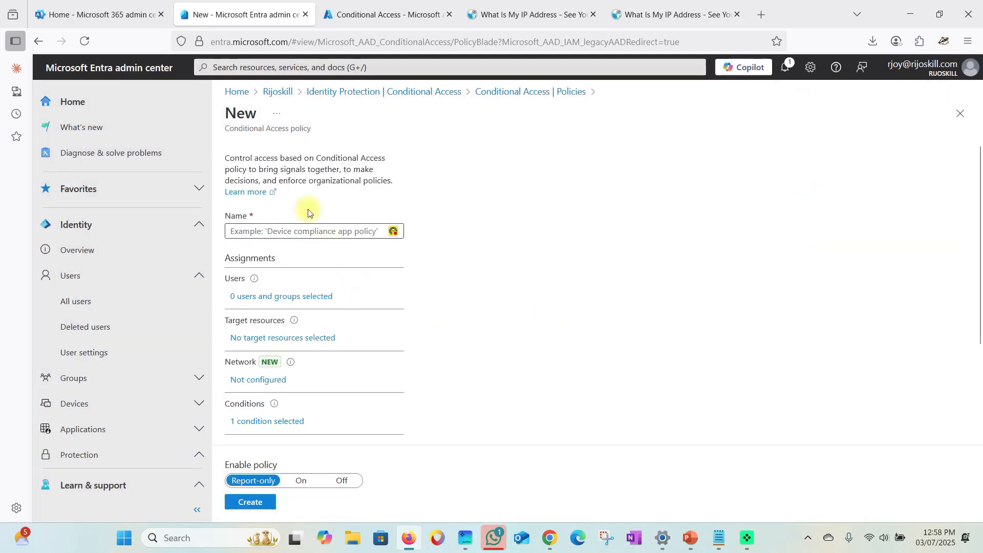